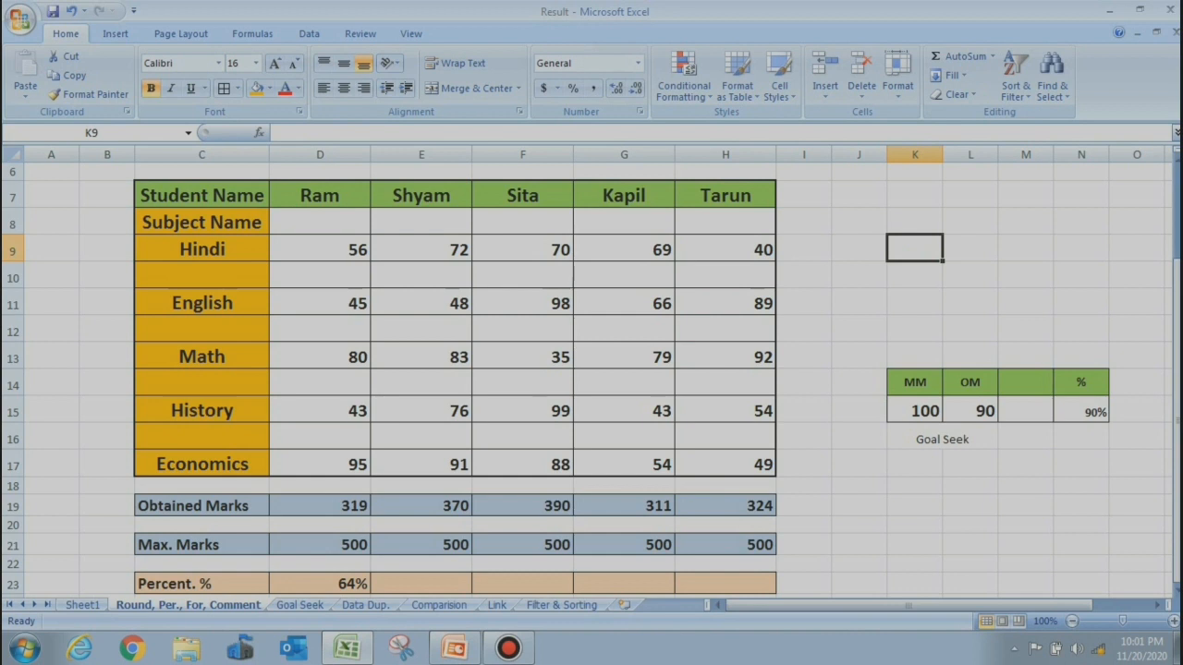
Enter 5436 in K9 and round it to thousands in M9 with =ROUND(K9,-3)
{"action": "type", "text": "5436"}
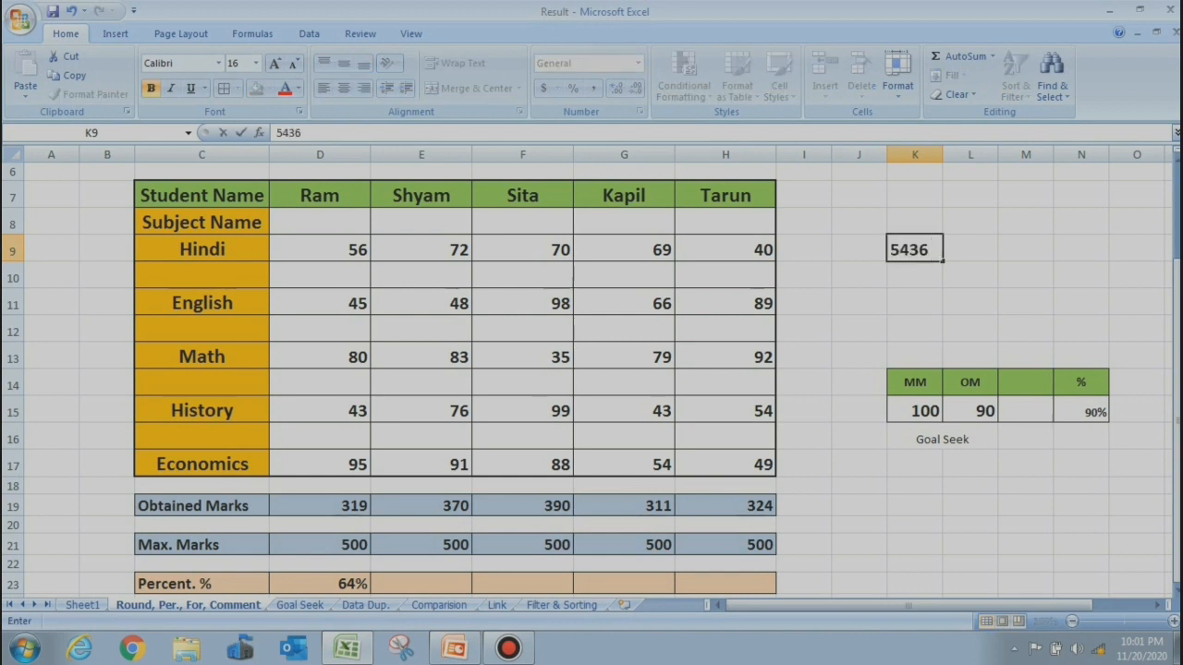
{"action": "left_click", "coordinate": [1026, 248]}
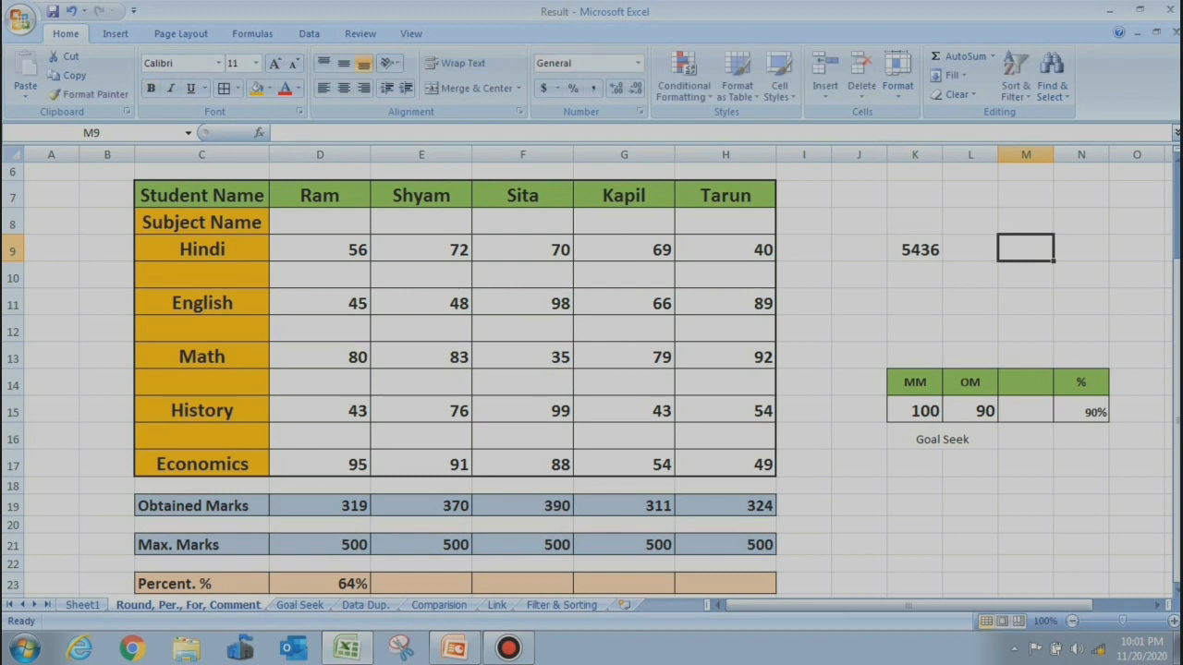
{"action": "type", "text": "=ROU"}
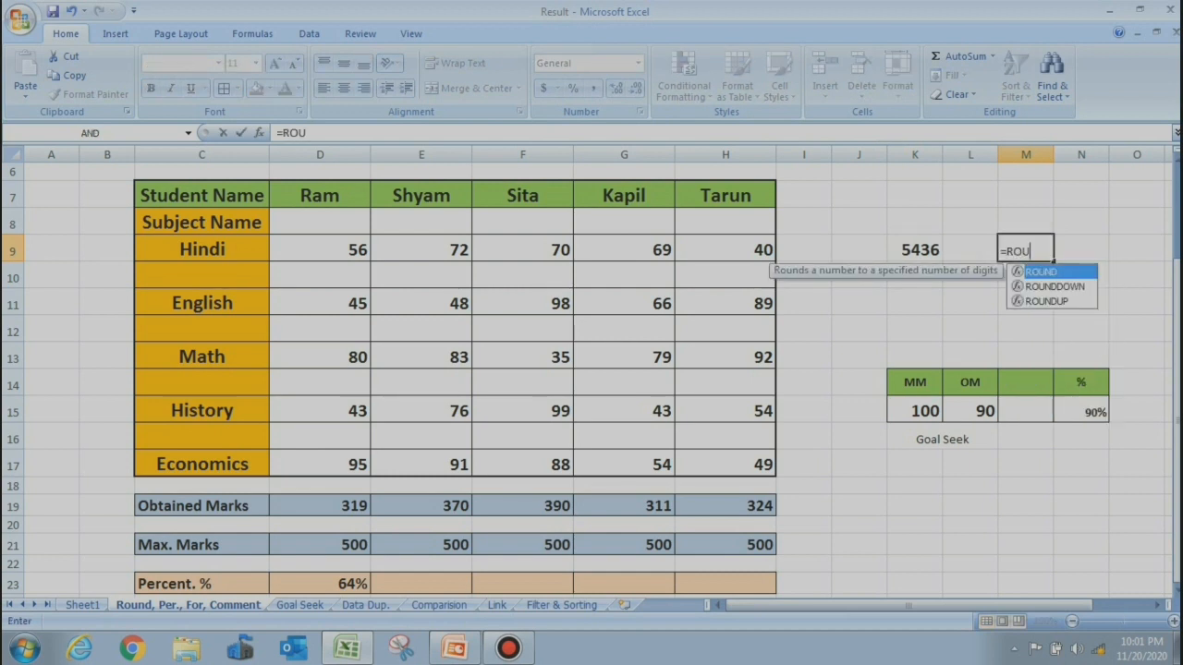
{"action": "key", "text": "Tab"}
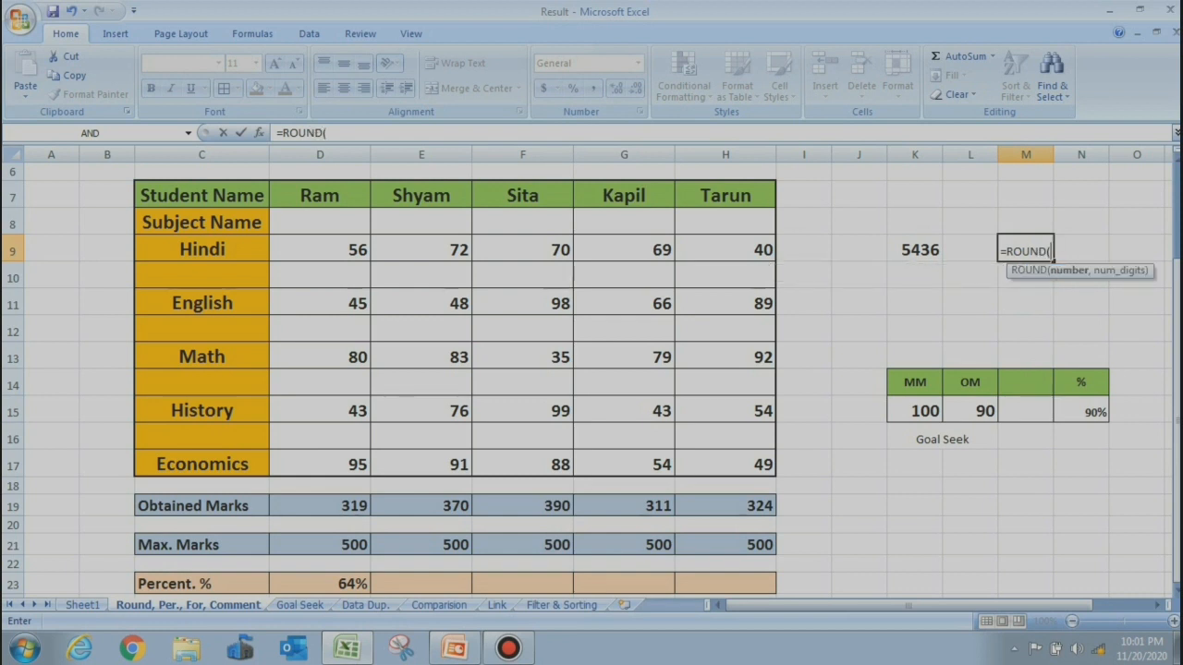
{"action": "left_click", "coordinate": [915, 250]}
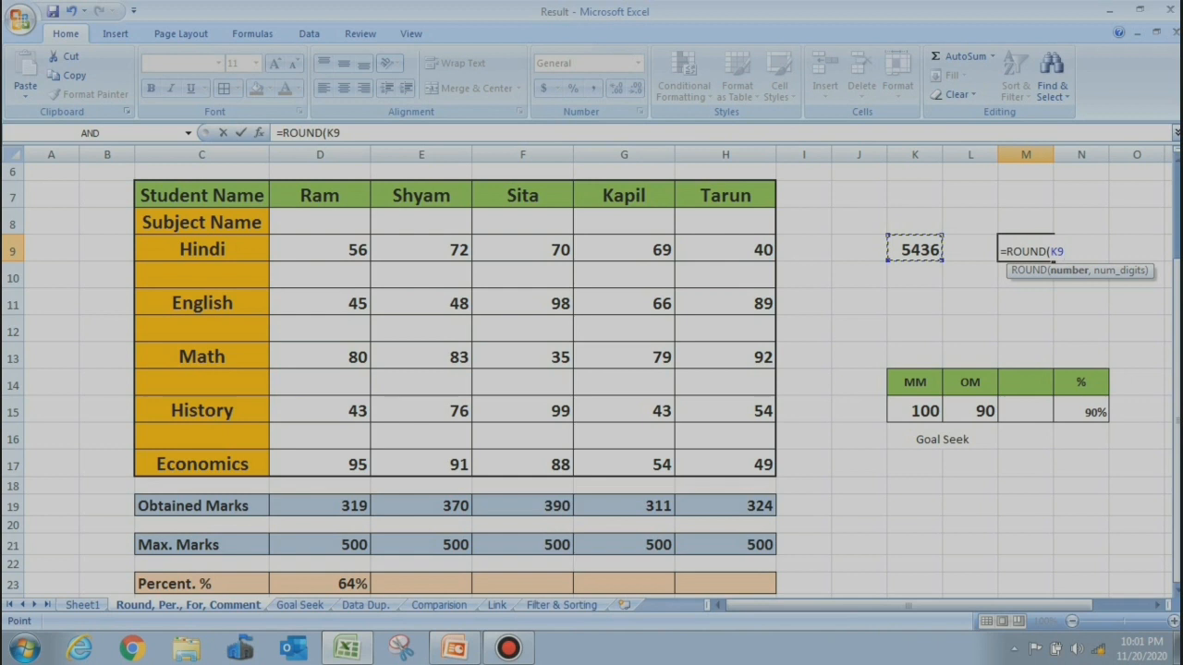
{"action": "type", "text": ","}
{"action": "type", "text": "-3"}
{"action": "key", "text": "Return"}
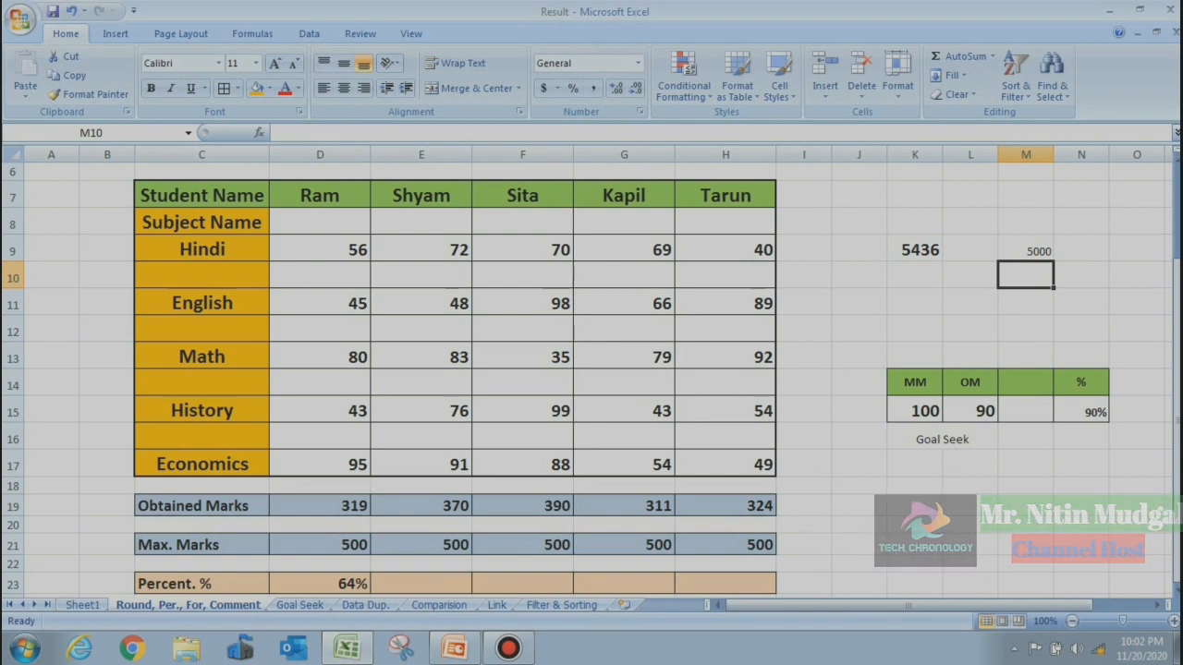
Round K9 to hundreds in M10 with =ROUND(K9,-2), giving 5400
{"action": "type", "text": "="}
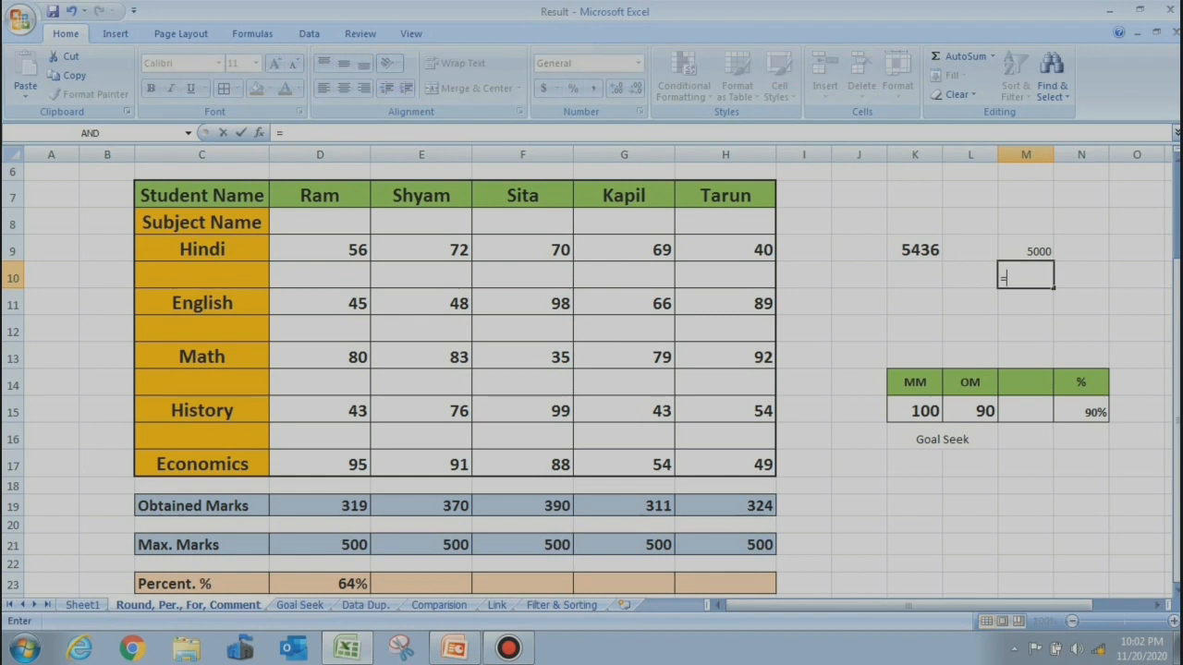
{"action": "type", "text": "ROUND("}
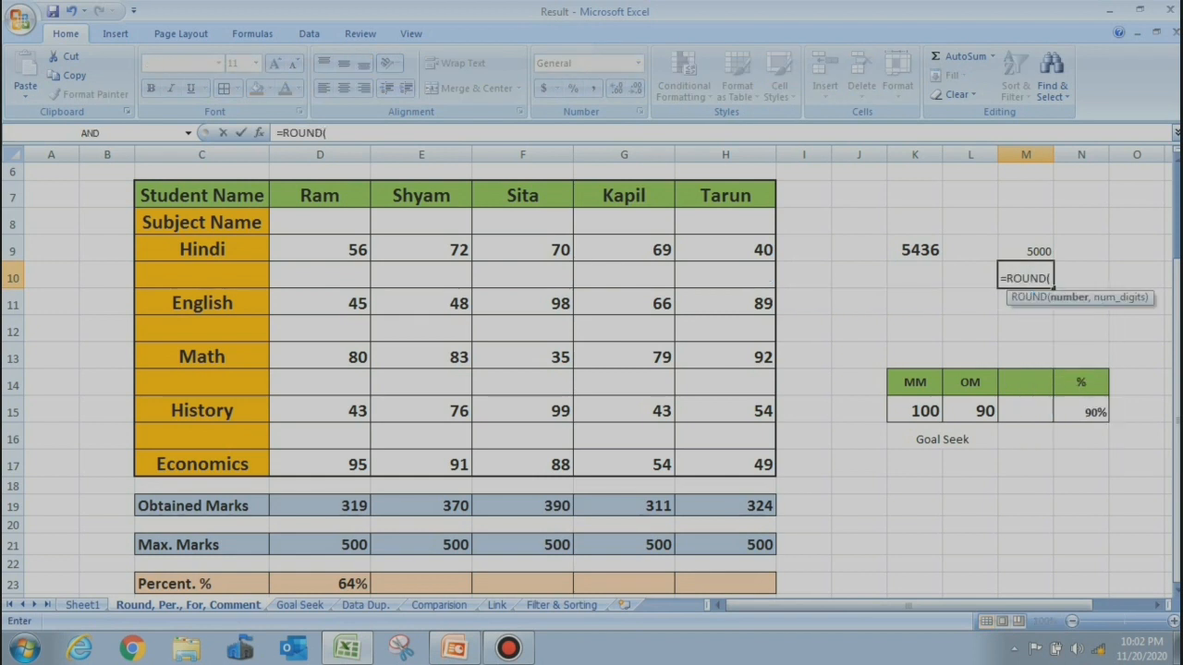
{"action": "type", "text": "K9,"}
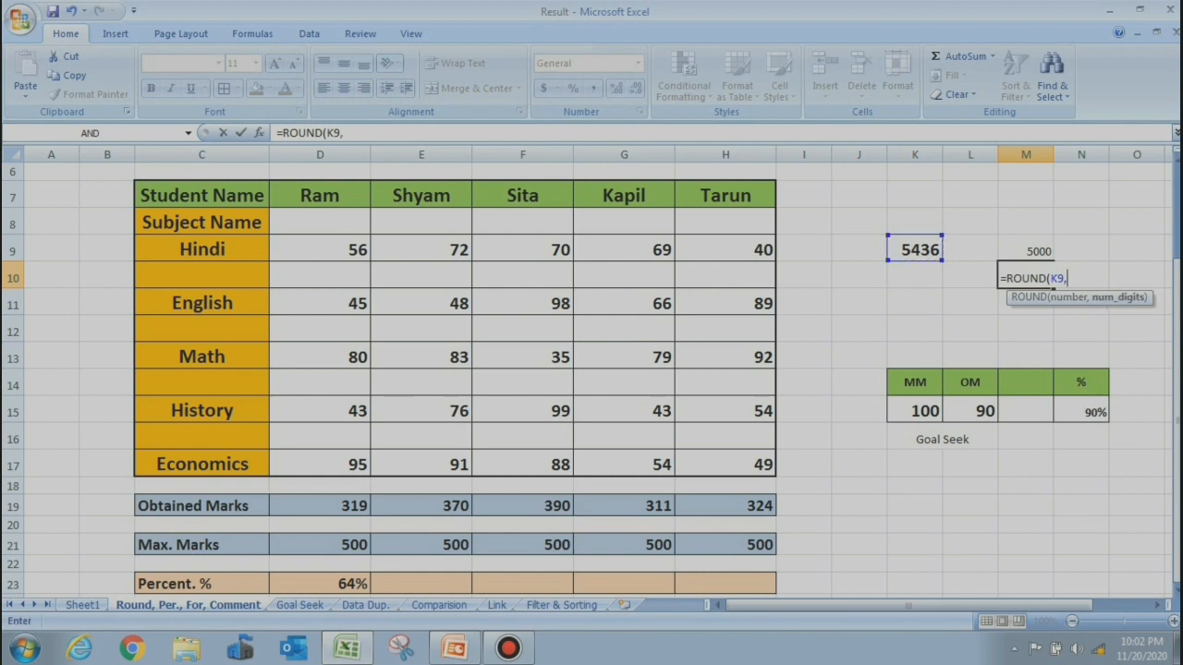
{"action": "type", "text": "-2"}
{"action": "key", "text": "Return"}
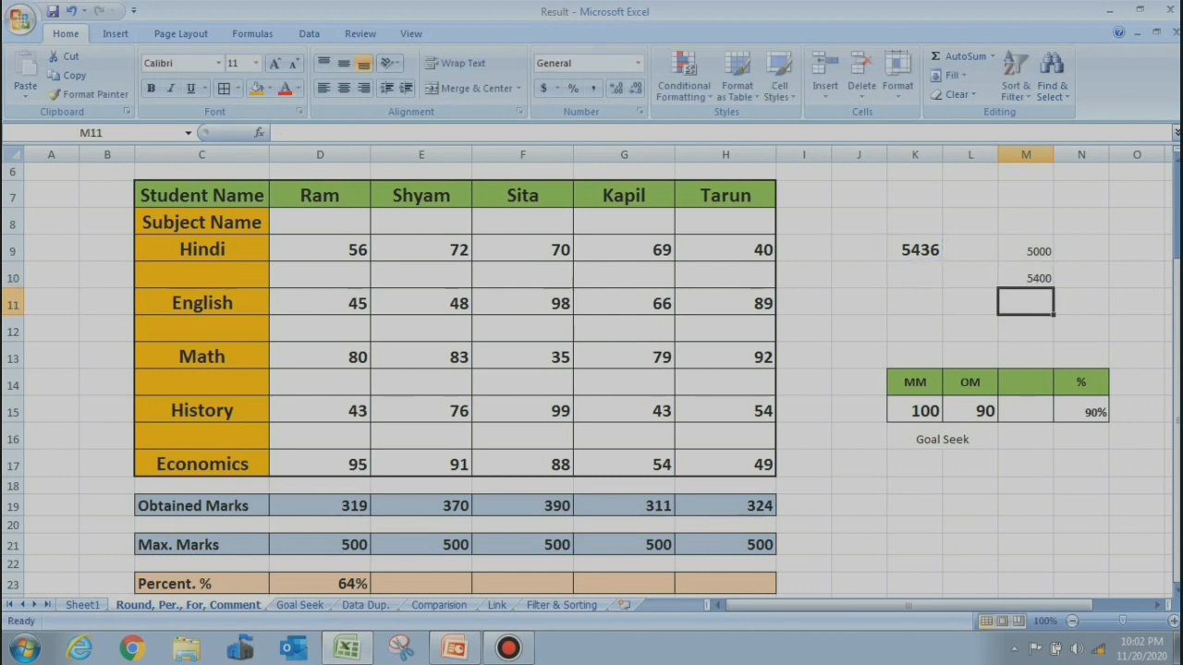
{"action": "left_click", "coordinate": [804, 355]}
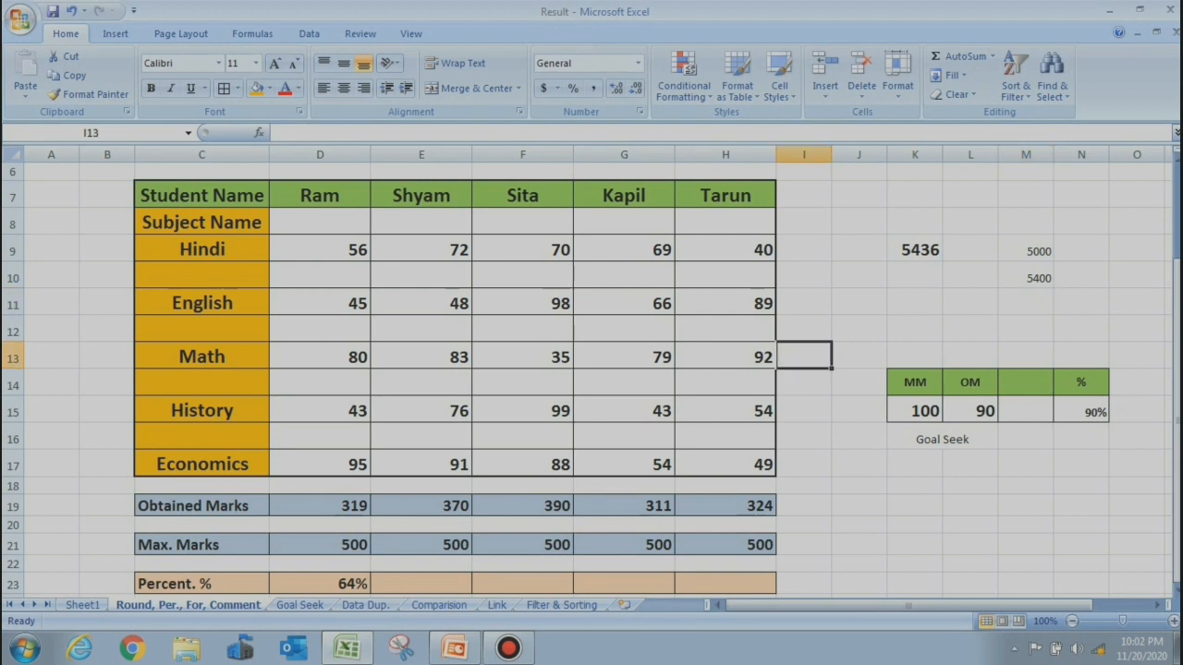
{"action": "key", "text": "Left"}
{"action": "key", "text": "Left"}
{"action": "key", "text": "Left"}
{"action": "key", "text": "Left"}
{"action": "key", "text": "Left"}
{"action": "key", "text": "Left"}
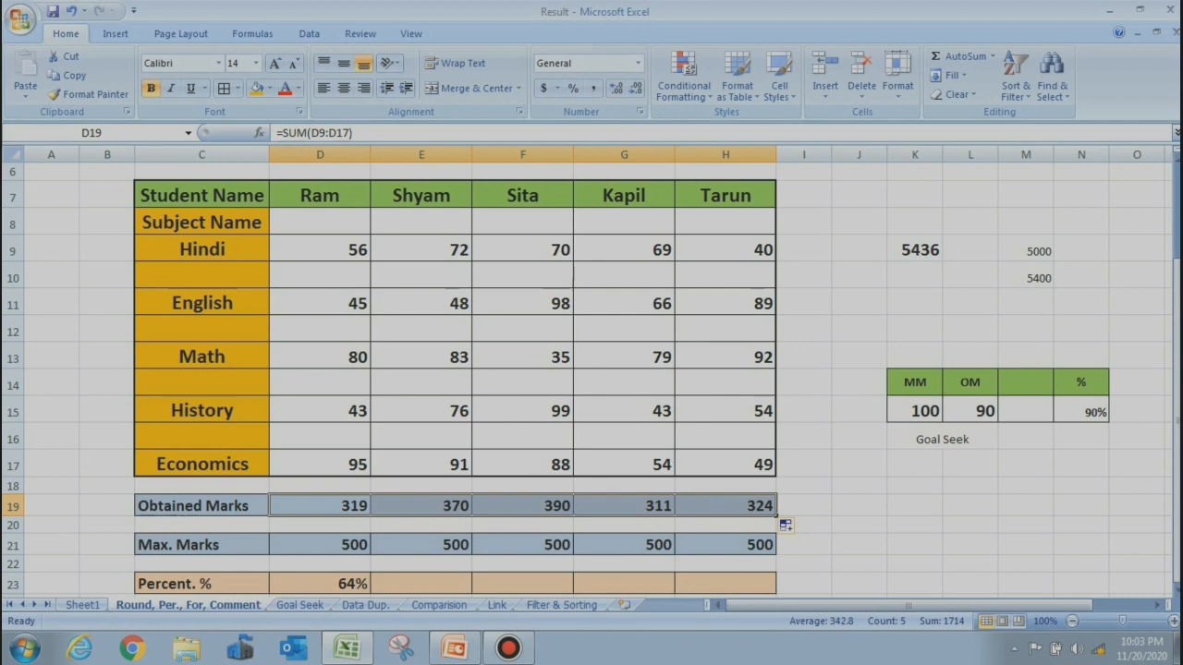
{"action": "key", "text": "Down"}
{"action": "key", "text": "Down"}
{"action": "key", "text": "Down"}
{"action": "key", "text": "Down"}
{"action": "key", "text": "Down"}
{"action": "key", "text": "Down"}
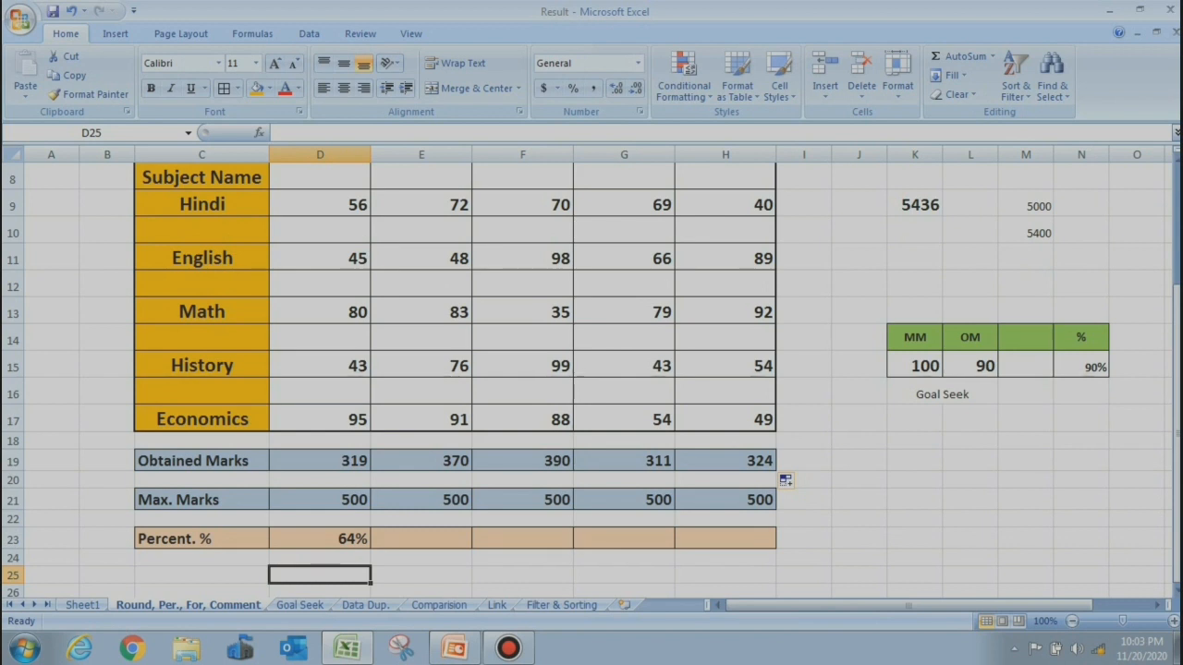
Compute Shyam's percentage in E23 as =E19/E21, obtained over maximum marks
{"action": "type", "text": "="}
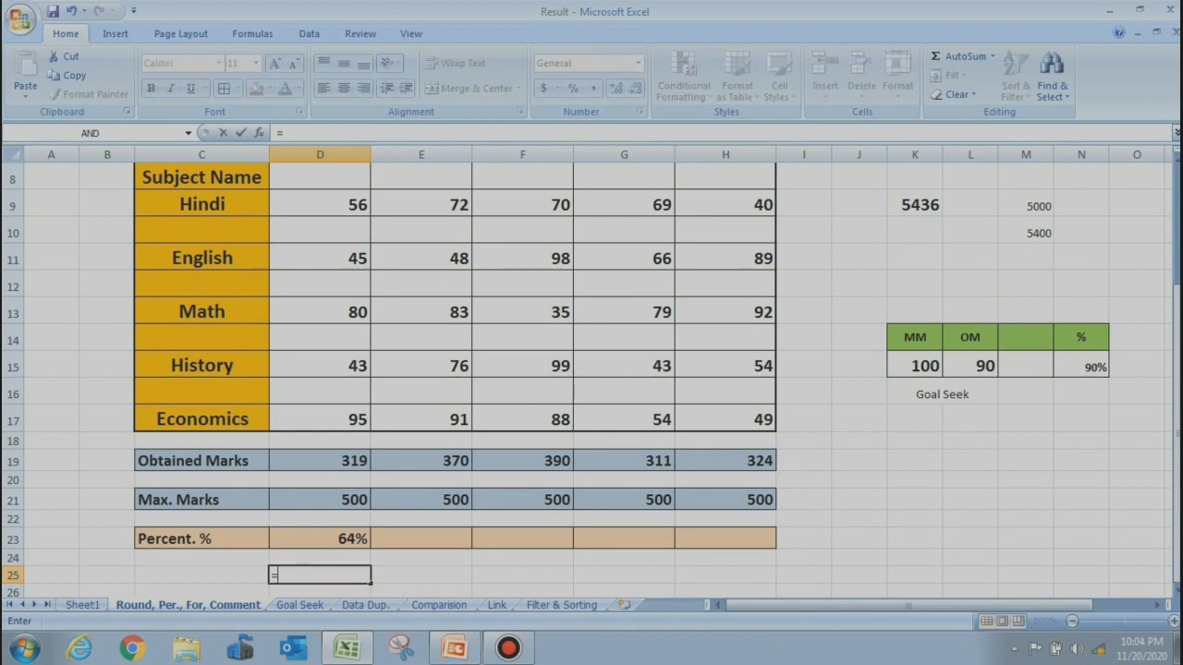
{"action": "type", "text": "OBT. MARKS"}
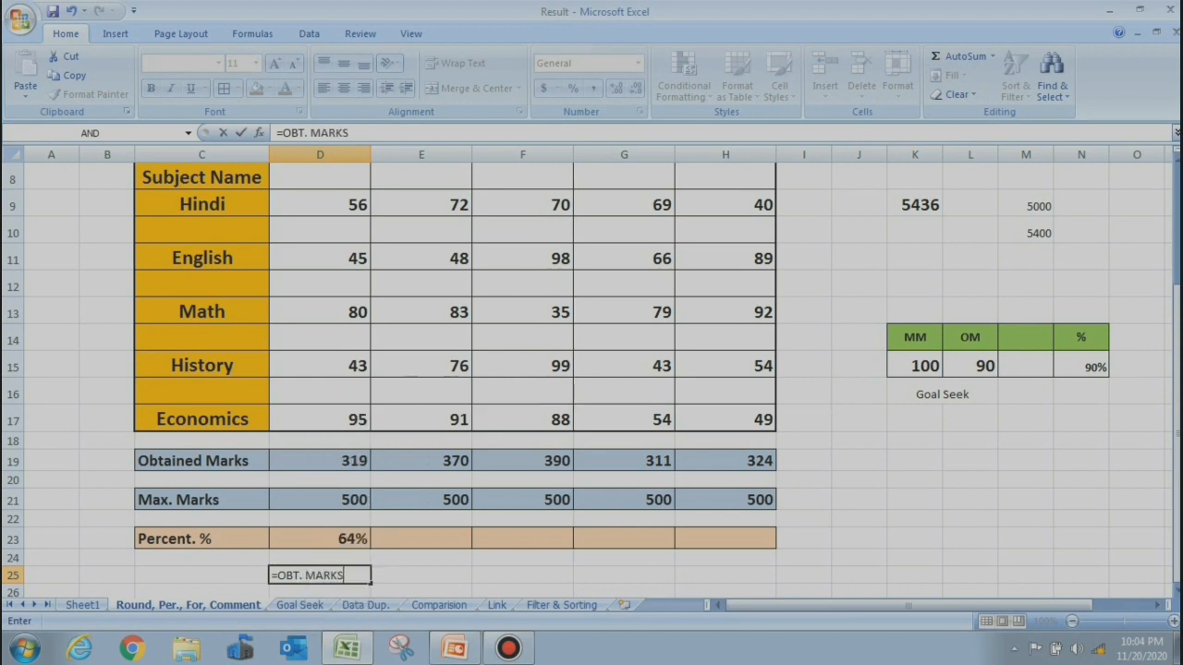
{"action": "type", "text": "/MAX"}
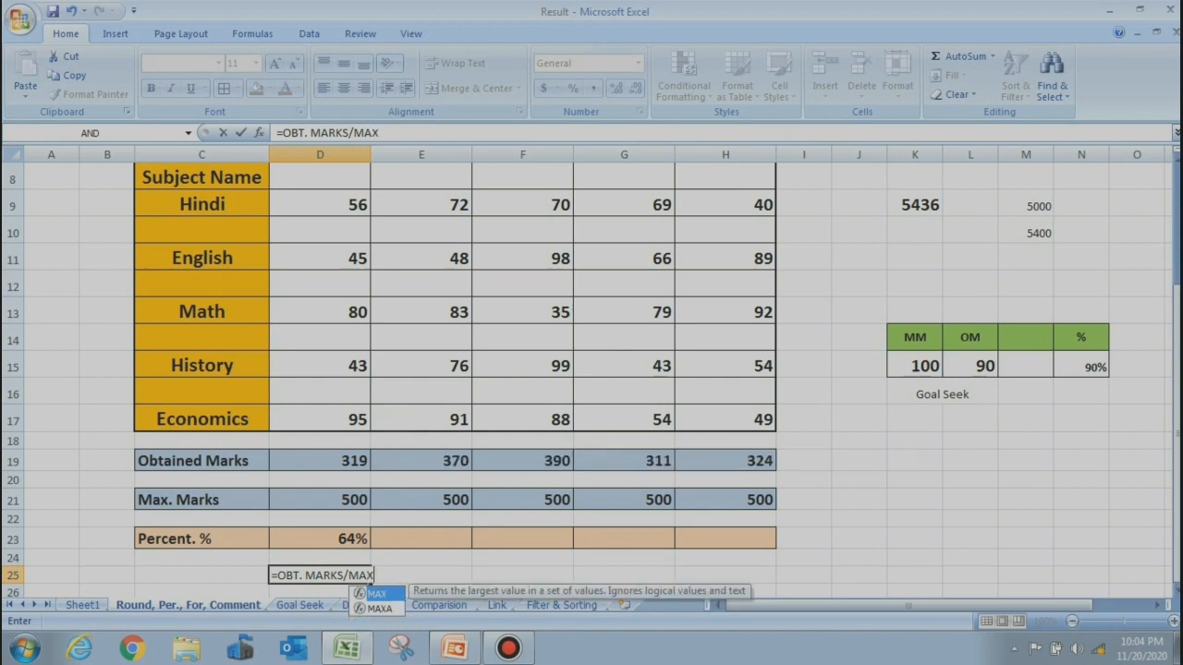
{"action": "type", "text": " MARKS"}
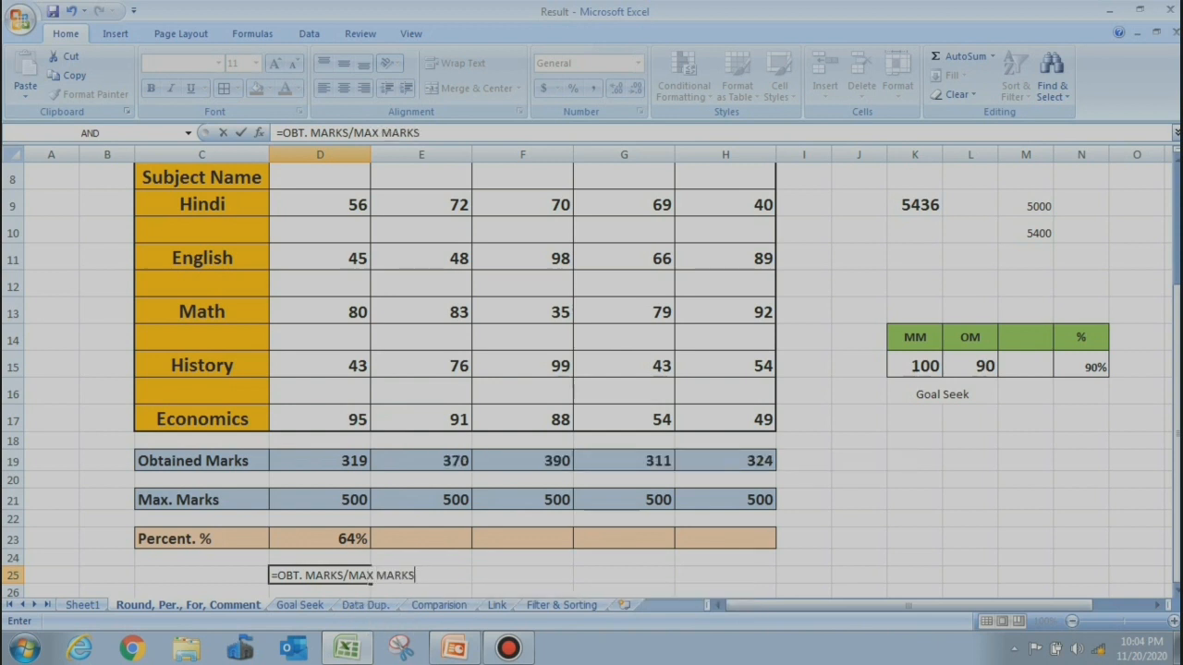
{"action": "key", "text": "Escape"}
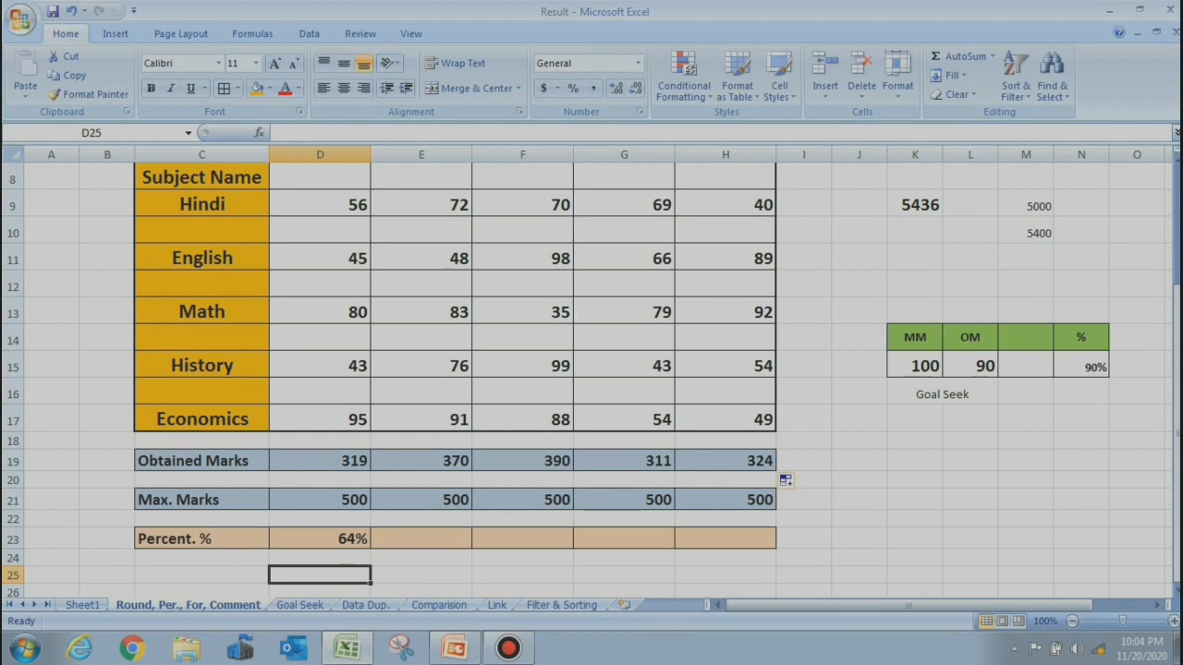
{"action": "left_click", "coordinate": [422, 539]}
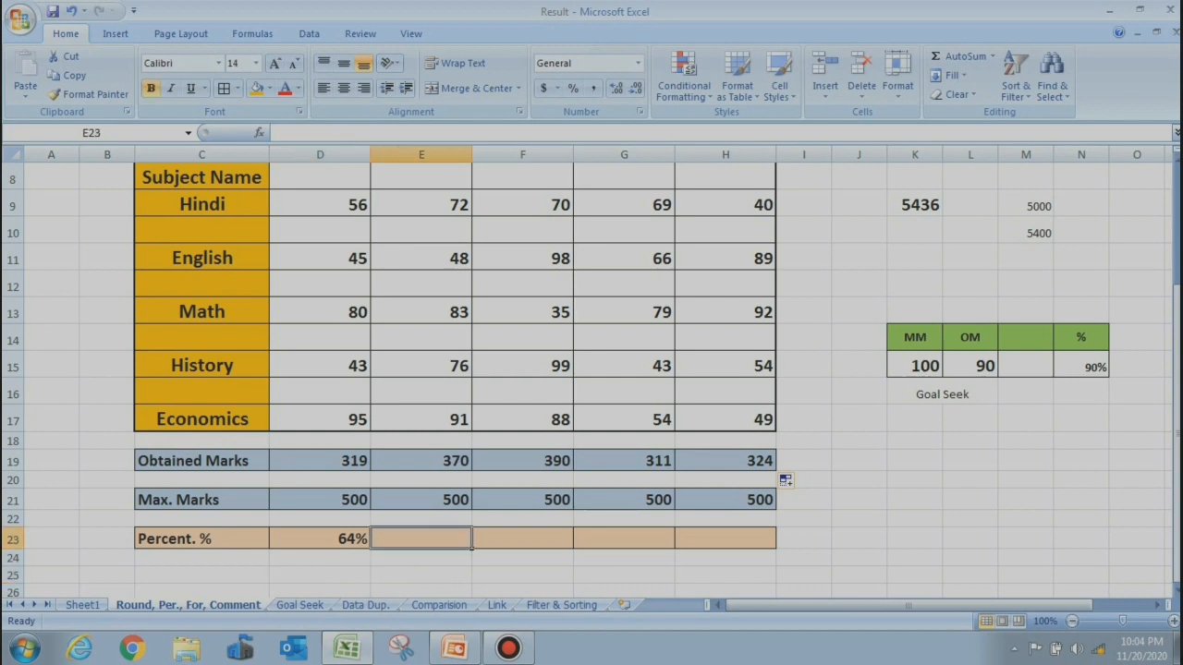
{"action": "left_click_drag", "start_coordinate": [1177, 399], "coordinate": [1177, 367]}
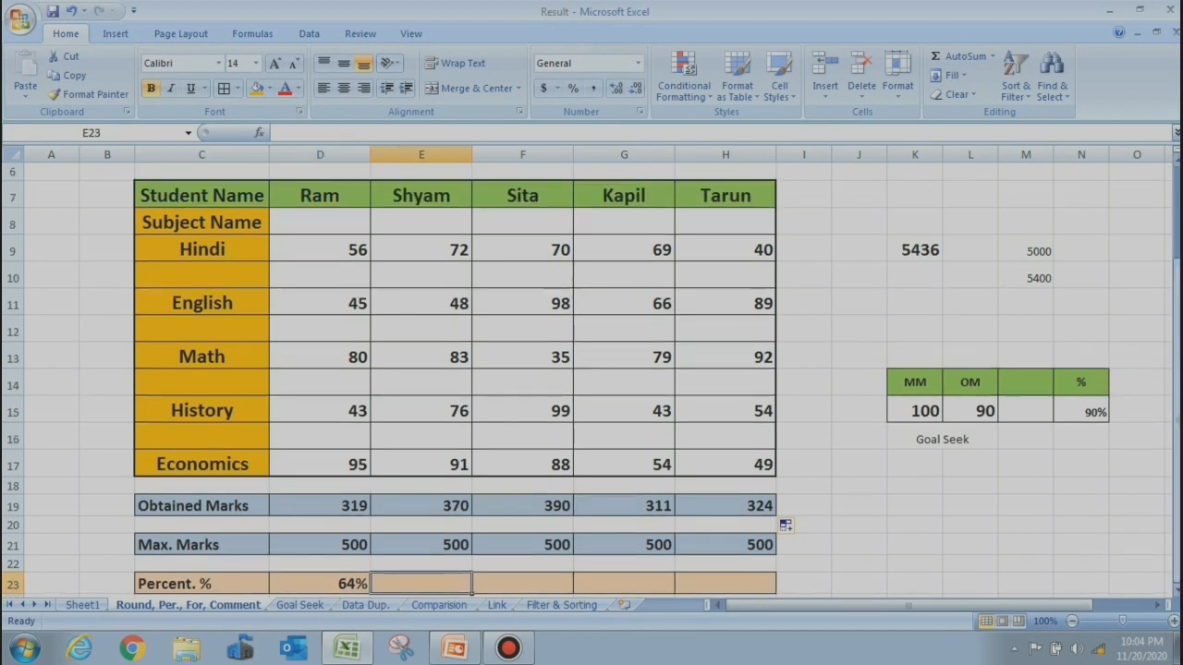
{"action": "type", "text": "="}
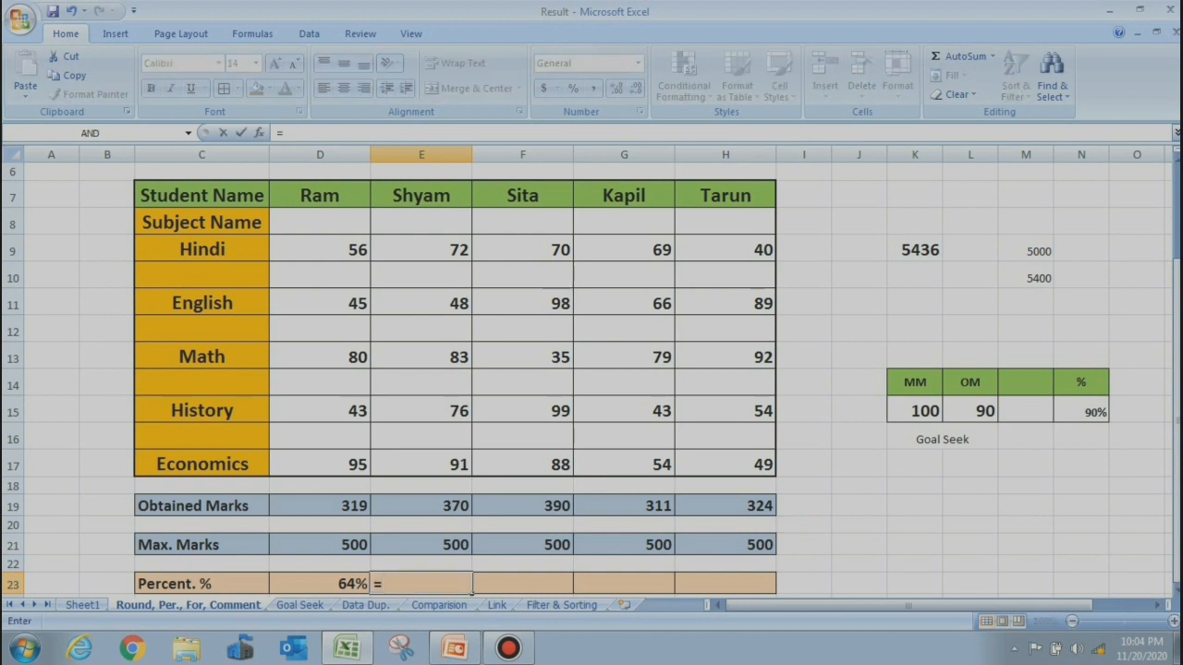
{"action": "left_click", "coordinate": [421, 505]}
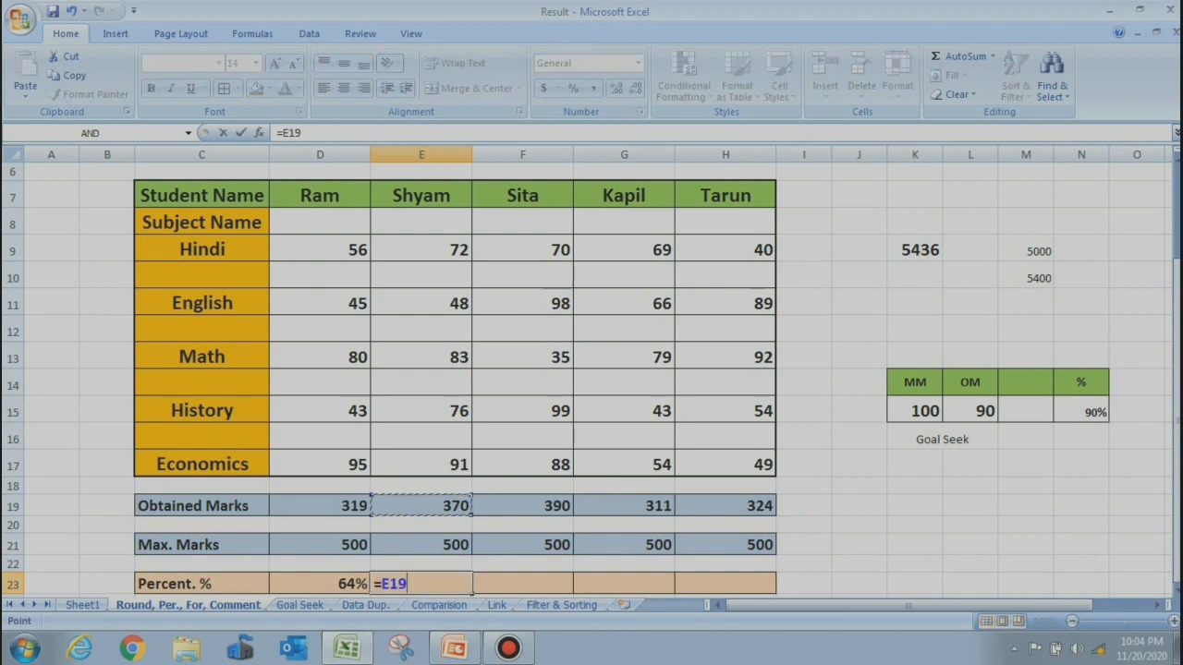
{"action": "type", "text": "/"}
{"action": "left_click", "coordinate": [422, 544]}
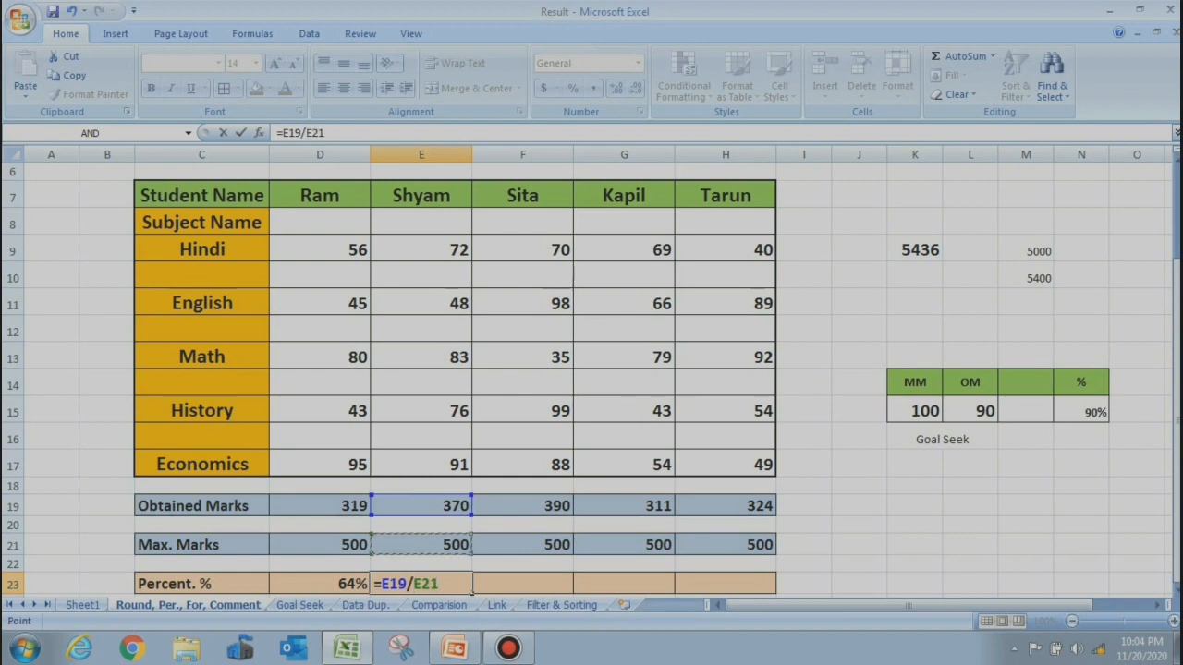
{"action": "key", "text": "Return"}
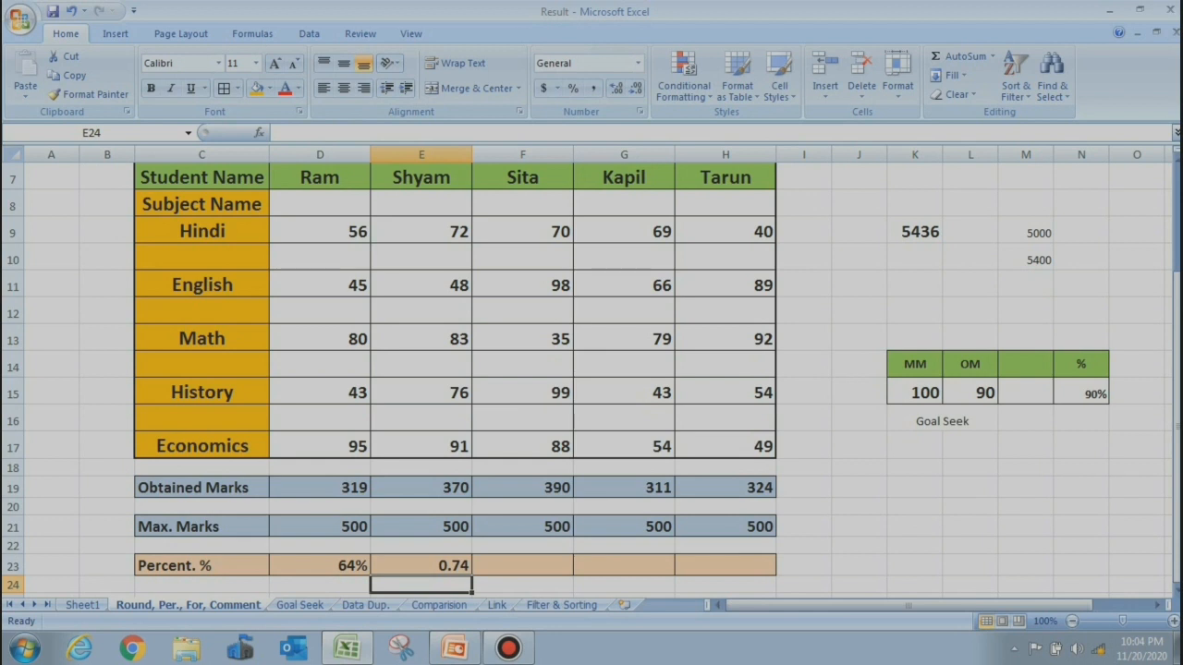
Apply Percent Style to E23 and extend the percentages across the row
{"action": "left_click", "coordinate": [421, 565]}
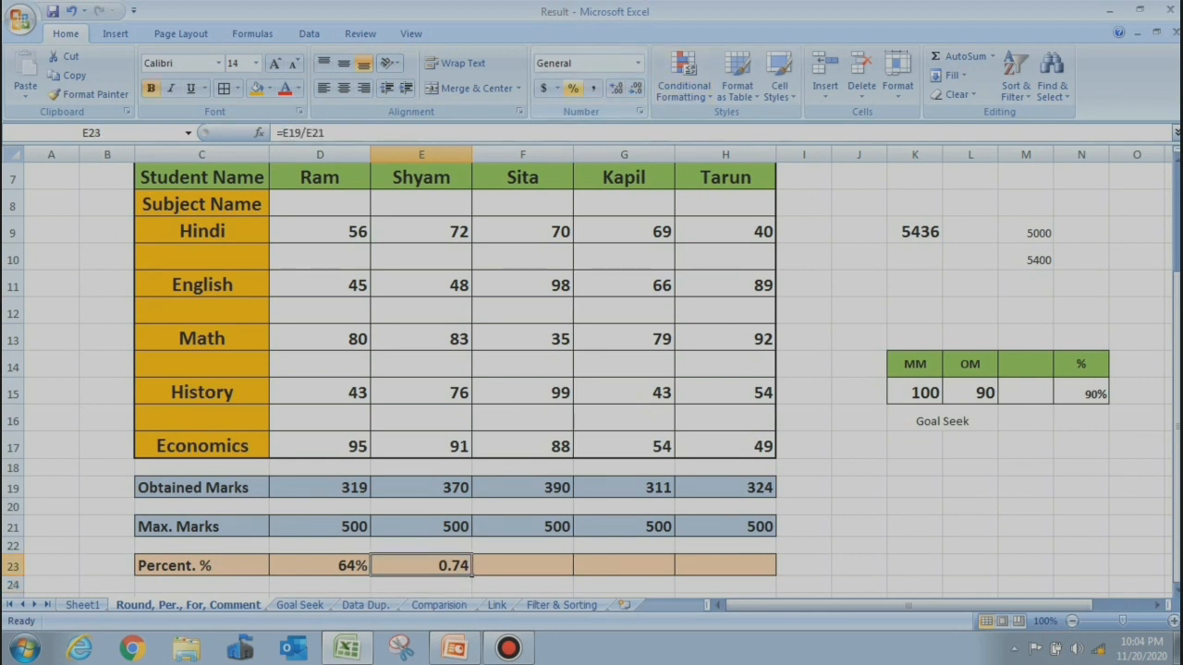
{"action": "left_click", "coordinate": [573, 87]}
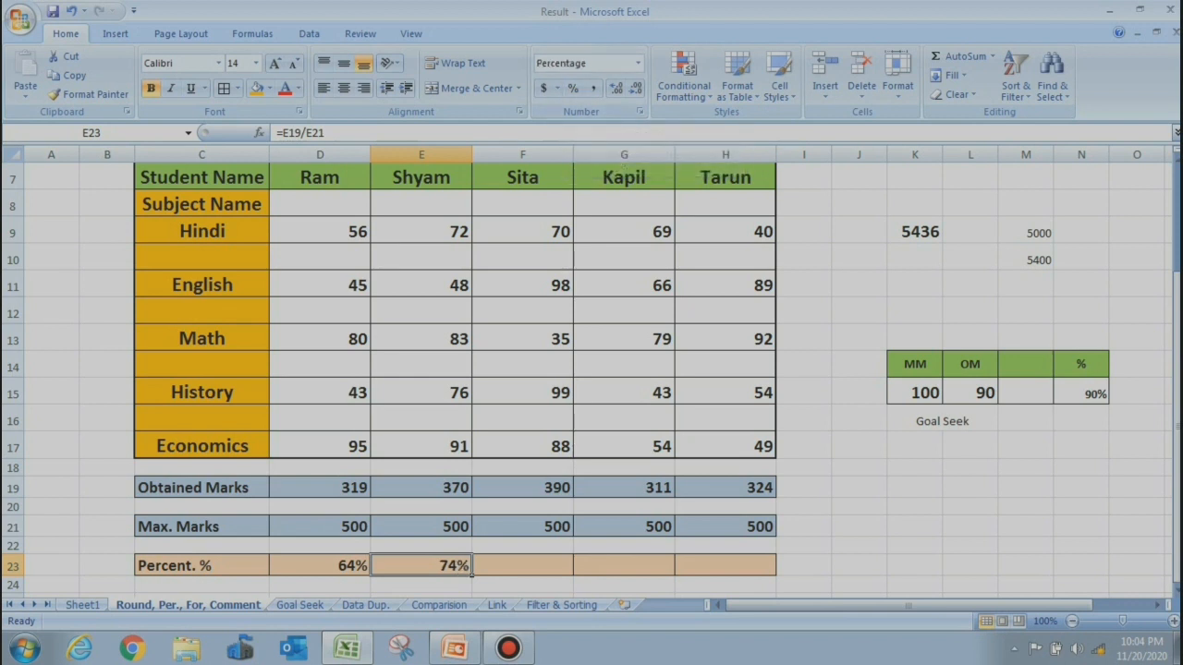
{"action": "left_click", "coordinate": [472, 576]}
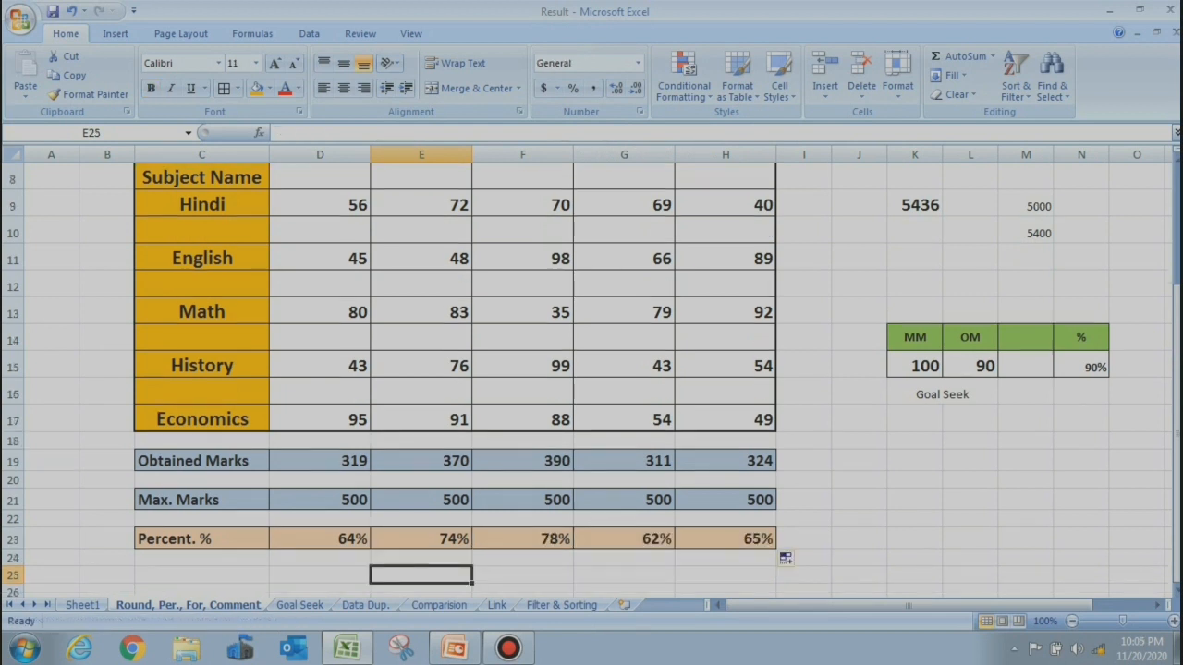
{"action": "left_click", "coordinate": [859, 418]}
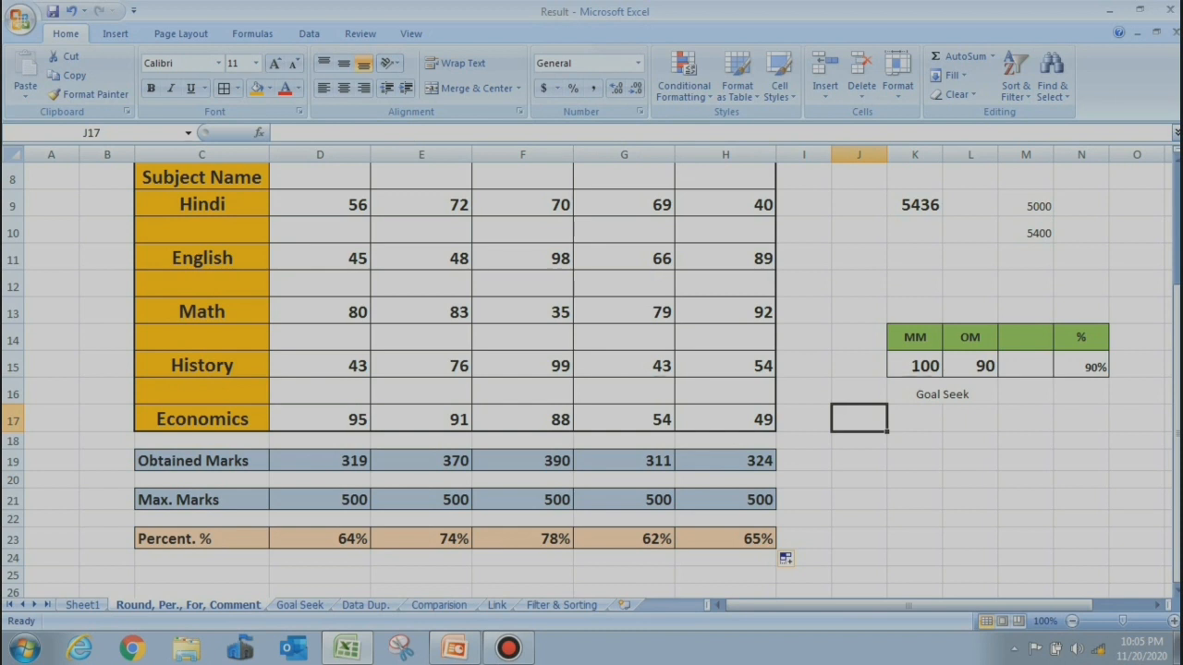
Insert a comment reading 2010 on Sita's obtained-marks cell F19 (390)
{"action": "left_click", "coordinate": [624, 461]}
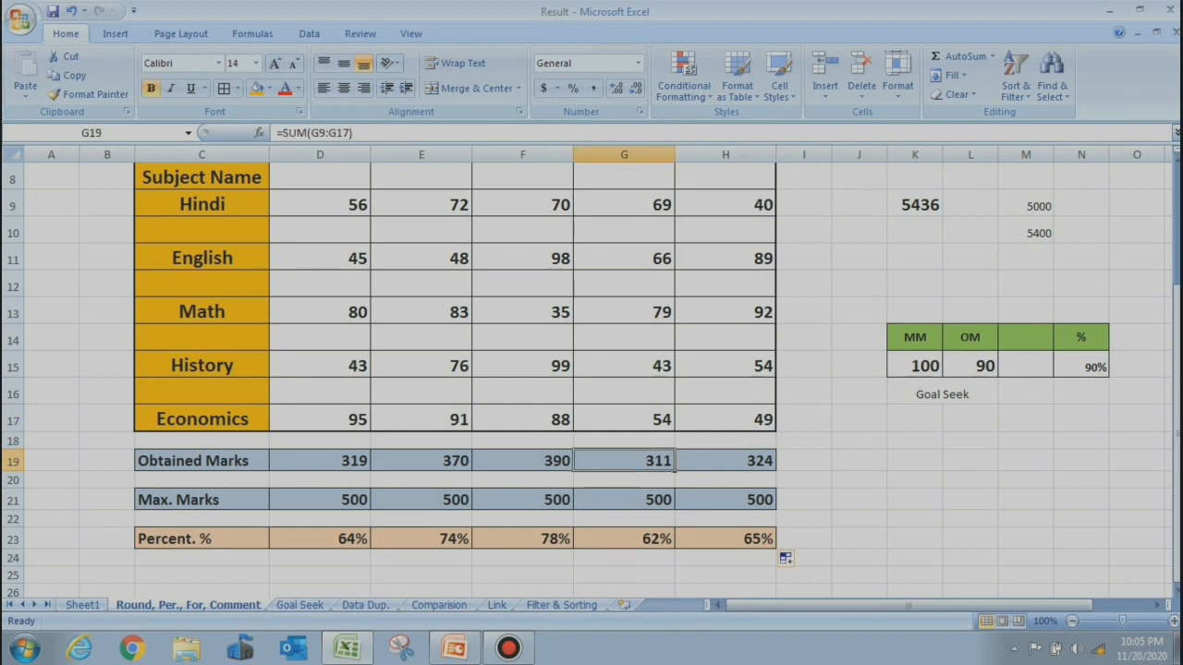
{"action": "left_click", "coordinate": [522, 462]}
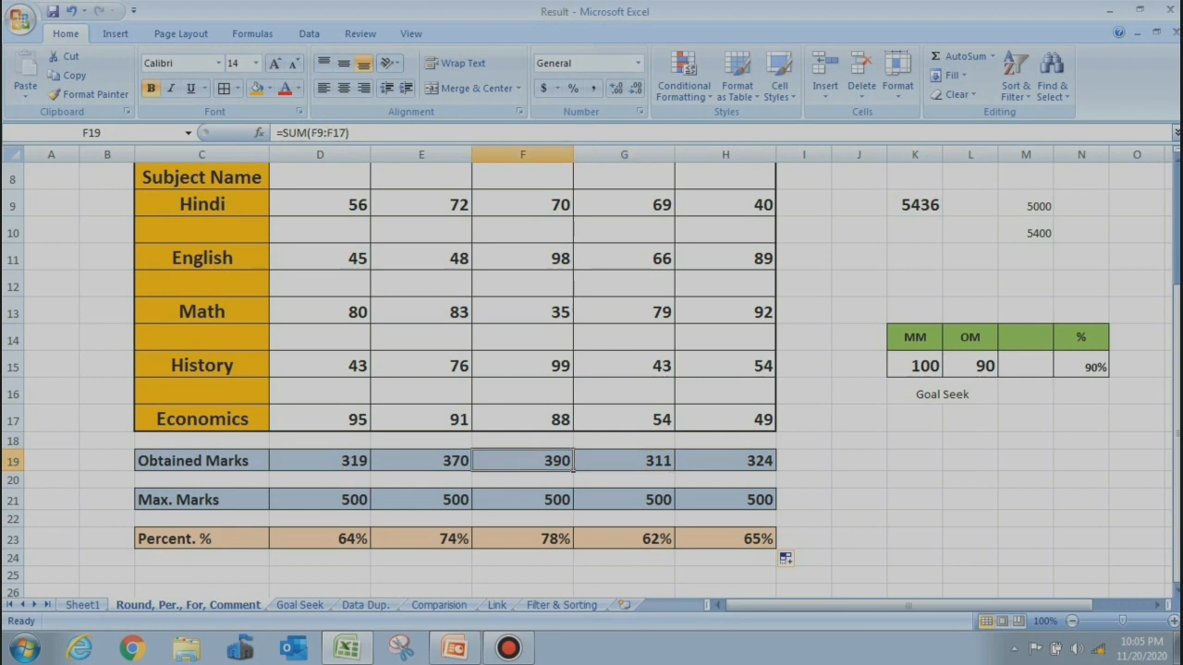
{"action": "right_click", "coordinate": [523, 461]}
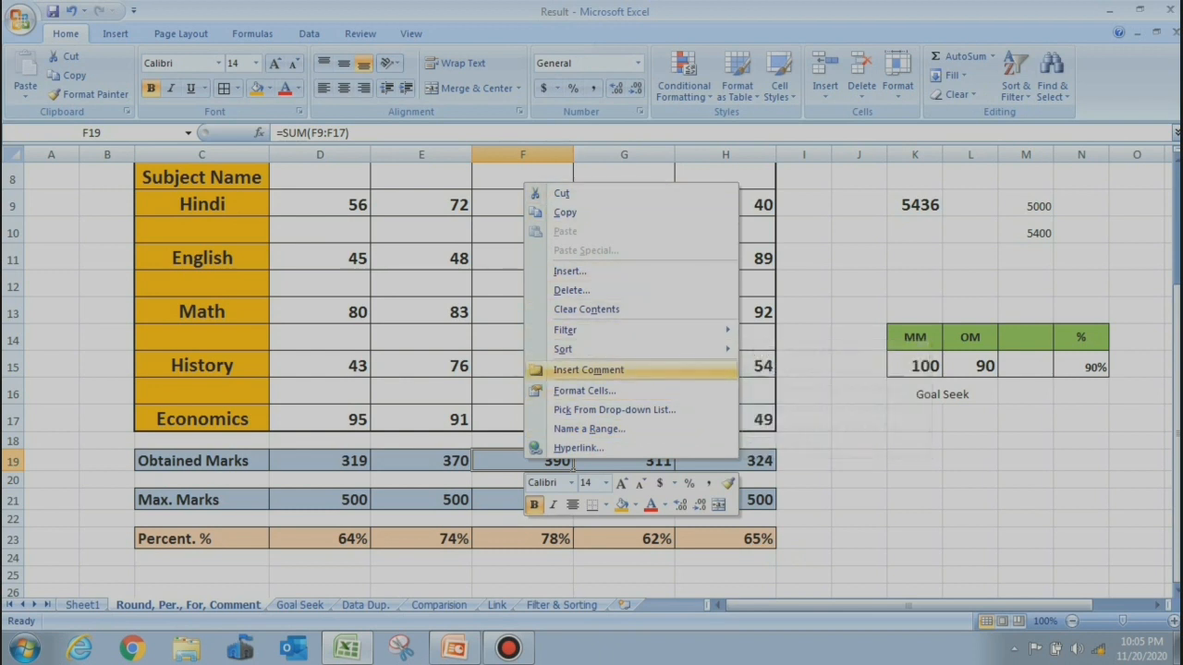
{"action": "left_click", "coordinate": [589, 370]}
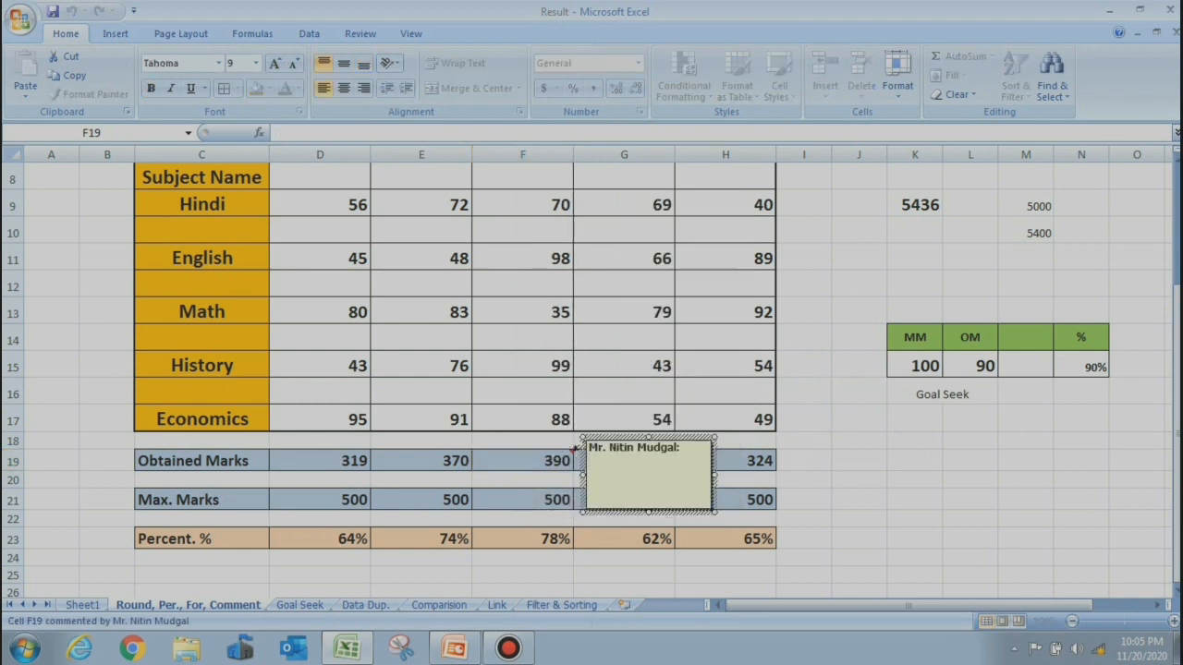
{"action": "type", "text": "2010"}
{"action": "key", "text": "Escape"}
{"action": "key", "text": "Escape"}
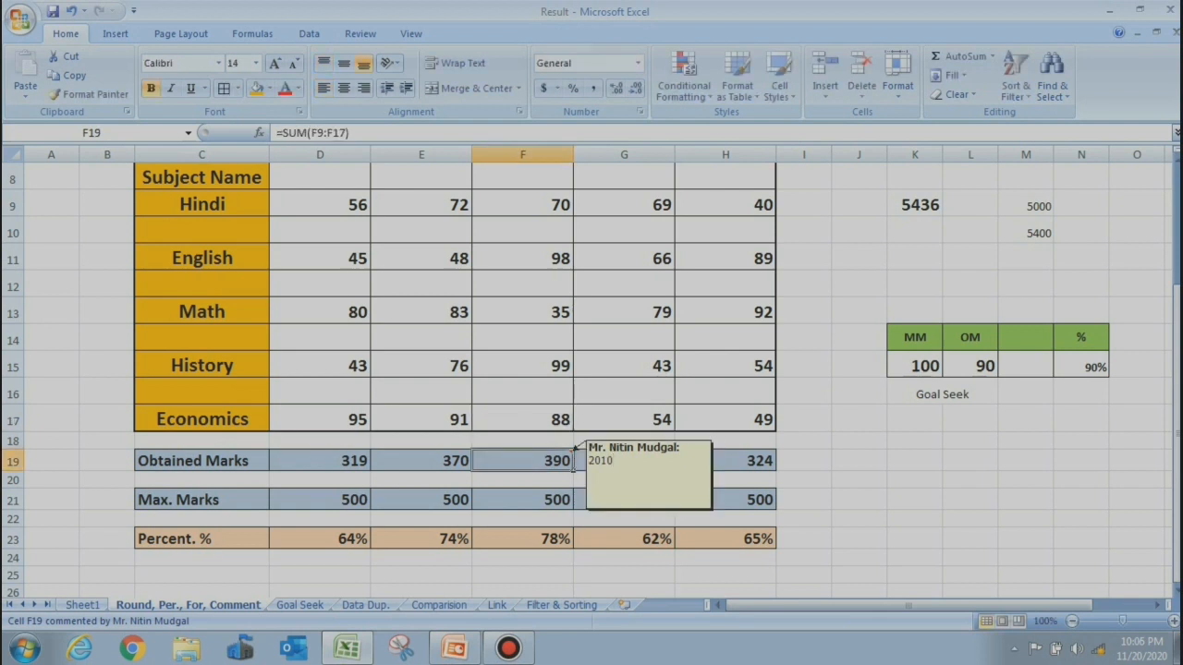
{"action": "mouse_move", "coordinate": [571, 462]}
{"action": "left_click_drag", "start_coordinate": [846, 258], "coordinate": [980, 286]}
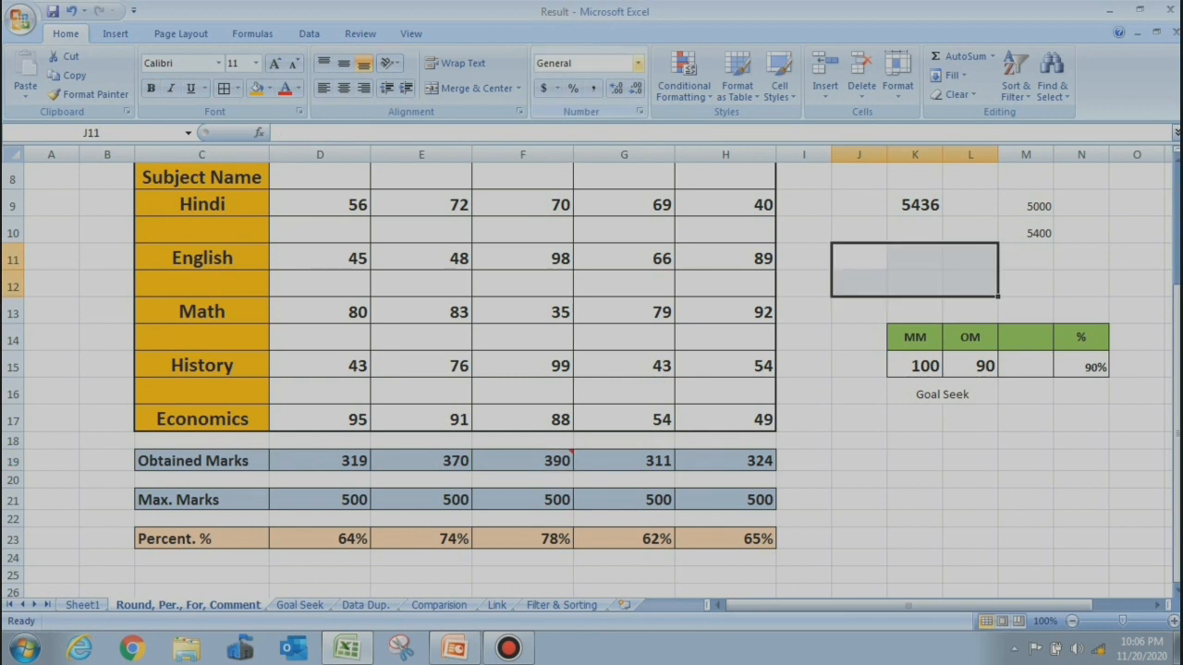
Apply the Currency number format to J11:L12
{"action": "left_click", "coordinate": [638, 63]}
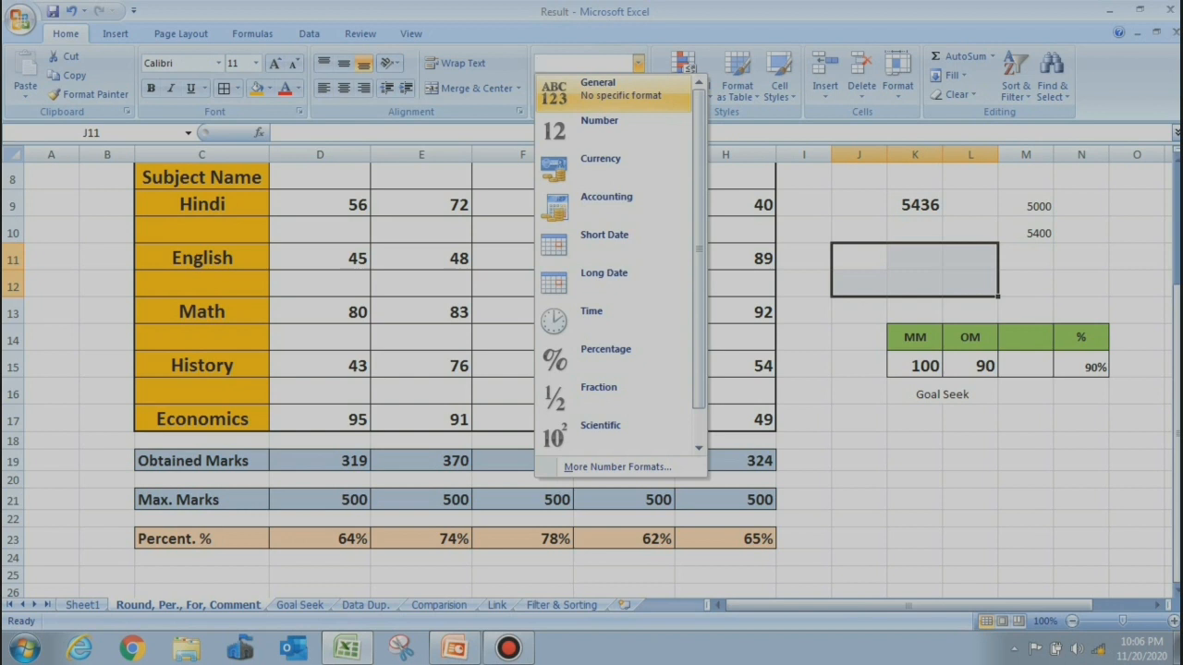
{"action": "key", "text": "Down"}
{"action": "key", "text": "Down"}
{"action": "key", "text": "Down"}
{"action": "key", "text": "Down"}
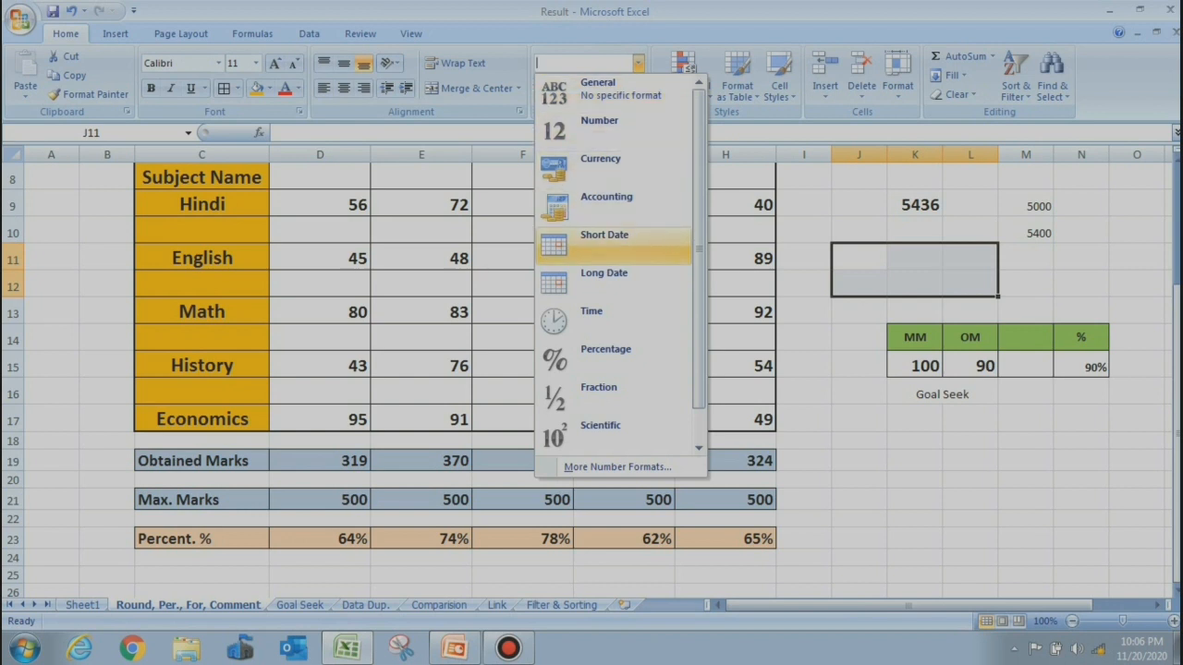
{"action": "key", "text": "Up"}
{"action": "key", "text": "Up"}
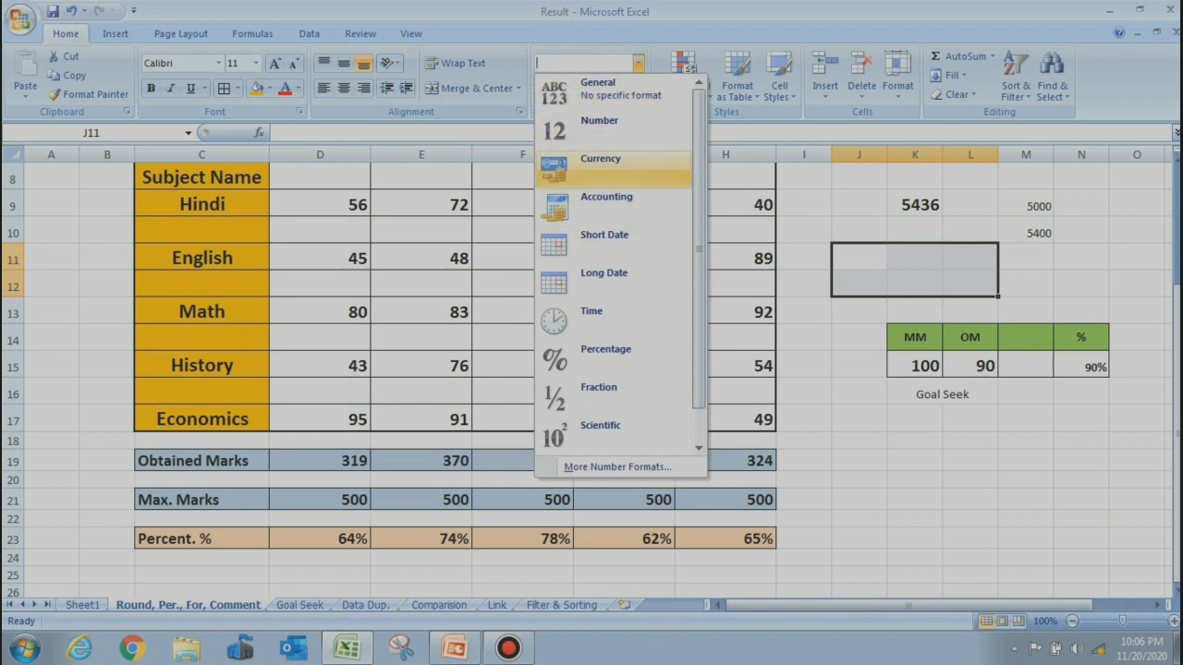
{"action": "key", "text": "Return"}
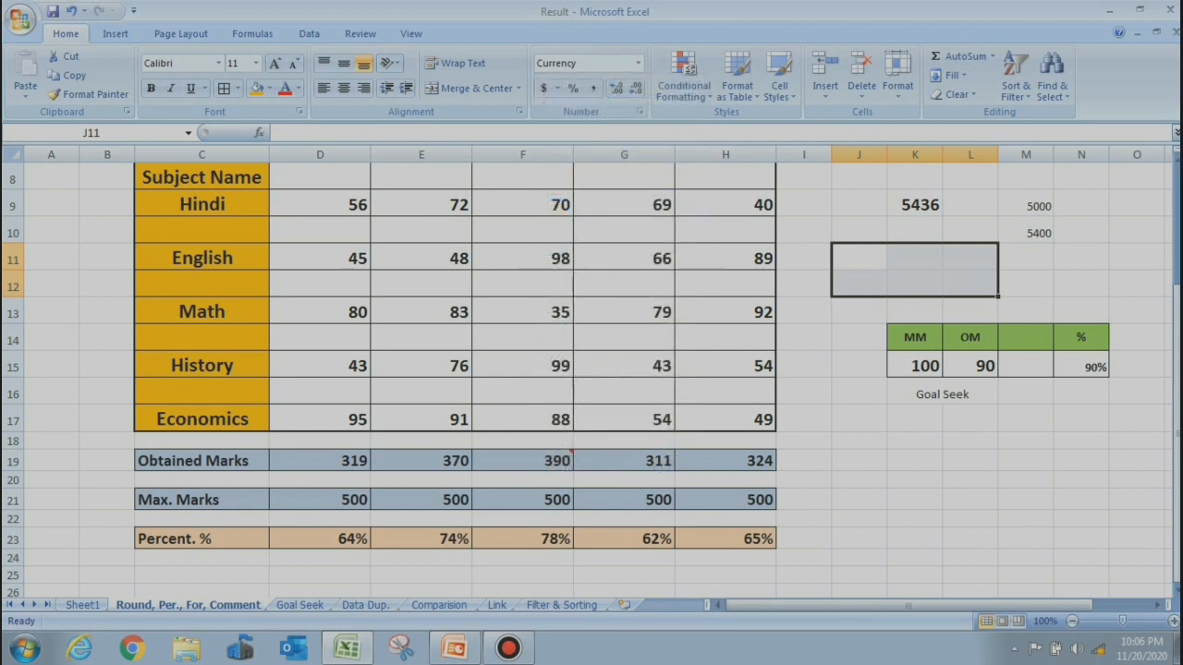
Enter 20 in J18 as Currency ($20.00) and format K18 as Percentage
{"action": "left_click", "coordinate": [859, 441]}
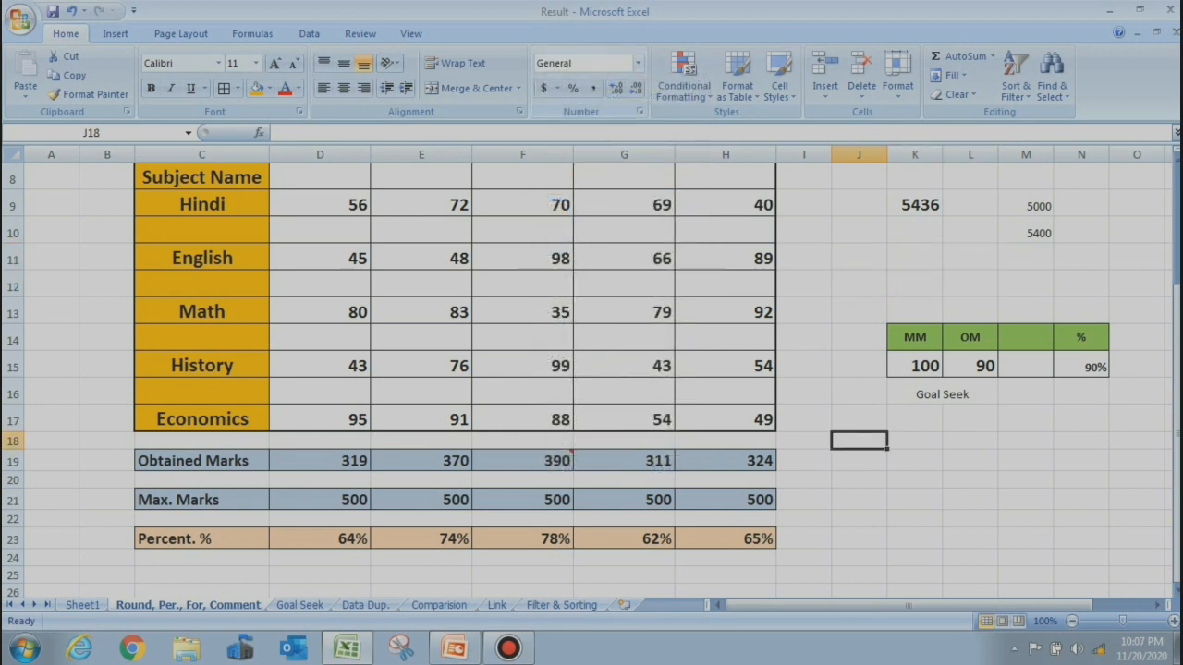
{"action": "left_click", "coordinate": [638, 64]}
{"action": "left_click", "coordinate": [610, 170]}
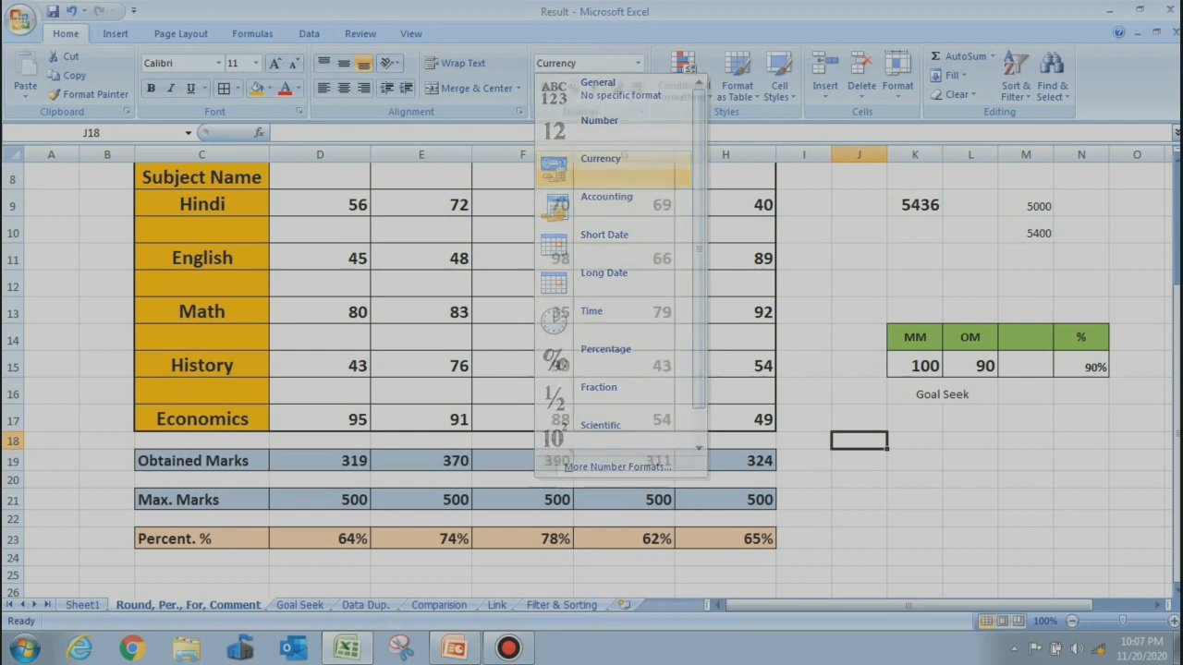
{"action": "type", "text": "20"}
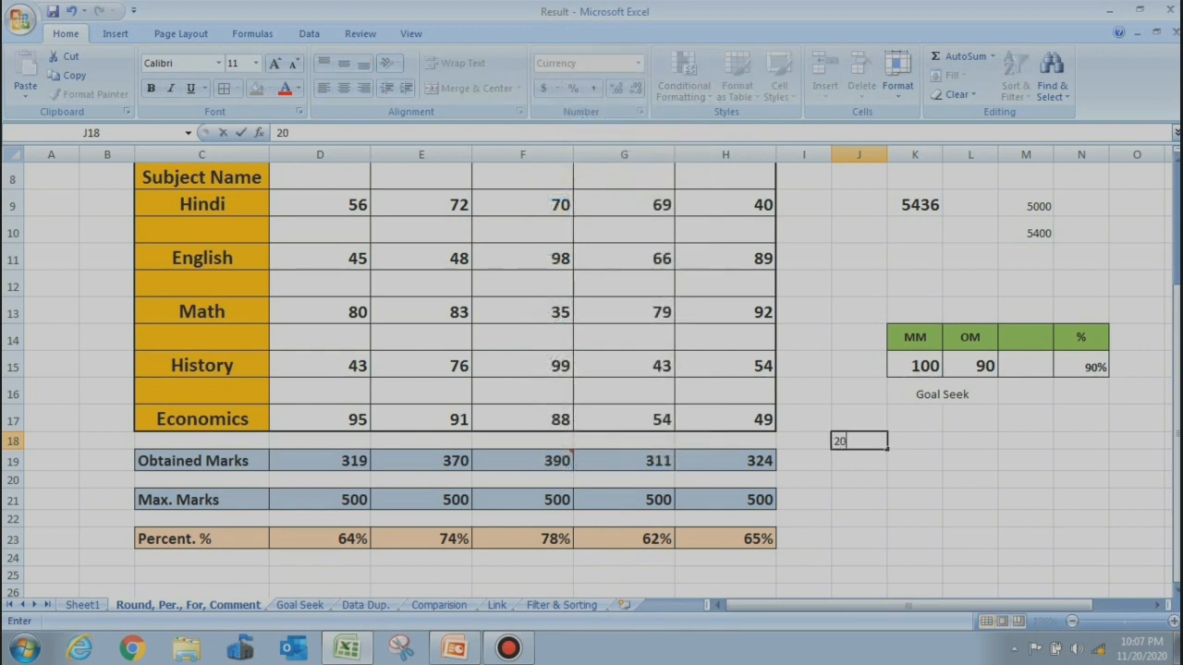
{"action": "key", "text": "Return"}
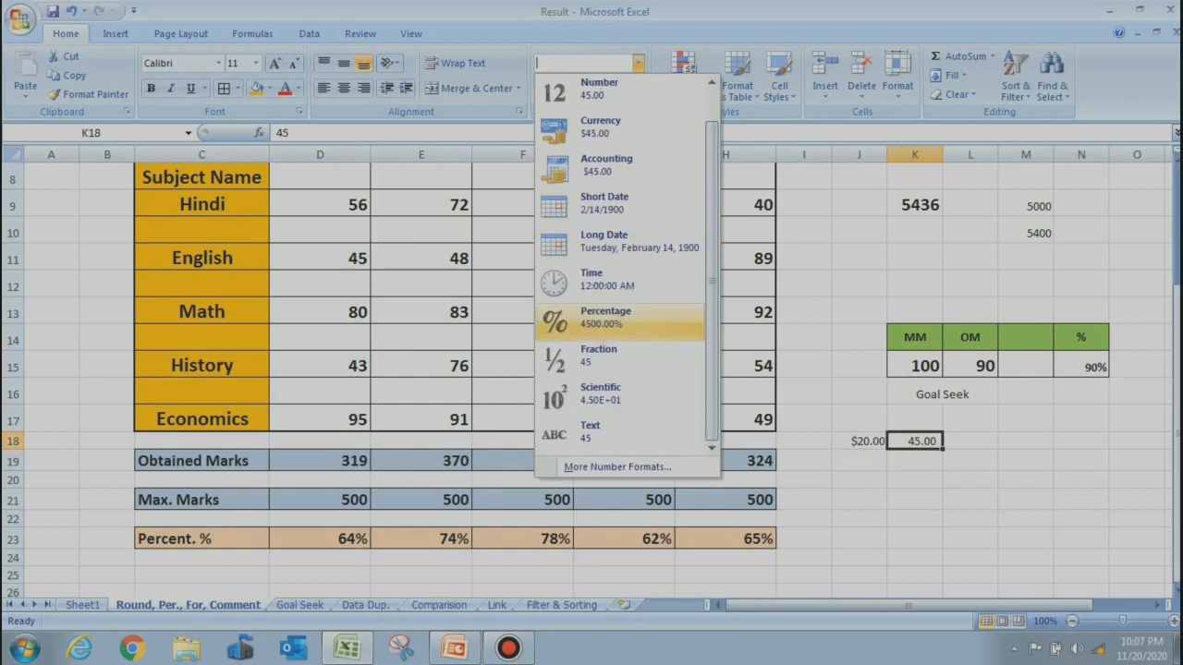
{"action": "left_click", "coordinate": [605, 319]}
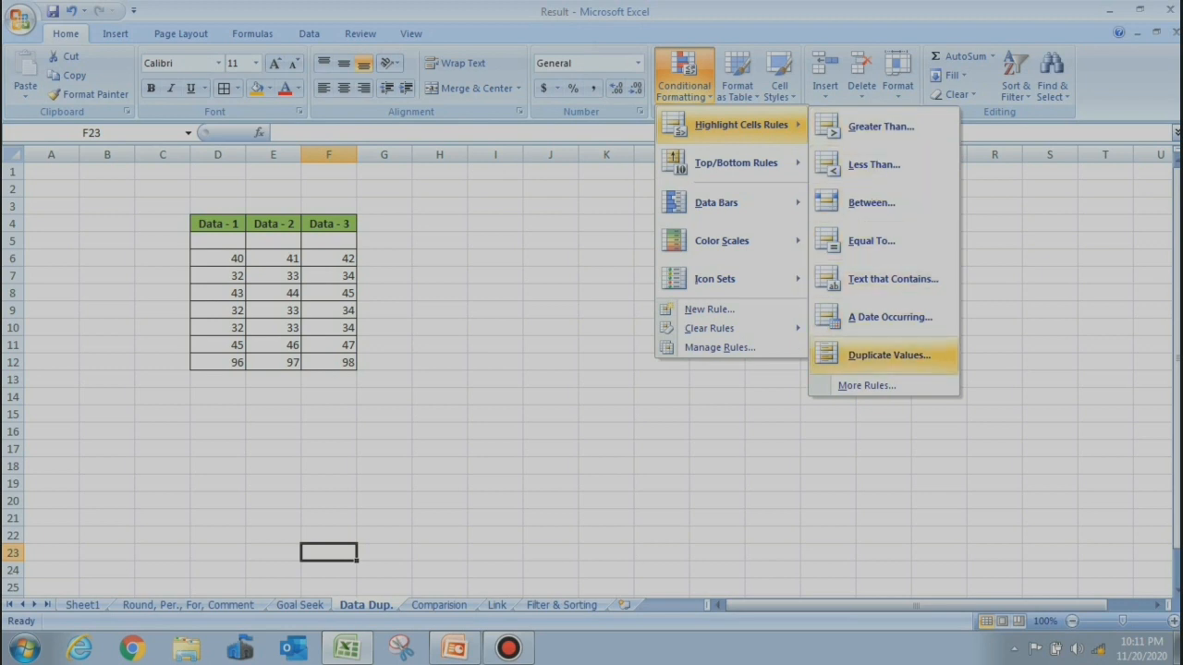
Highlight duplicate values in the Data - 1 column D6:D12 in light red
{"action": "left_click", "coordinate": [887, 355]}
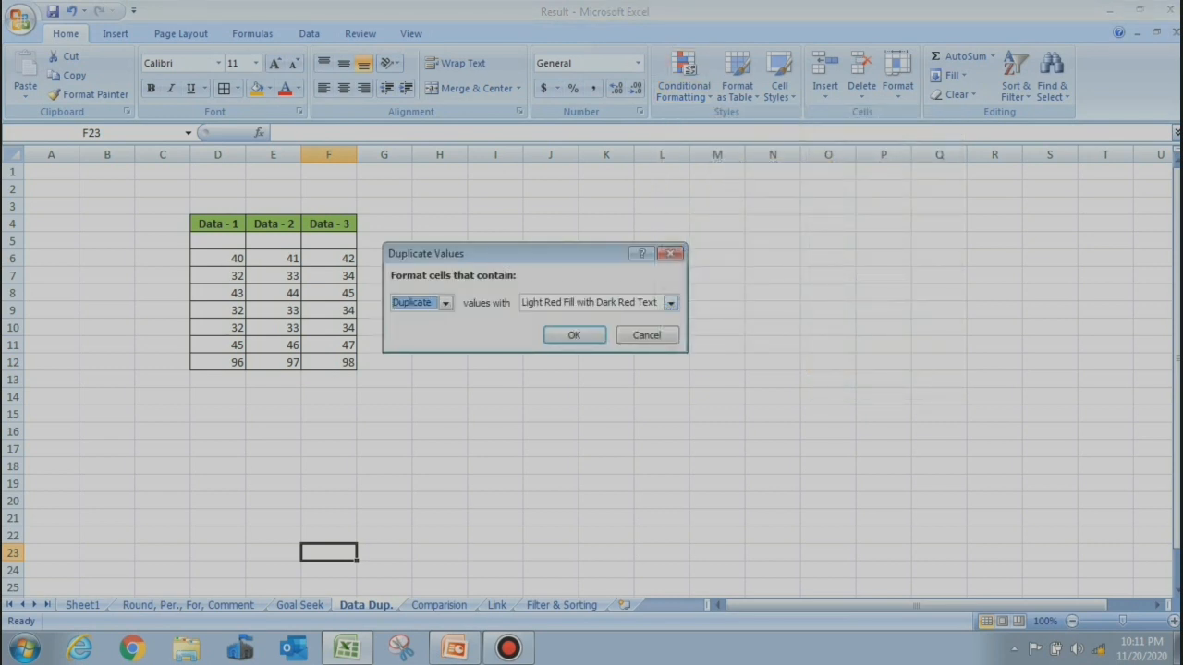
{"action": "left_click", "coordinate": [575, 336]}
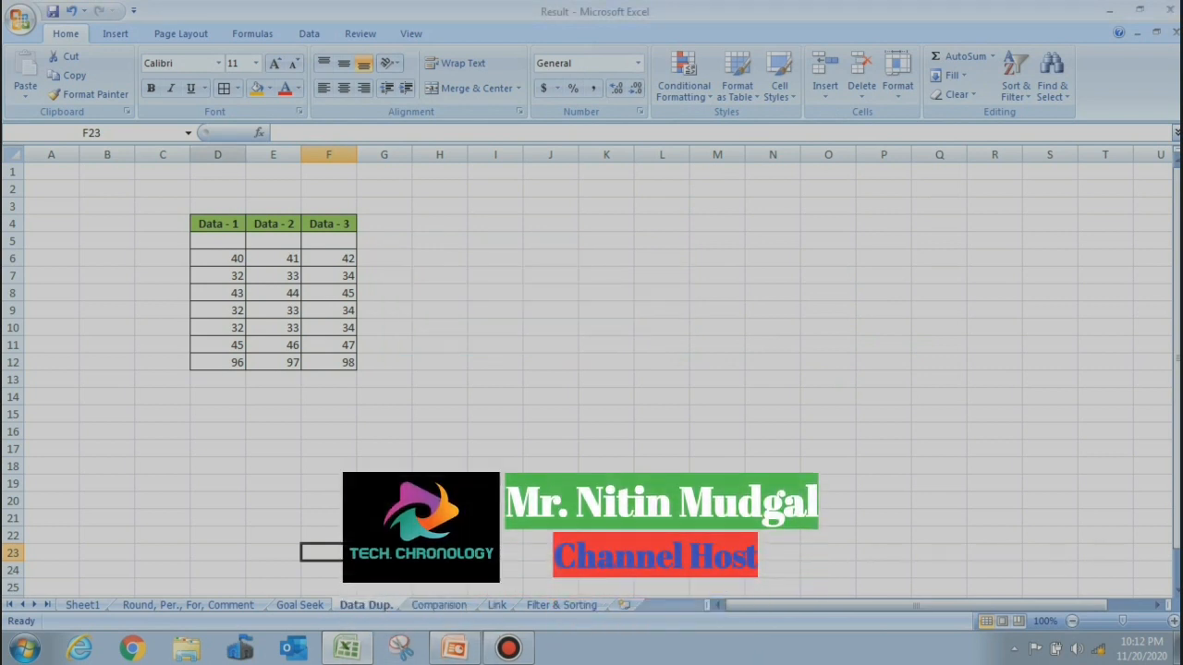
{"action": "left_click_drag", "start_coordinate": [218, 259], "coordinate": [222, 363]}
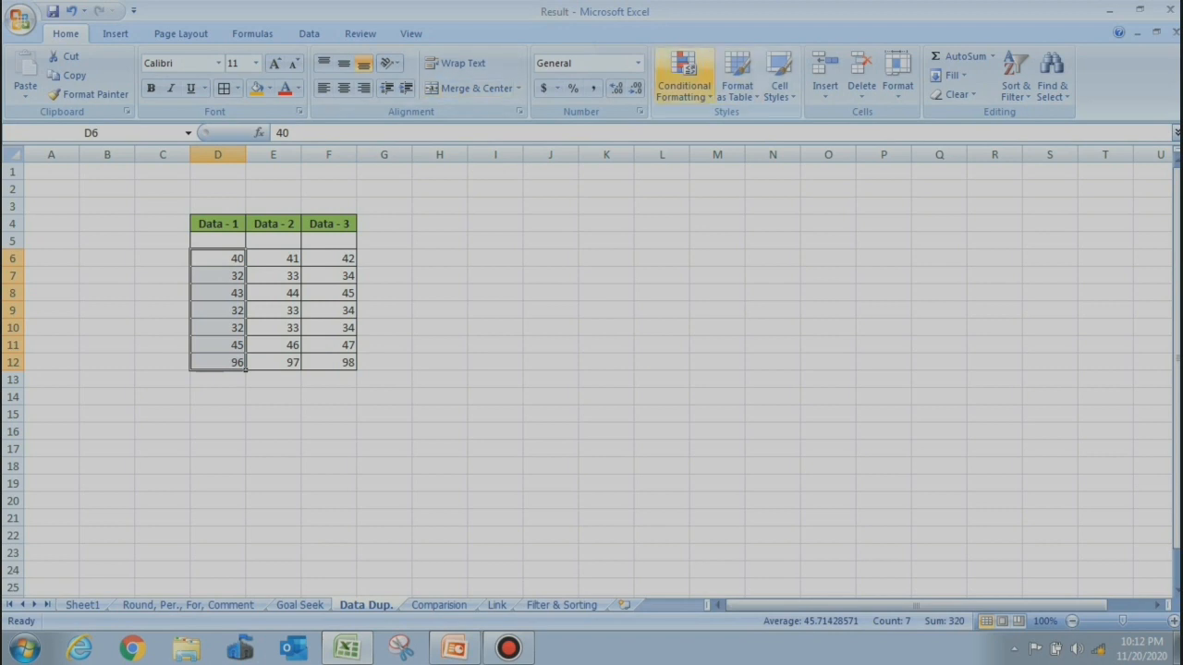
{"action": "left_click", "coordinate": [684, 78]}
{"action": "mouse_move", "coordinate": [739, 125]}
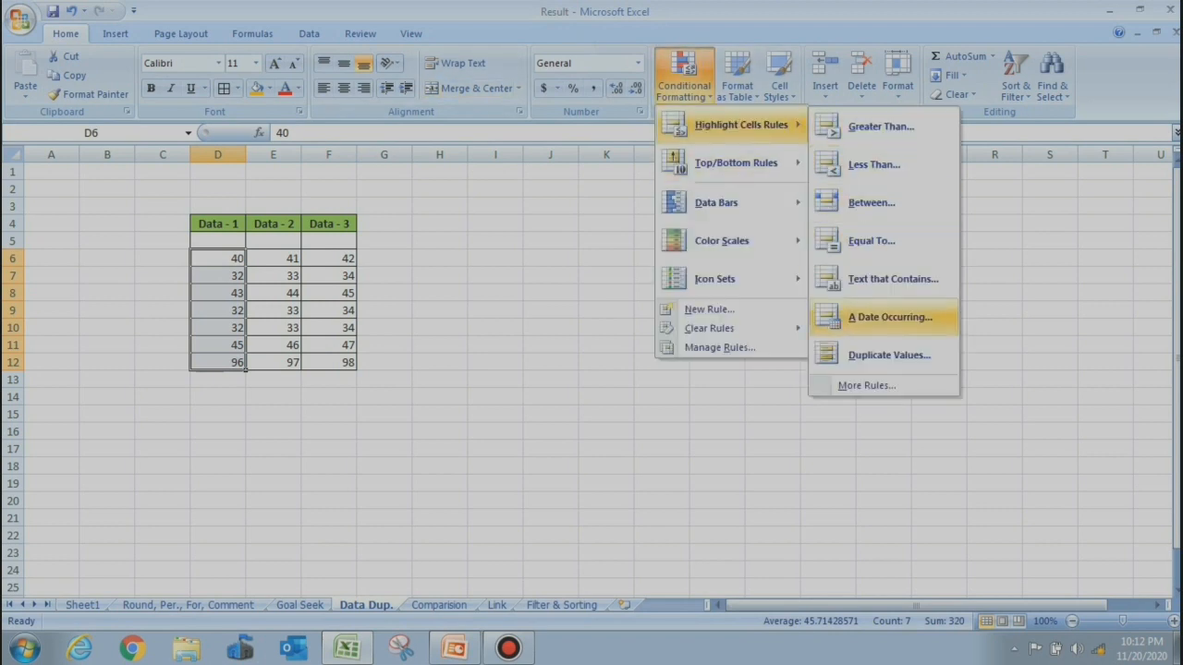
{"action": "left_click", "coordinate": [878, 356]}
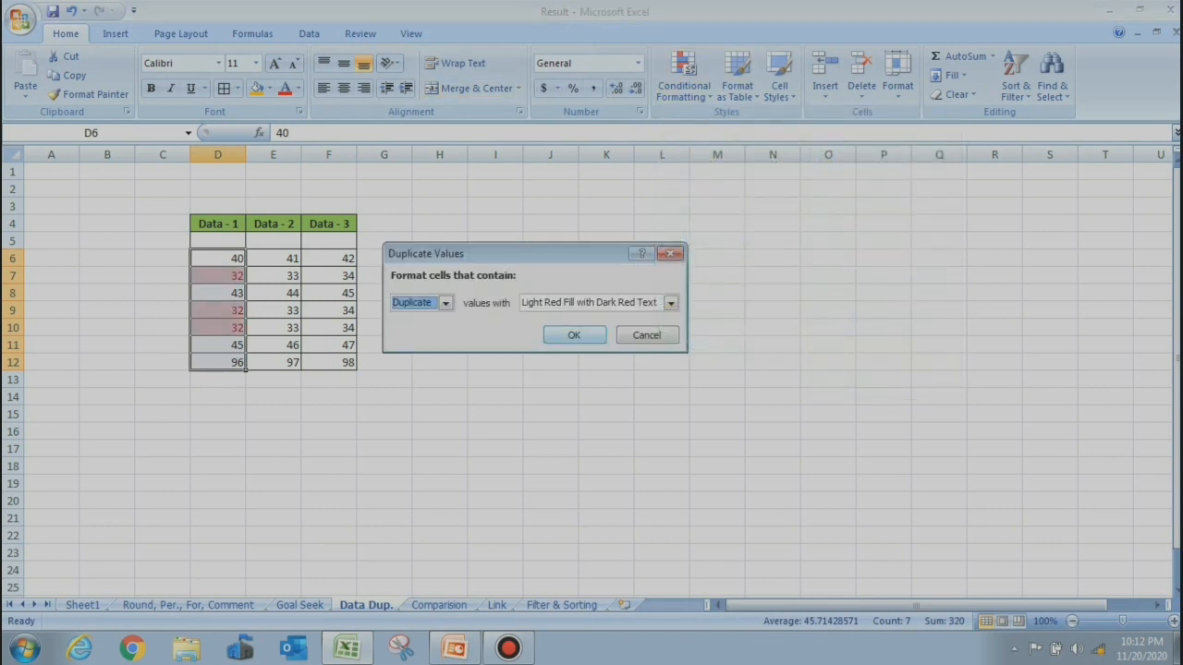
{"action": "key", "text": "Return"}
Apply the same light red duplicate highlighting to the Data - 2 column E6:E12
{"action": "left_click", "coordinate": [273, 293]}
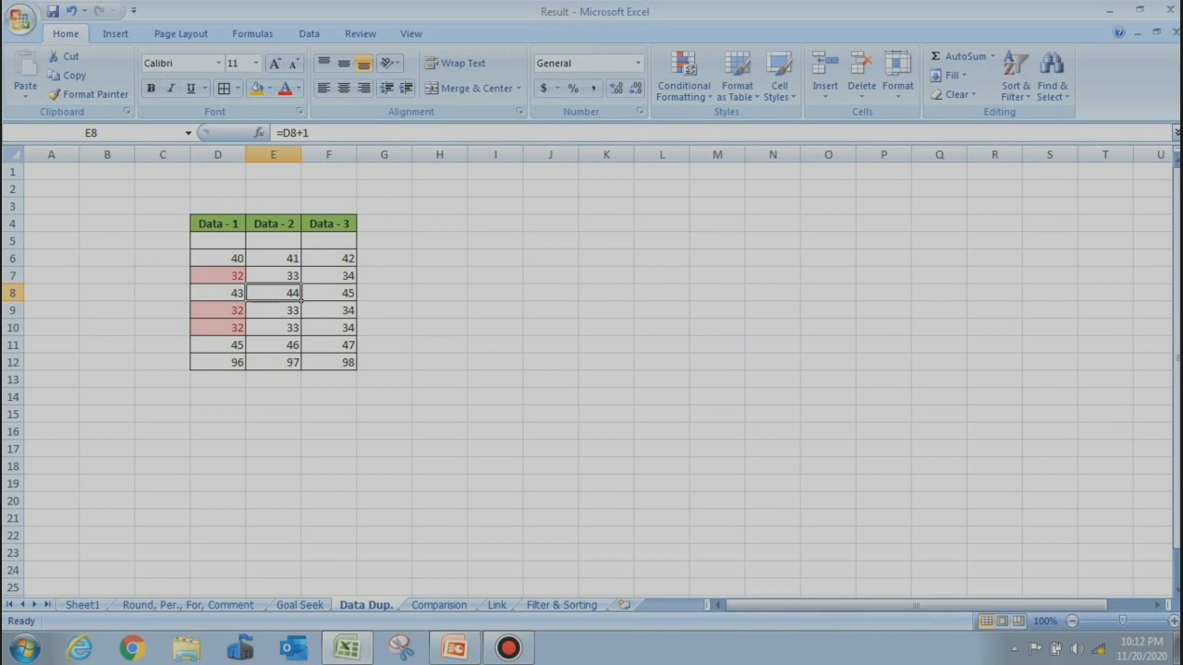
{"action": "left_click", "coordinate": [242, 330]}
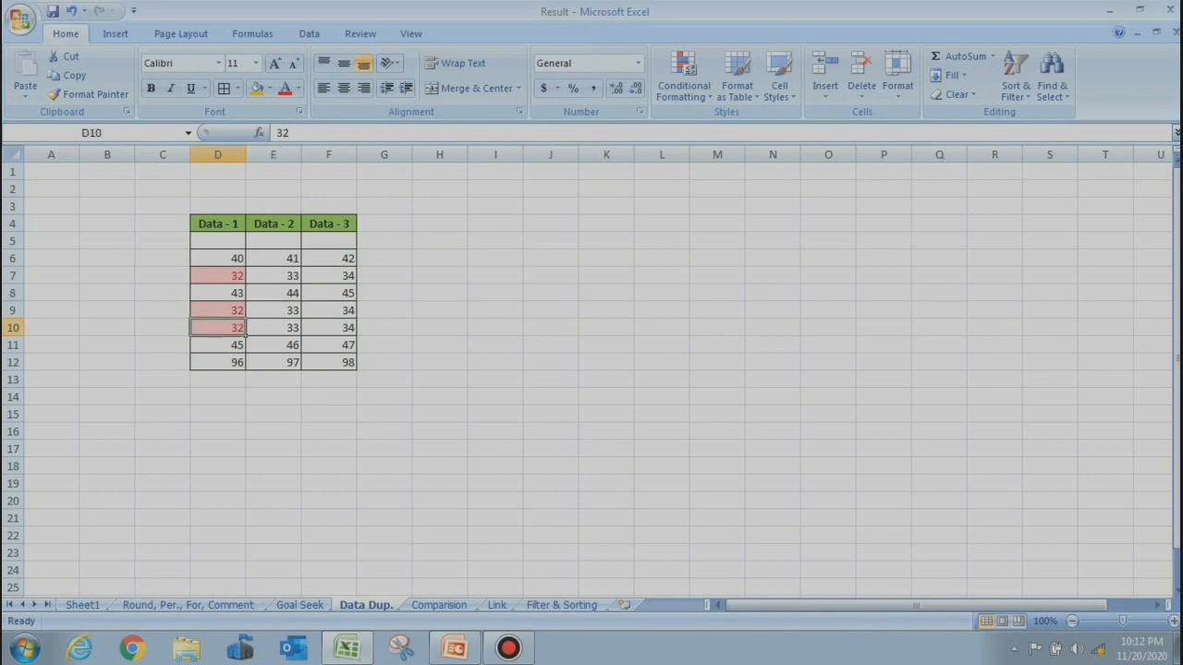
{"action": "left_click_drag", "start_coordinate": [272, 259], "coordinate": [277, 364]}
{"action": "left_click", "coordinate": [684, 76]}
{"action": "mouse_move", "coordinate": [739, 125]}
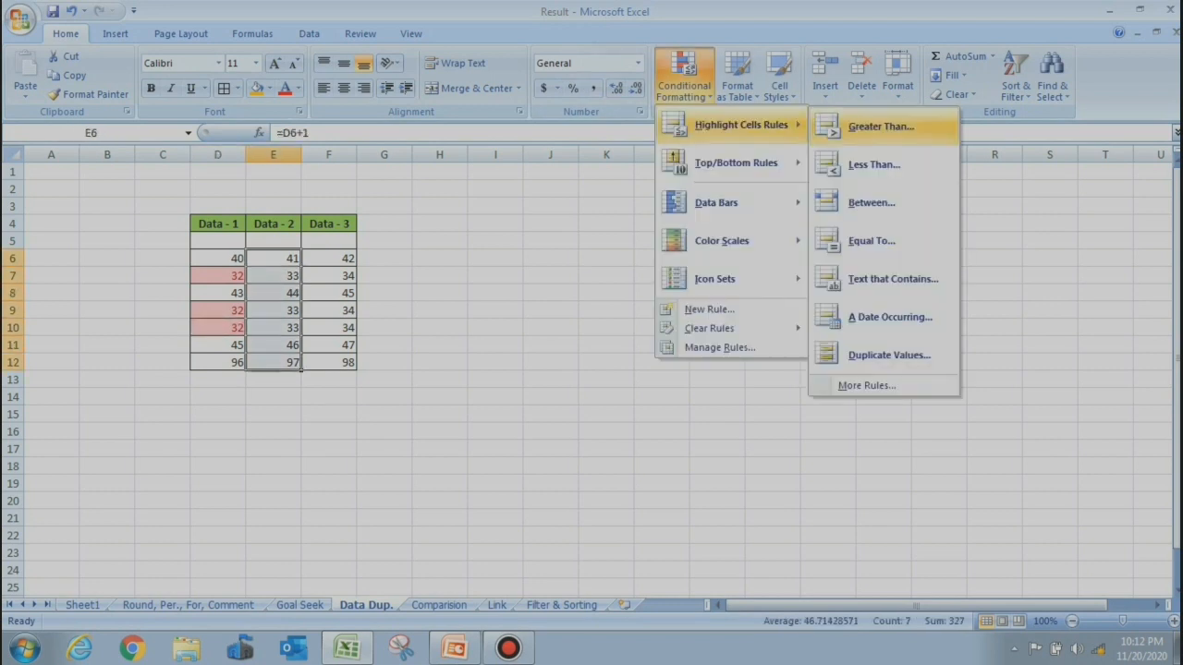
{"action": "left_click", "coordinate": [889, 355]}
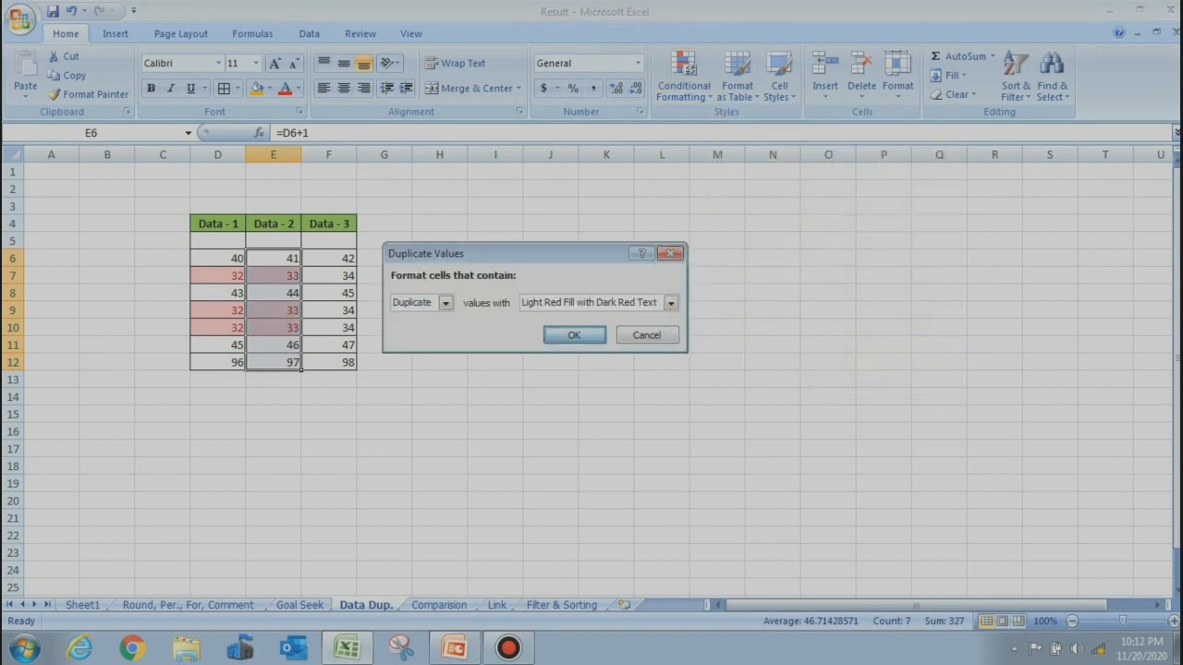
{"action": "left_click", "coordinate": [573, 335]}
Highlight duplicate values in the Data - 3 column F6:F12 in light red
{"action": "left_click", "coordinate": [329, 275]}
{"action": "left_click_drag", "start_coordinate": [329, 259], "coordinate": [329, 363]}
{"action": "left_click", "coordinate": [684, 76]}
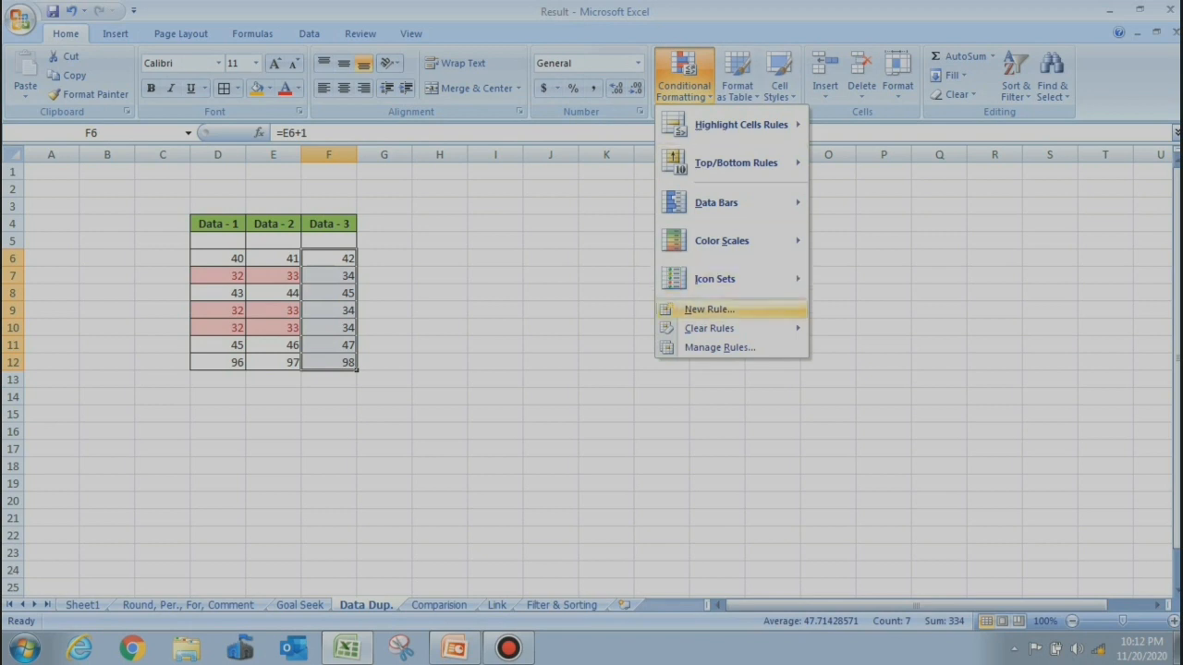
{"action": "mouse_move", "coordinate": [758, 124]}
{"action": "left_click", "coordinate": [887, 346]}
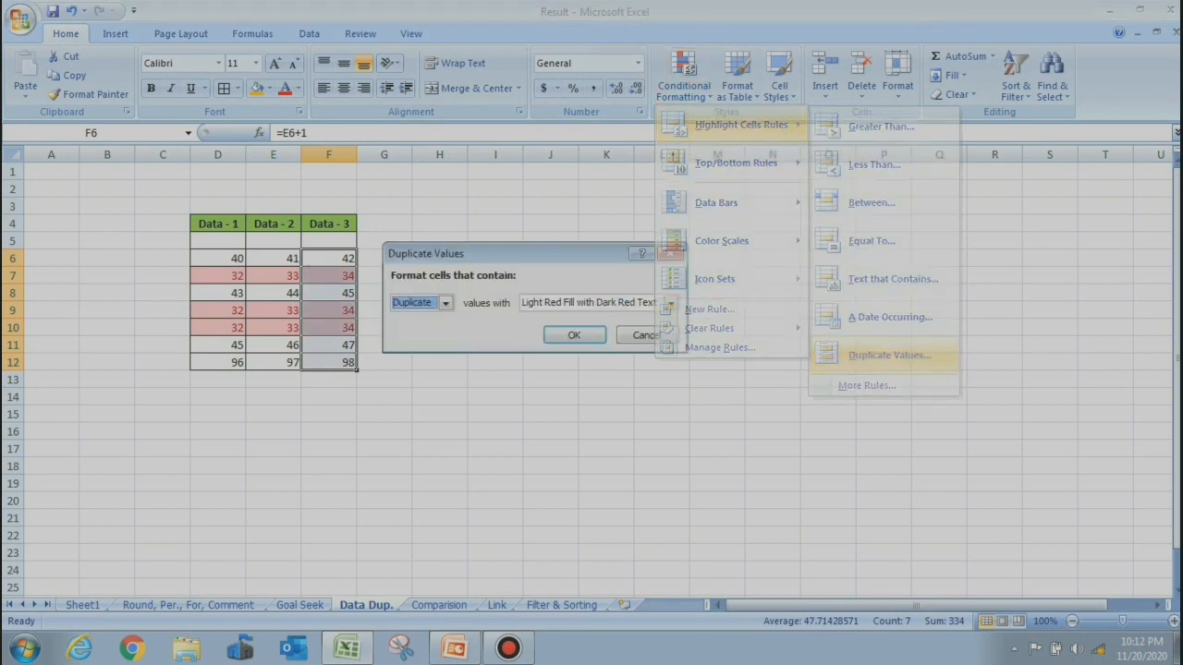
{"action": "key", "text": "Return"}
{"action": "left_click", "coordinate": [495, 328]}
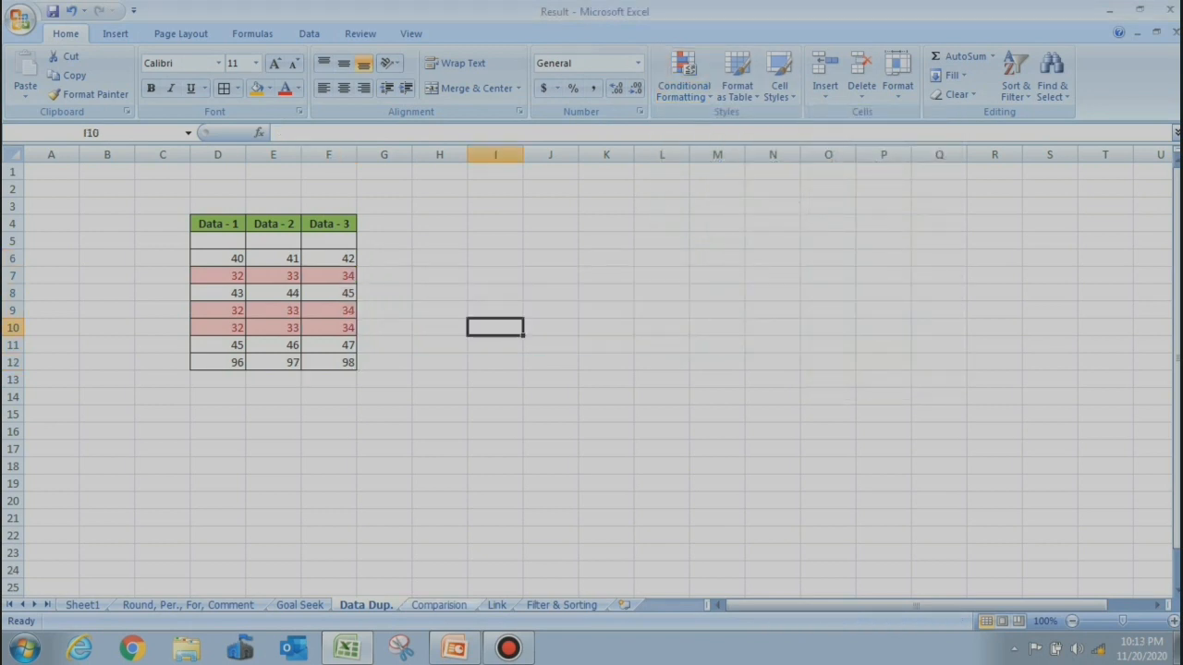
{"action": "left_click", "coordinate": [439, 606]}
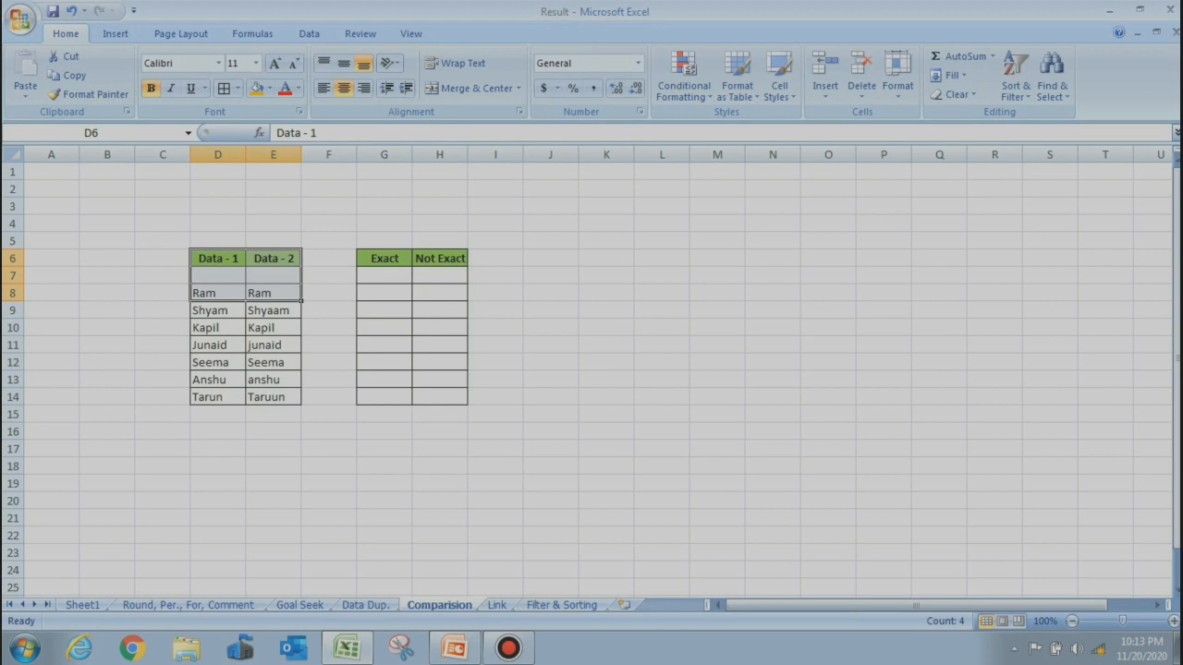
Clear the selection on the Comparision sheet by clicking an empty cell
{"action": "left_click", "coordinate": [607, 344]}
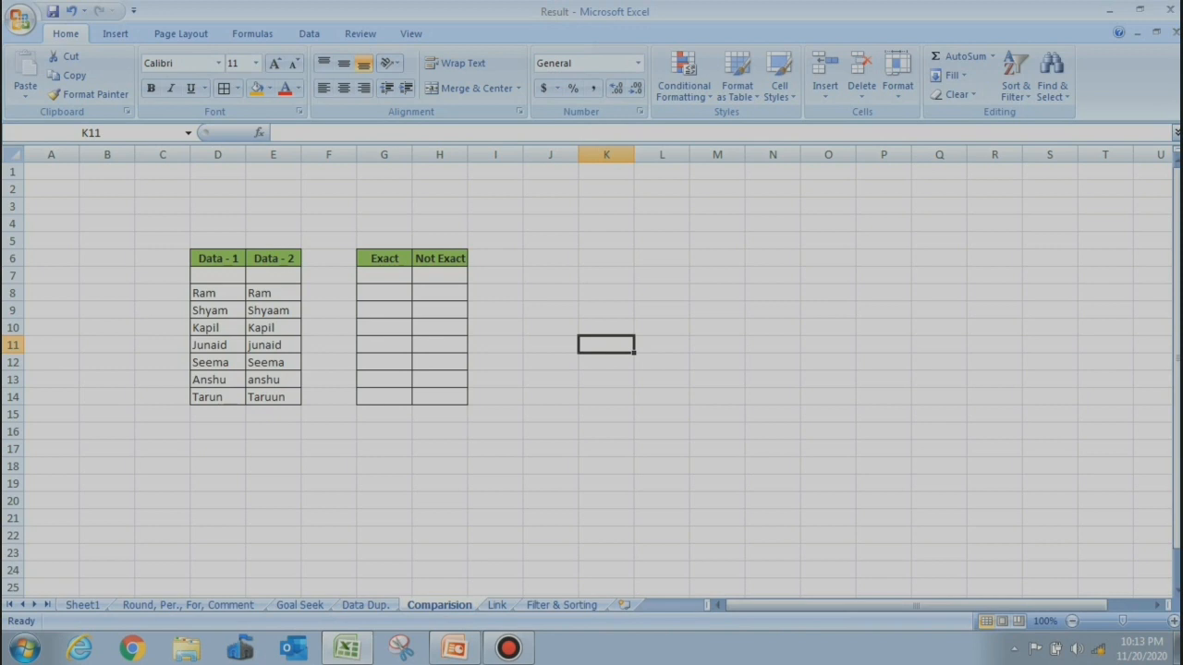
Enter =EXACT(D8,E8) in G8 and fill it down to G14
{"action": "left_click", "coordinate": [384, 293]}
{"action": "type", "text": "="}
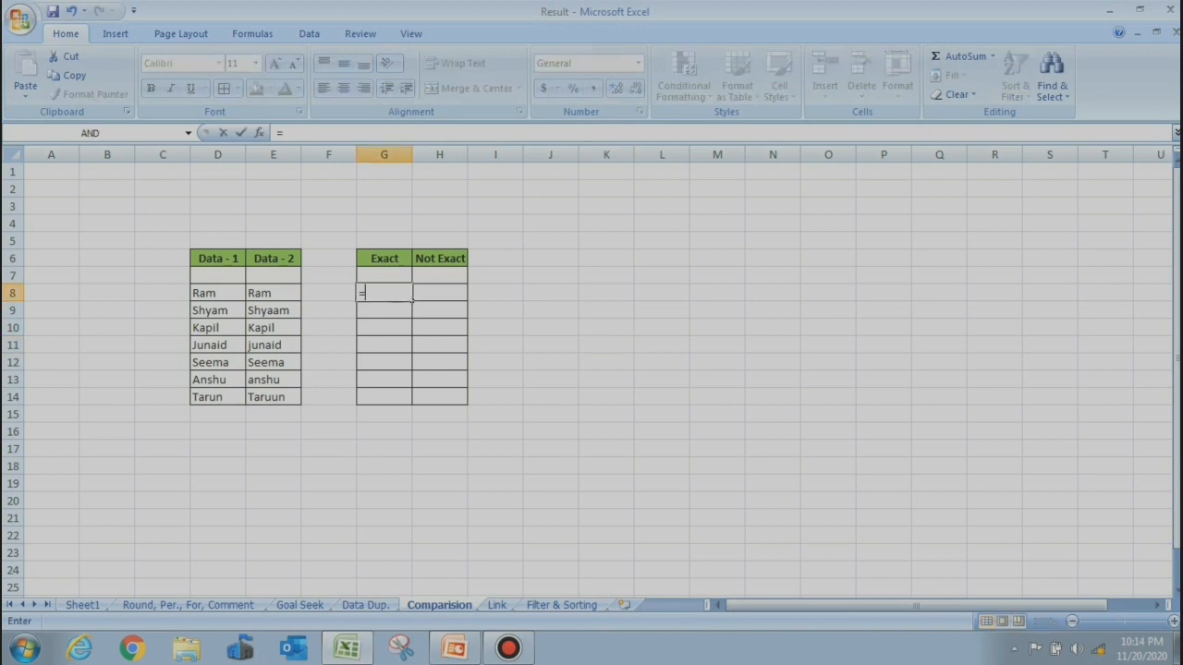
{"action": "type", "text": "EX"}
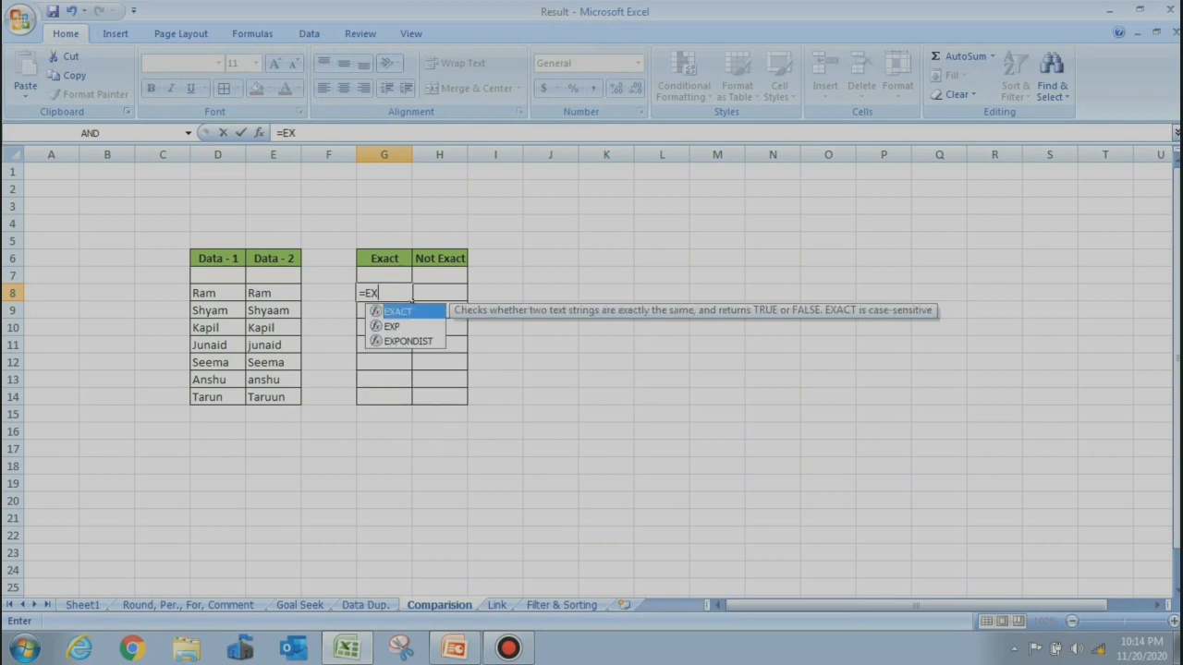
{"action": "key", "text": "Tab"}
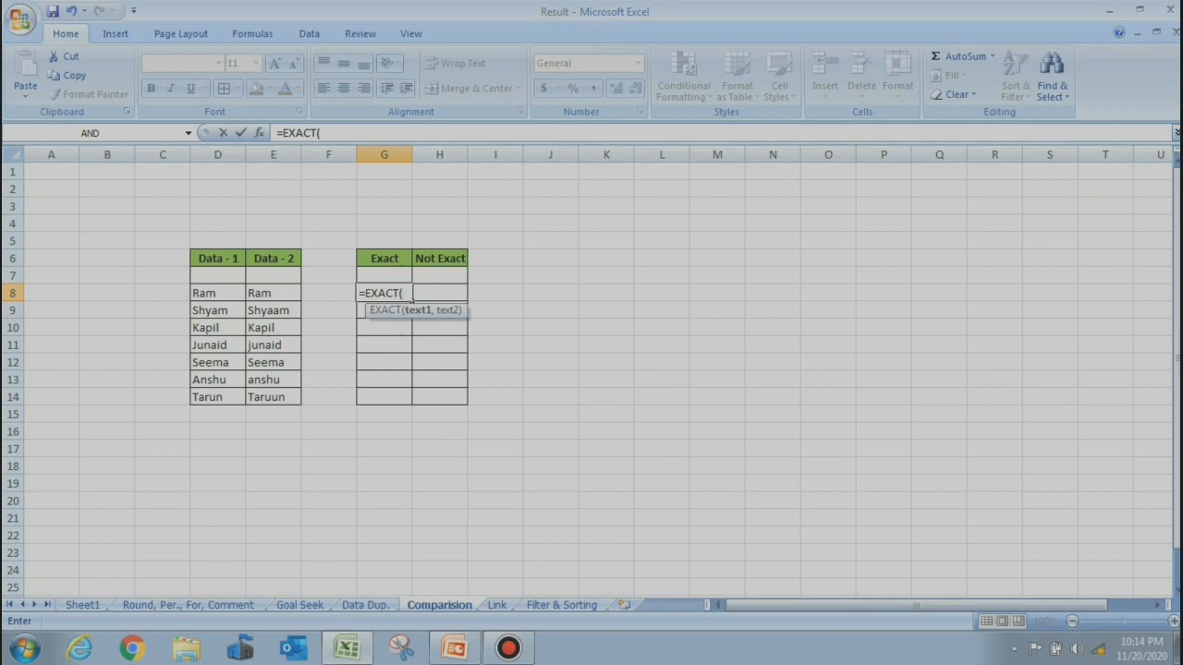
{"action": "key", "text": "Left"}
{"action": "key", "text": "Left"}
{"action": "key", "text": "Left"}
{"action": "type", "text": ","}
{"action": "key", "text": "Left"}
{"action": "key", "text": "Left"}
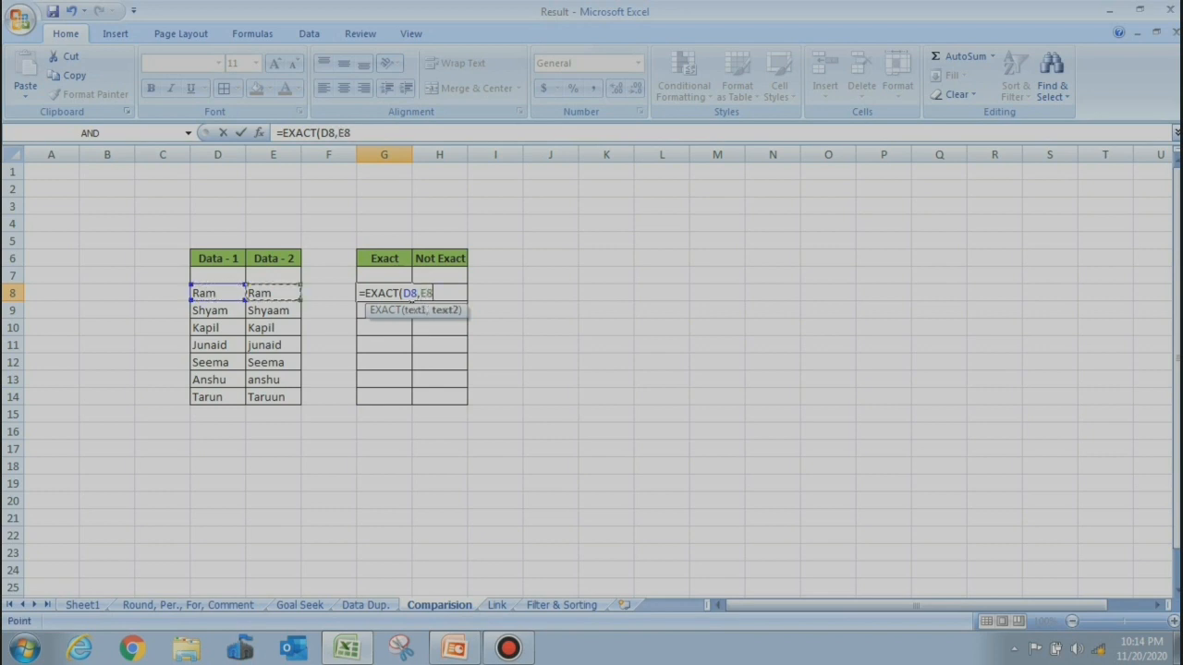
{"action": "key", "text": "Return"}
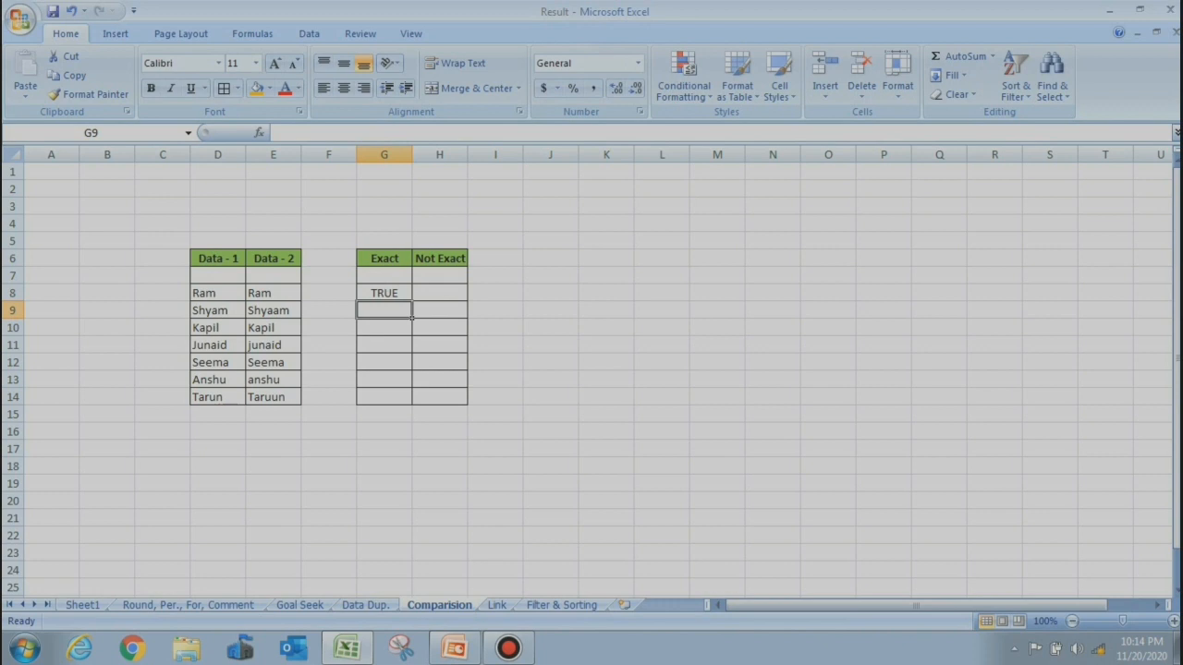
{"action": "key", "text": "Up"}
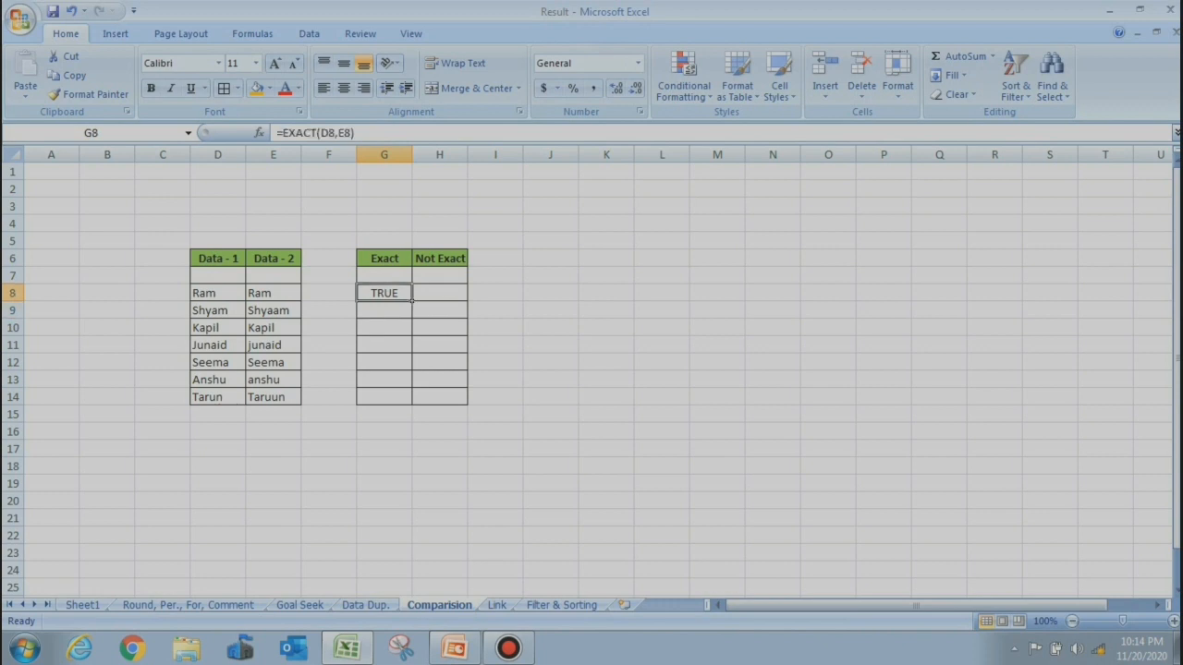
{"action": "left_click_drag", "start_coordinate": [412, 301], "coordinate": [412, 404]}
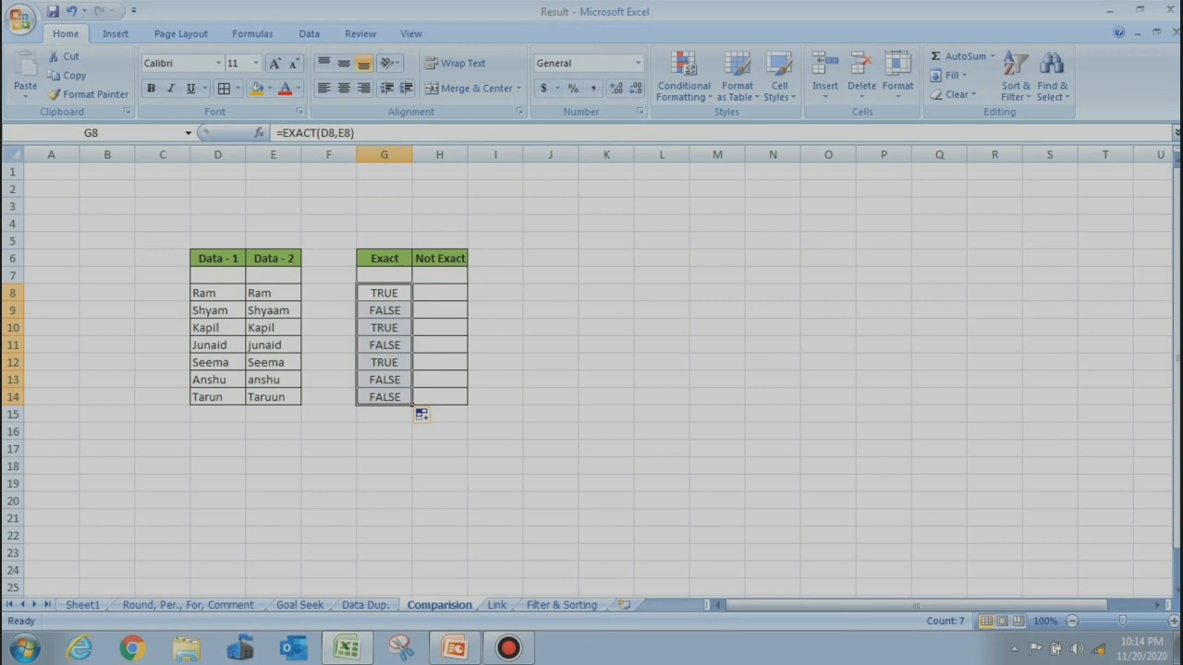
{"action": "left_click", "coordinate": [218, 310]}
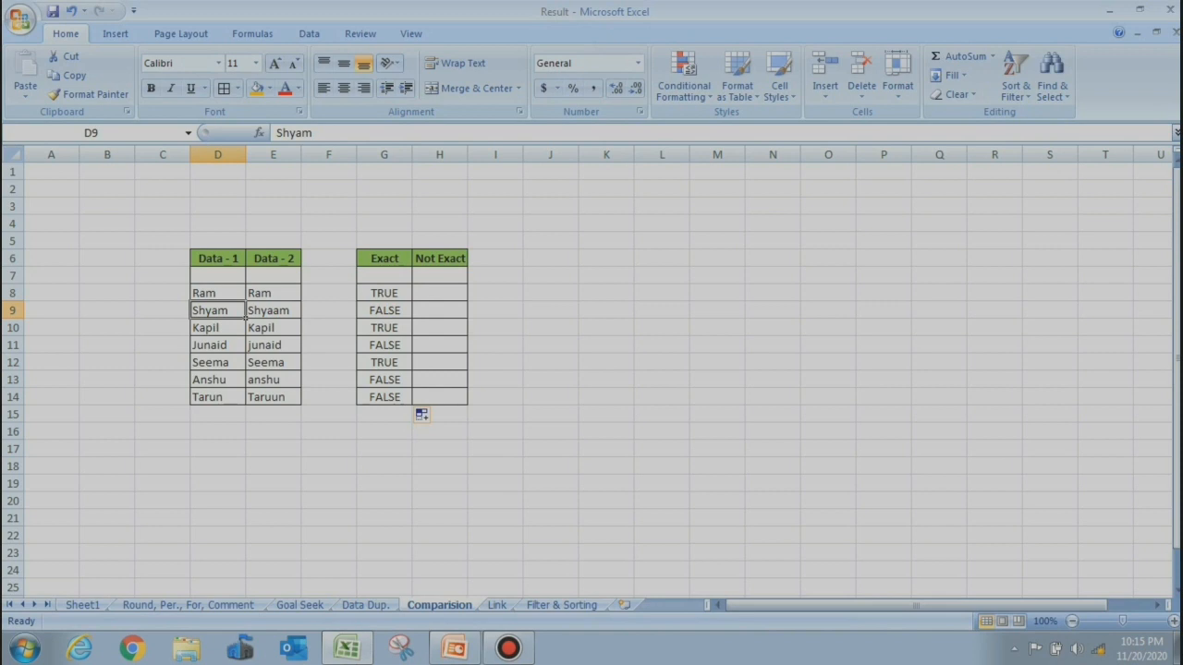
Enter =D8=E8 in H8, copy it down to H14, and go to the Link sheet
{"action": "left_click", "coordinate": [440, 293]}
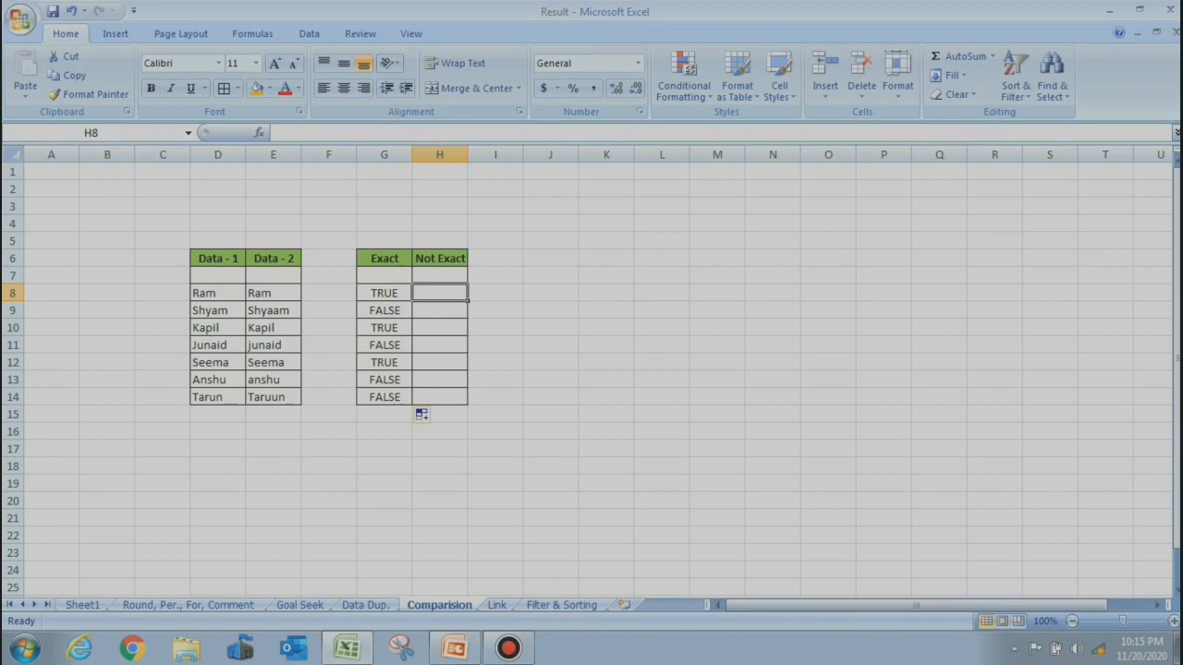
{"action": "type", "text": "="}
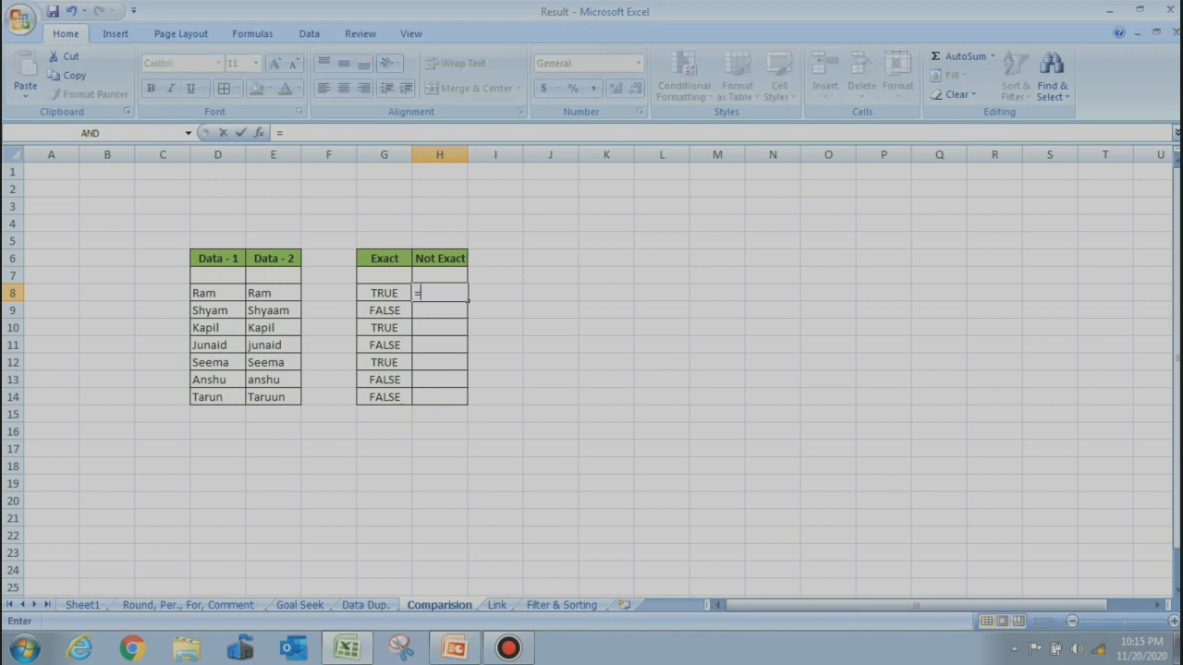
{"action": "left_click", "coordinate": [198, 292]}
{"action": "type", "text": "="}
{"action": "left_click", "coordinate": [265, 293]}
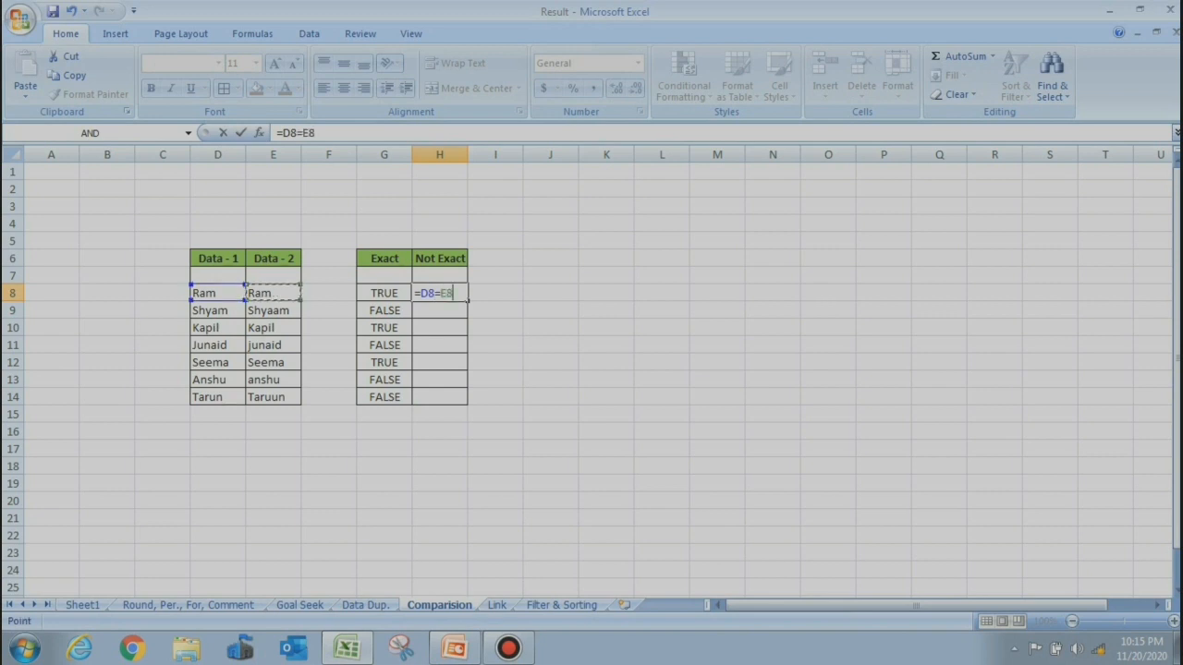
{"action": "key", "text": "Return"}
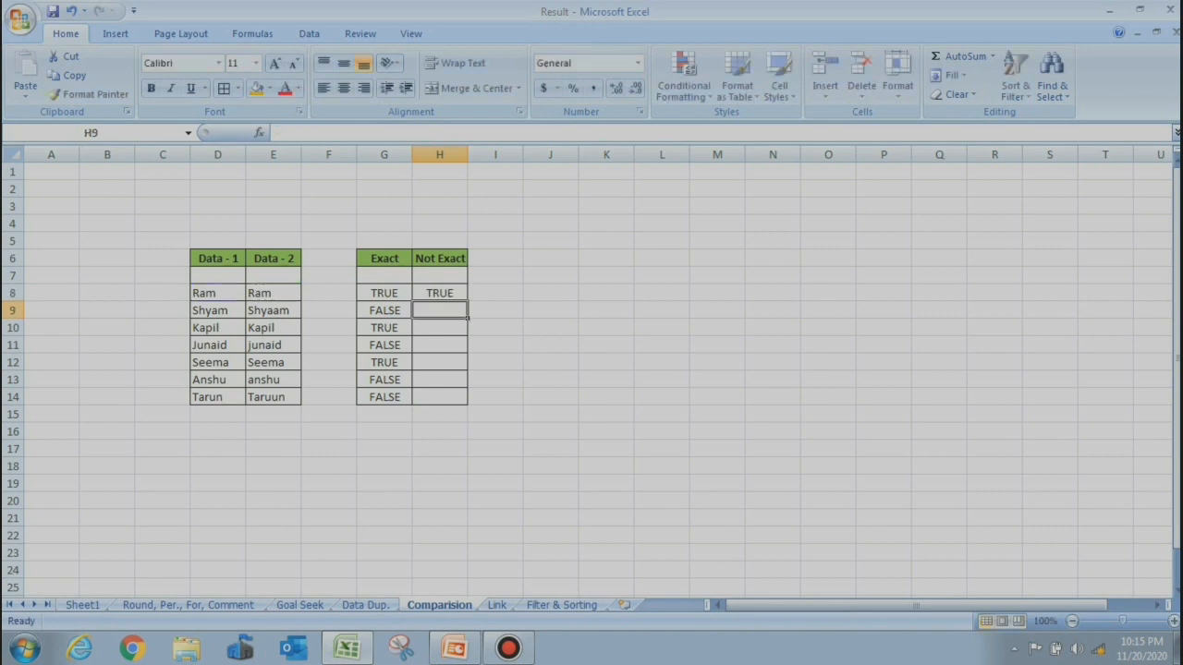
{"action": "key", "text": "Up"}
{"action": "left_click_drag", "start_coordinate": [469, 301], "coordinate": [469, 405]}
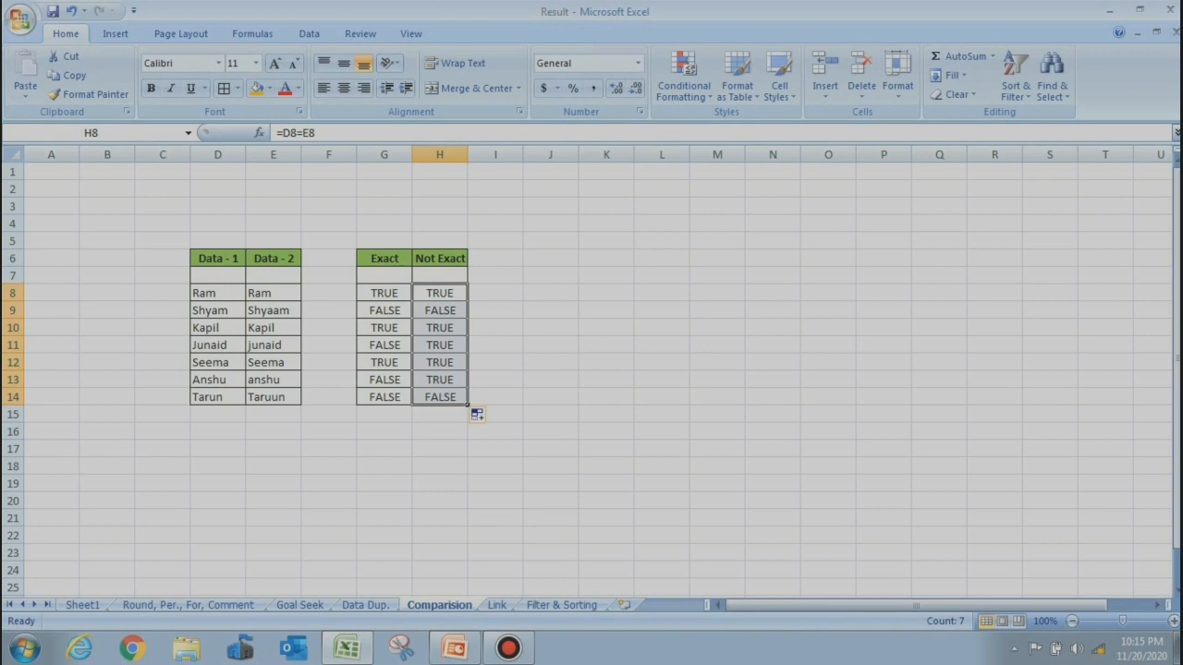
{"action": "left_click", "coordinate": [497, 606]}
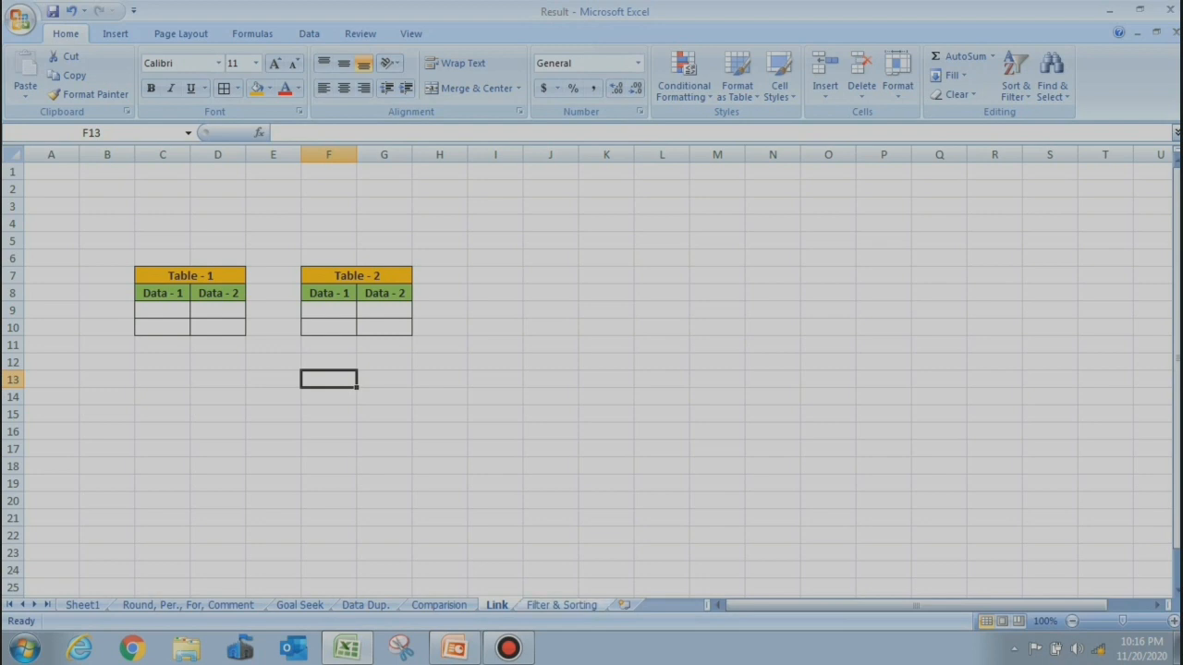
Browse through the workbook's sheets and come back to the Link sheet
{"action": "left_click", "coordinate": [562, 605]}
{"action": "left_click", "coordinate": [439, 606]}
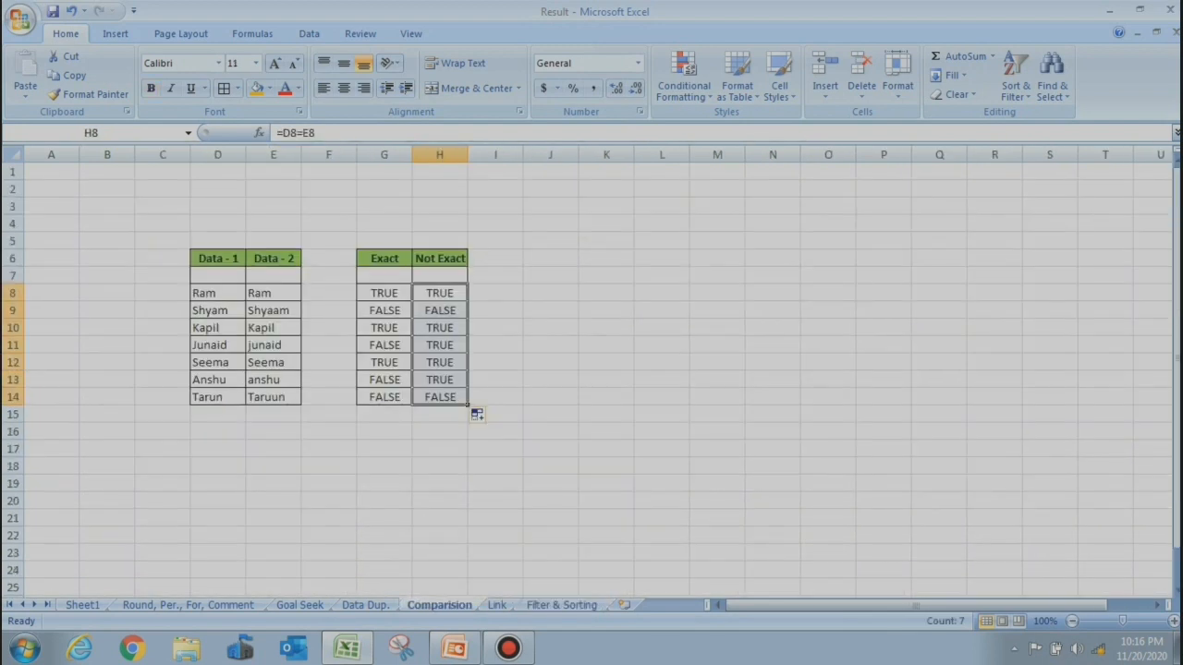
{"action": "left_click", "coordinate": [365, 605]}
{"action": "left_click", "coordinate": [300, 606]}
{"action": "left_click", "coordinate": [187, 605]}
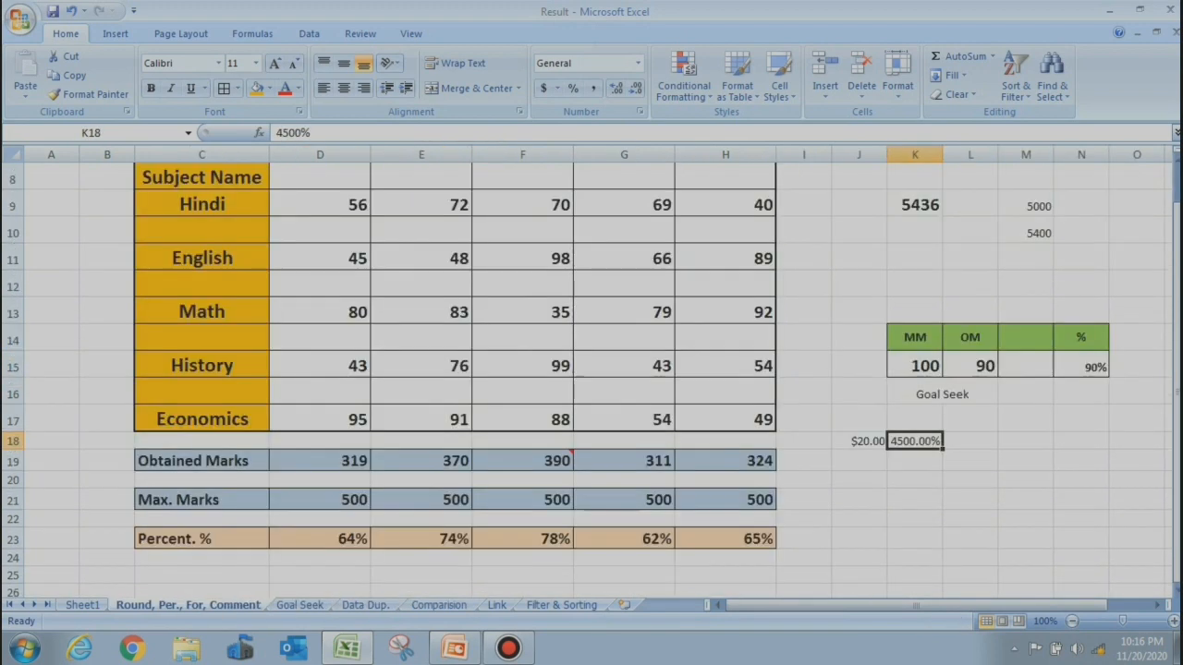
{"action": "left_click", "coordinate": [497, 605]}
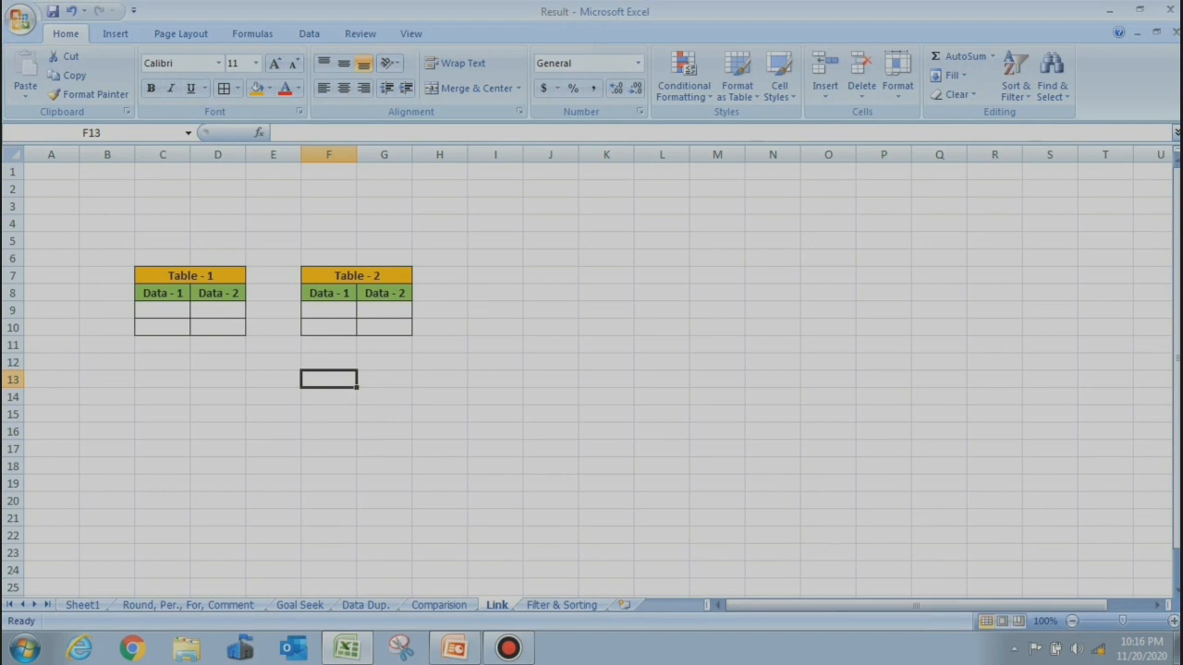
Enter Ram in C10 and Shyam in D10 of Table - 1
{"action": "left_click", "coordinate": [162, 327]}
{"action": "type", "text": "Ram"}
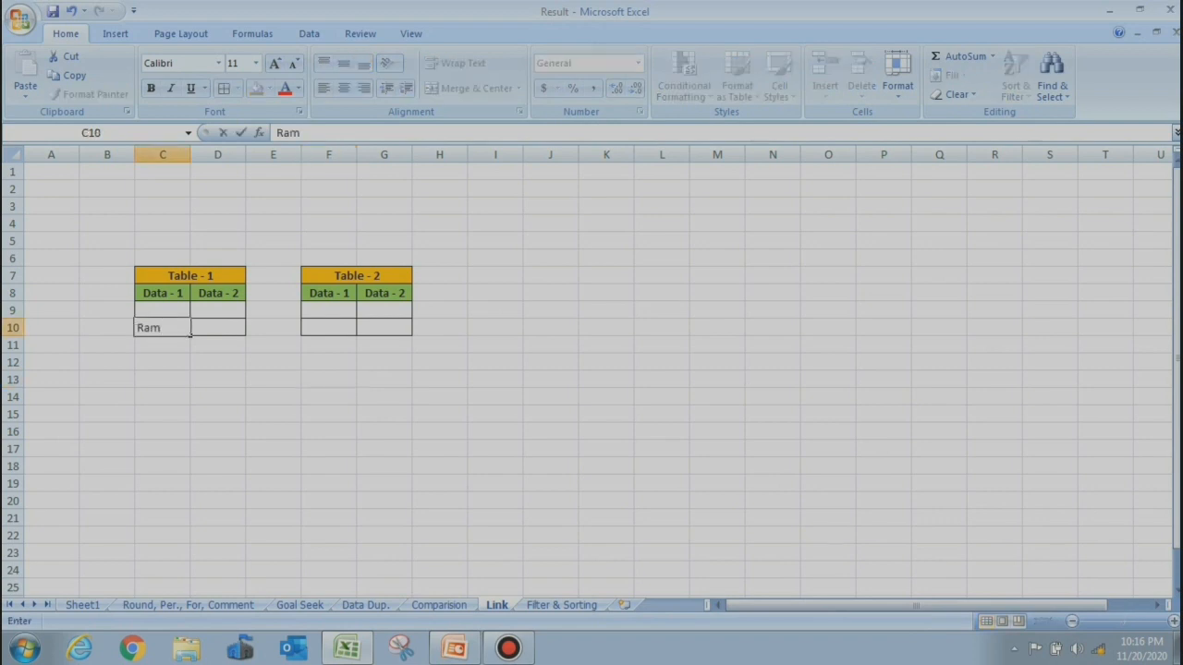
{"action": "key", "text": "Tab"}
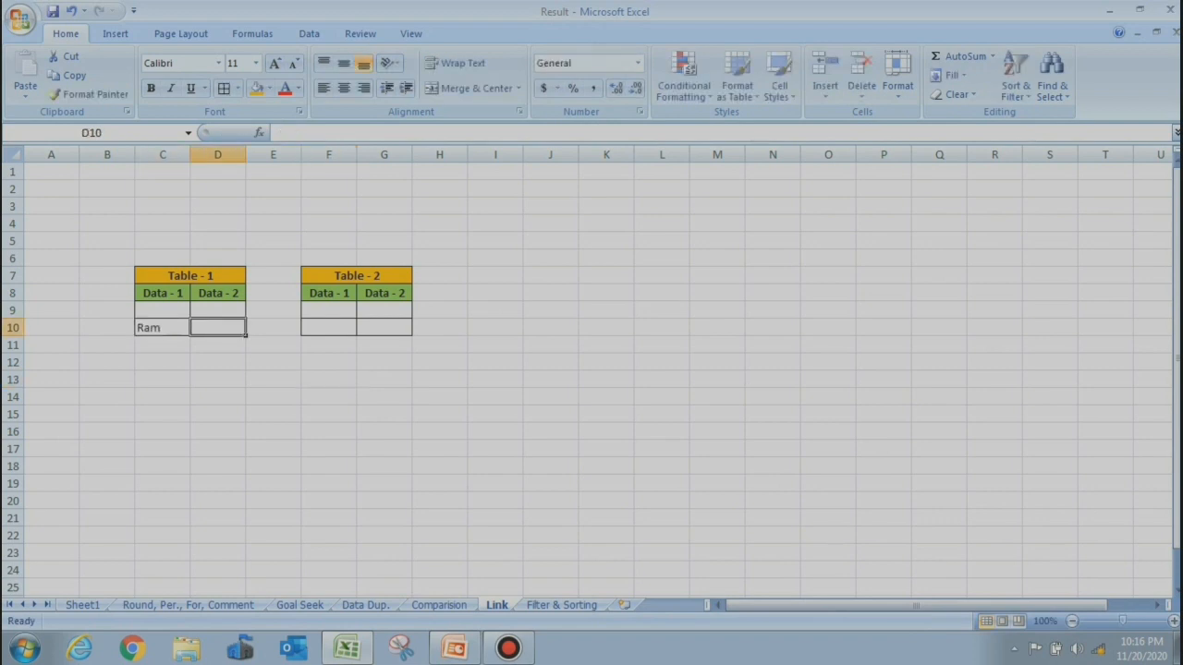
{"action": "type", "text": "S"}
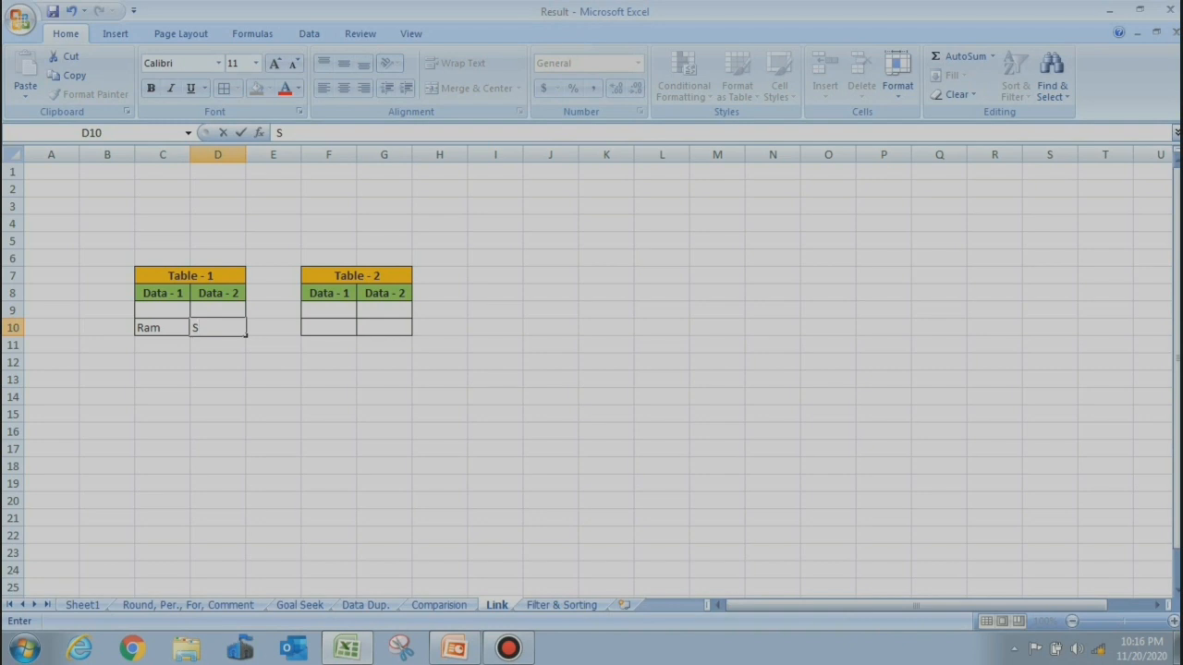
{"action": "type", "text": "hyam"}
{"action": "left_click", "coordinate": [328, 328]}
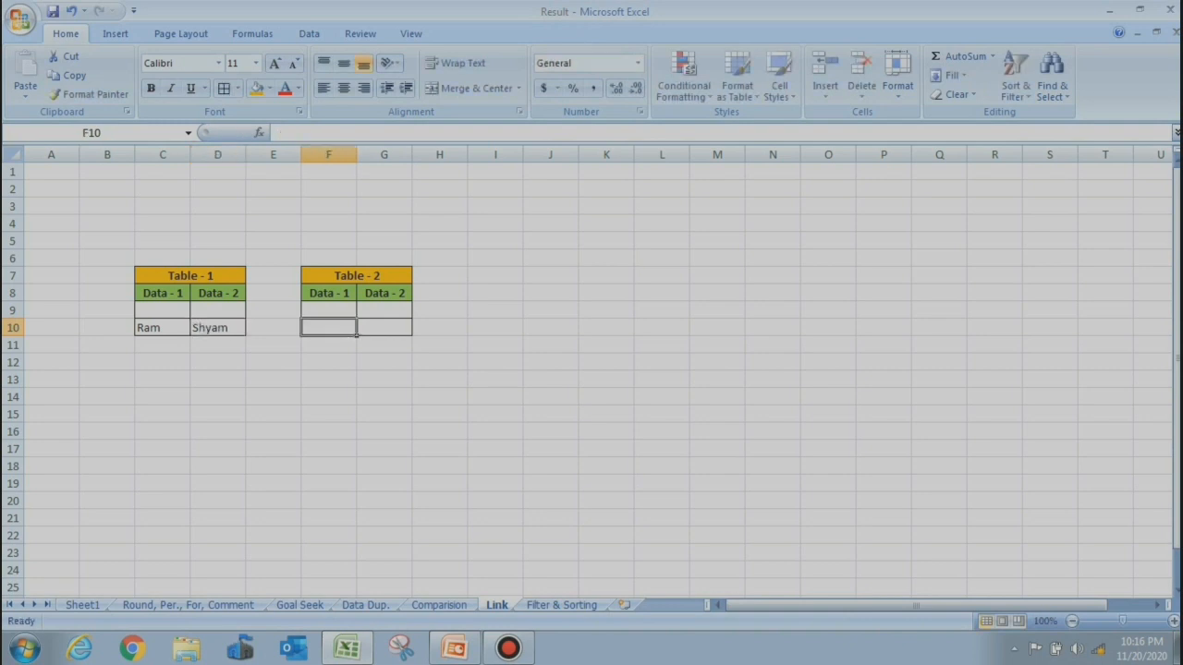
{"action": "type", "text": "="}
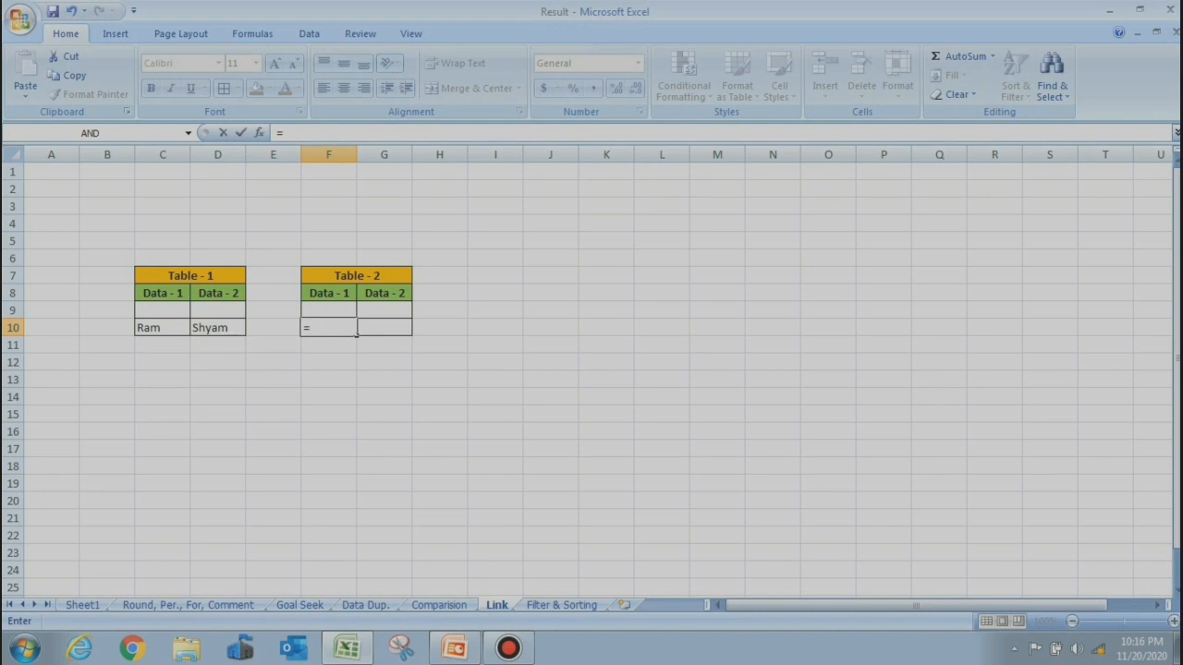
Link F10 to D10 and G10 to C10 with =D10 and =C10
{"action": "left_click", "coordinate": [218, 328]}
{"action": "key", "text": "Return"}
{"action": "left_click", "coordinate": [385, 328]}
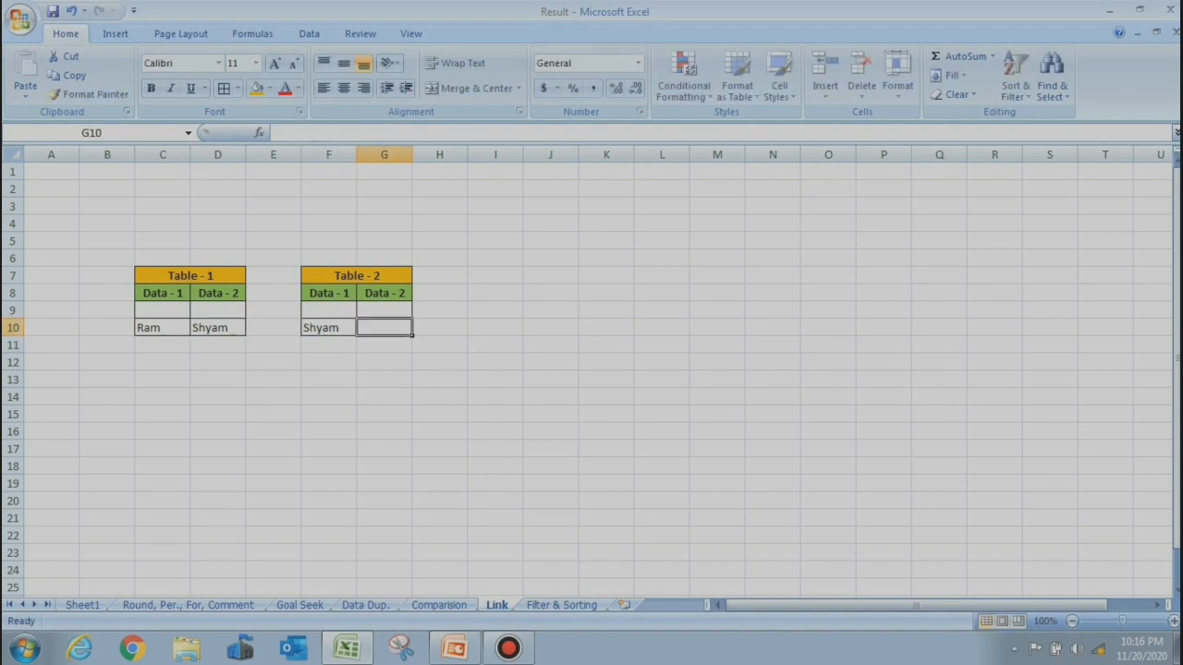
{"action": "type", "text": "="}
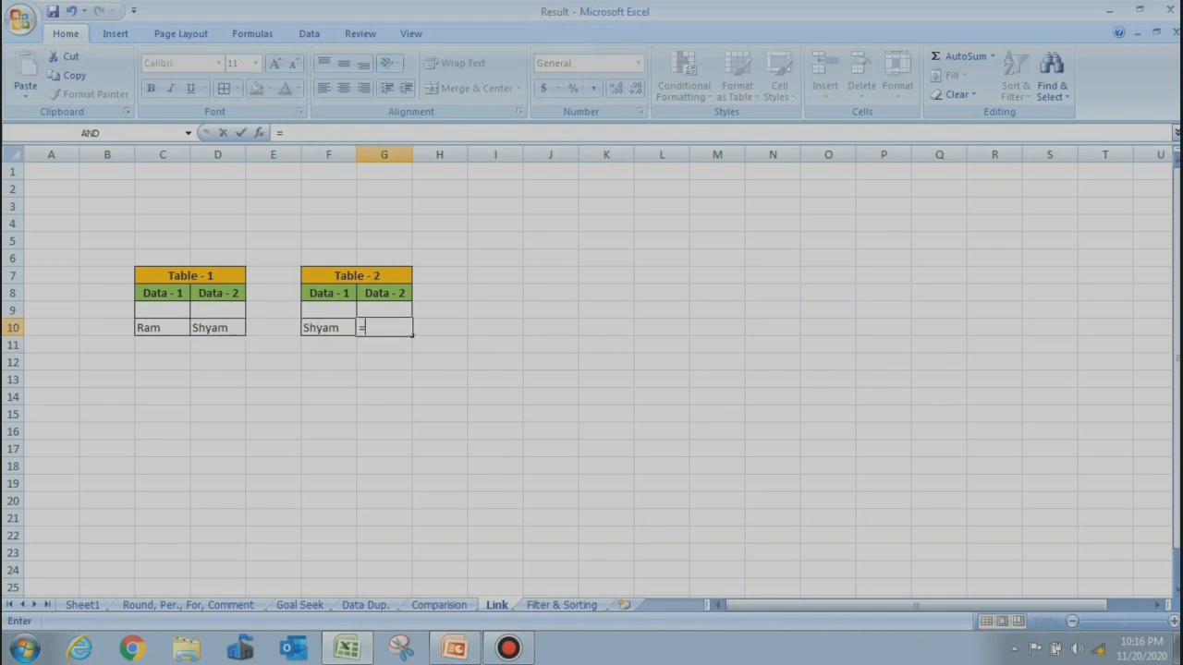
{"action": "left_click", "coordinate": [162, 328]}
{"action": "key", "text": "Return"}
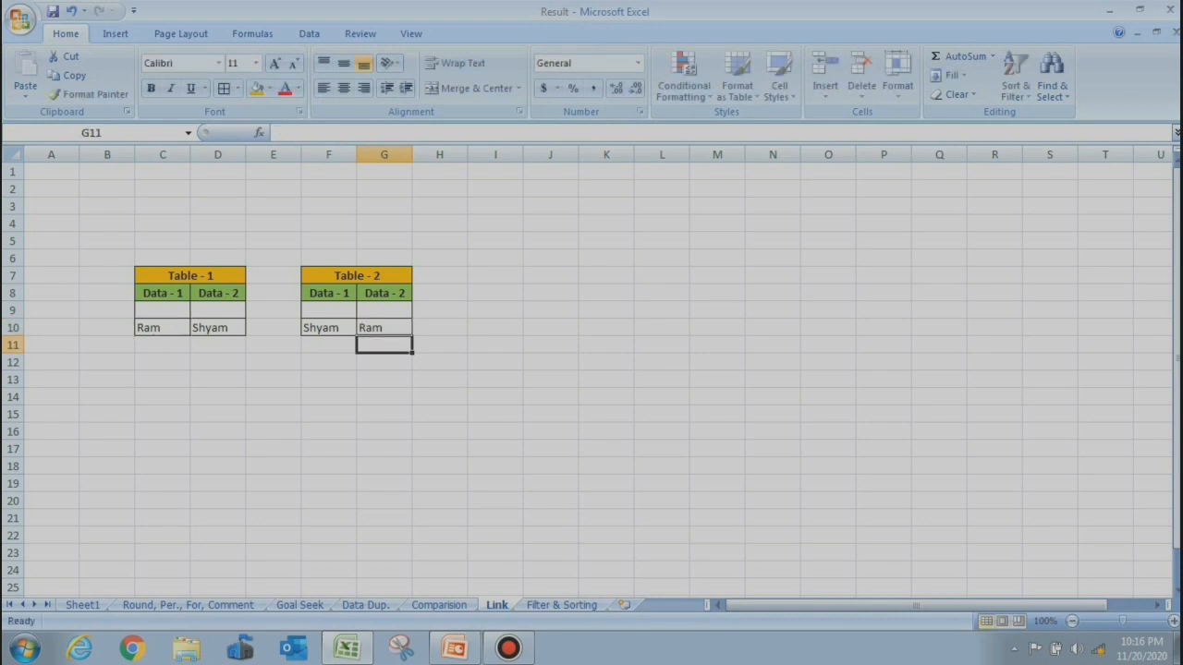
Rename Table - 1's entries to Tarun in C10 and Kapil in D10
{"action": "left_click", "coordinate": [163, 328]}
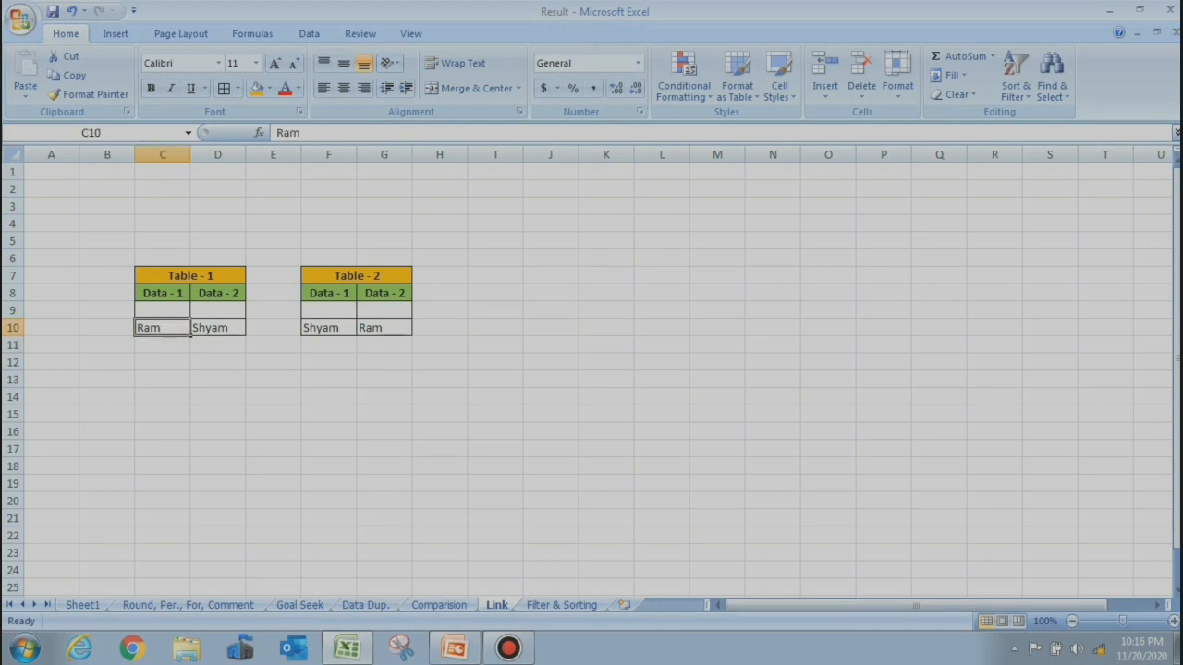
{"action": "type", "text": "Tar"}
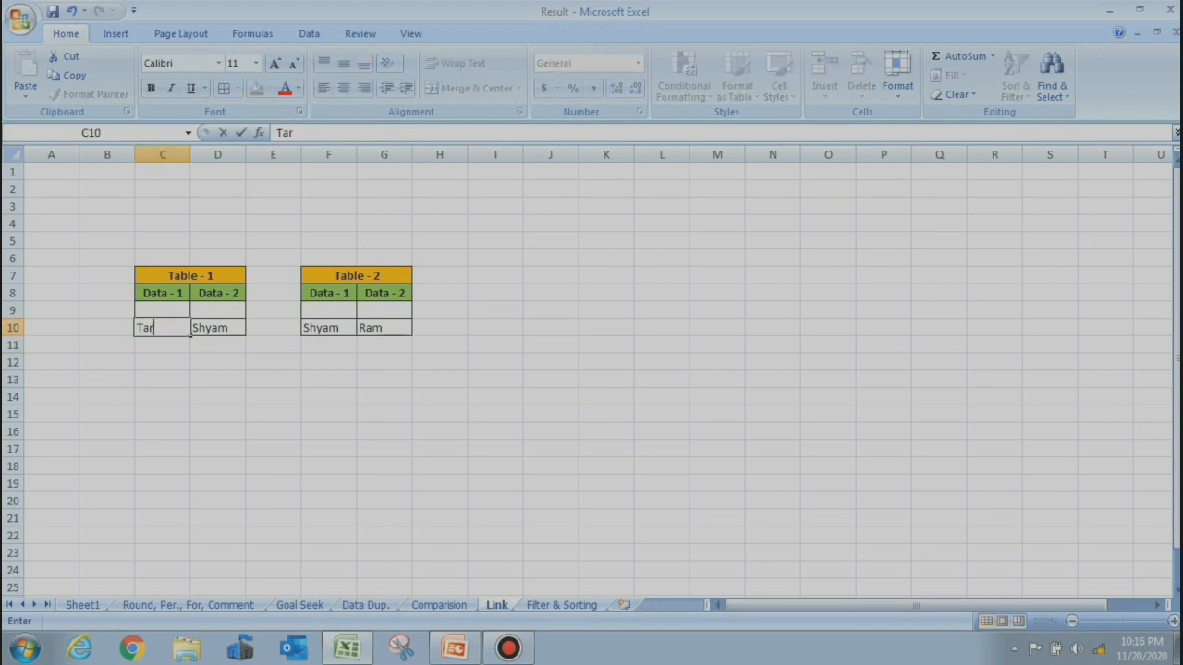
{"action": "type", "text": "un"}
{"action": "key", "text": "Return"}
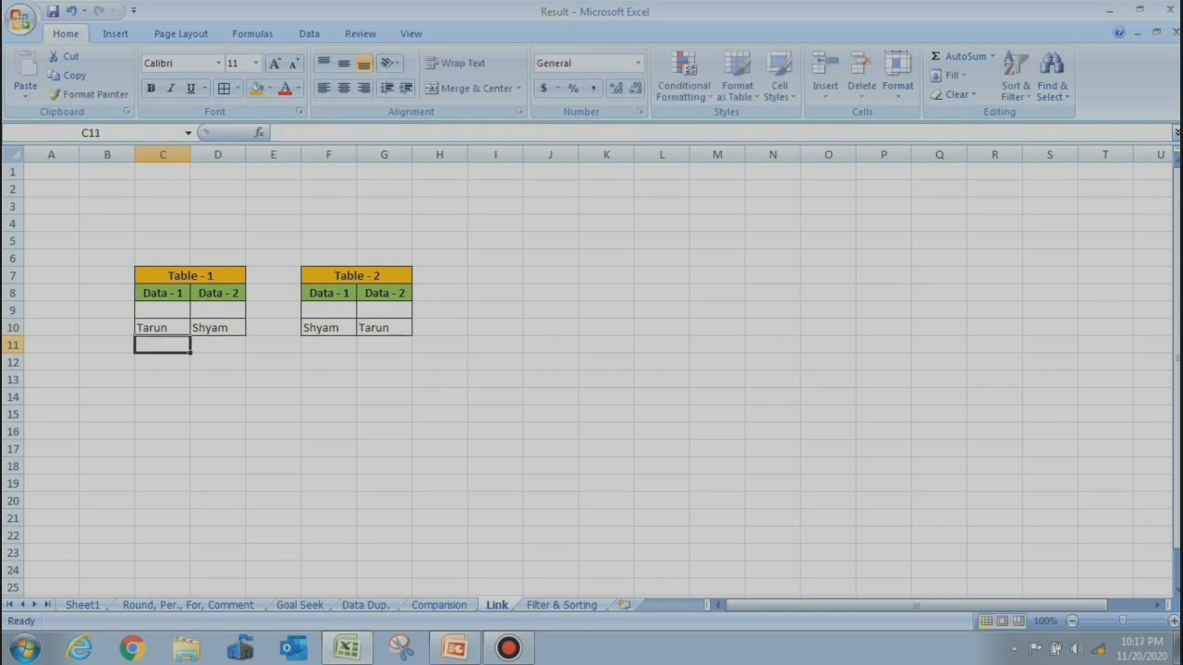
{"action": "left_click", "coordinate": [218, 328]}
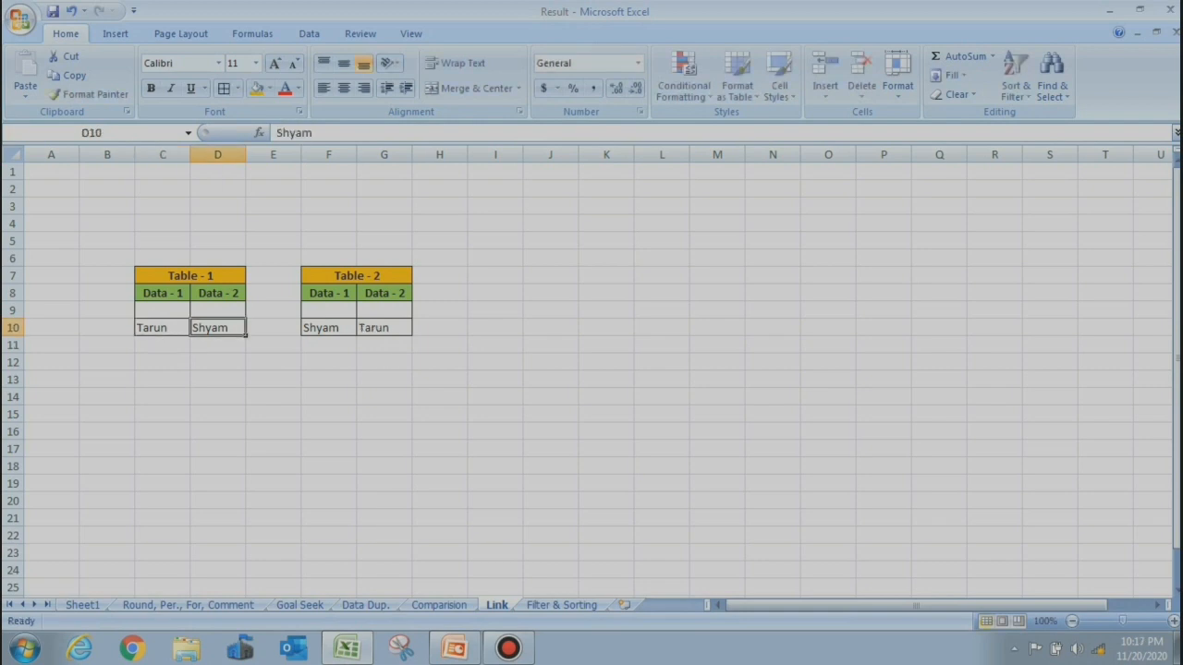
{"action": "type", "text": "Kapil"}
{"action": "key", "text": "Return"}
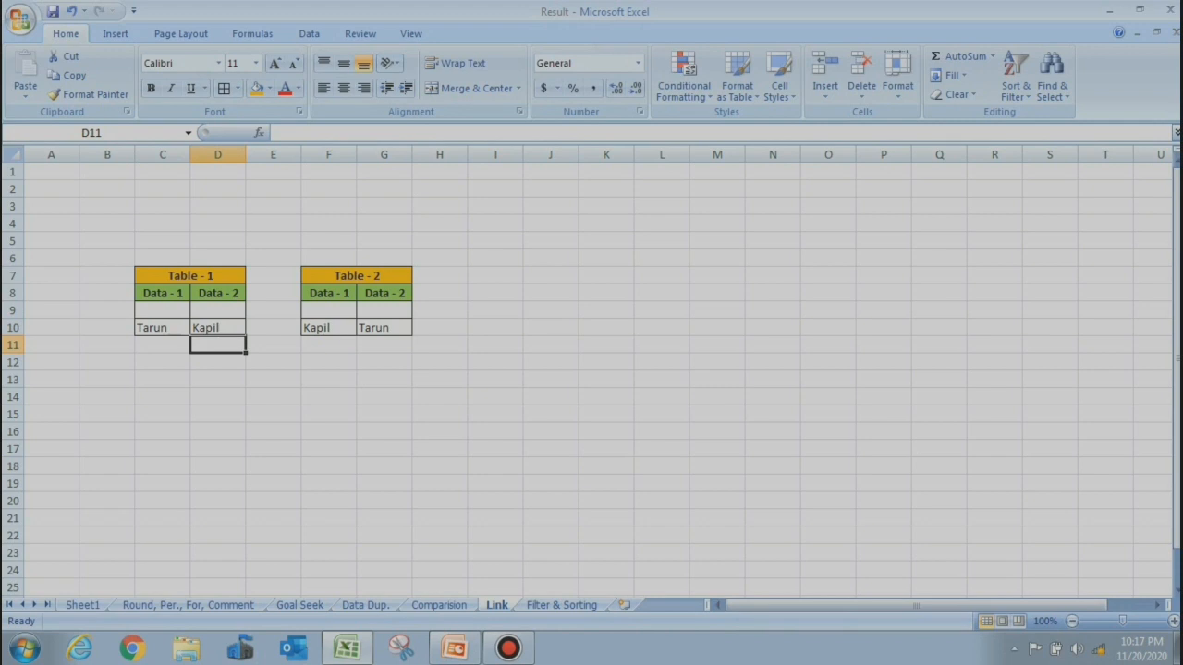
{"action": "left_click", "coordinate": [329, 328]}
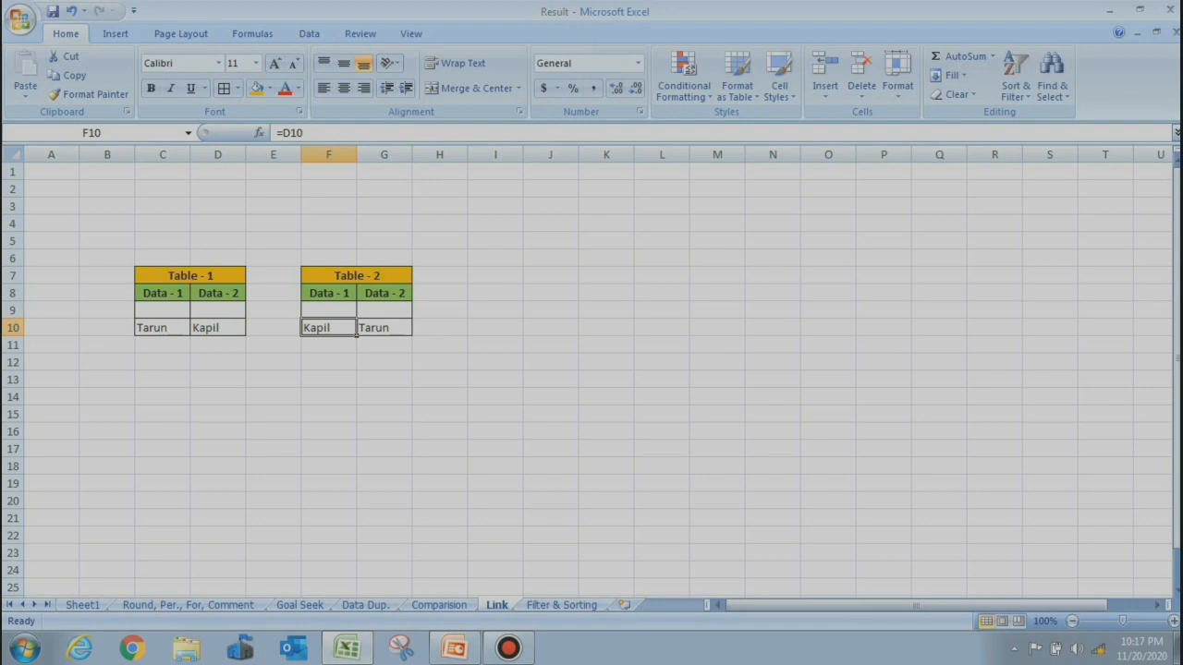
{"action": "type", "text": "="}
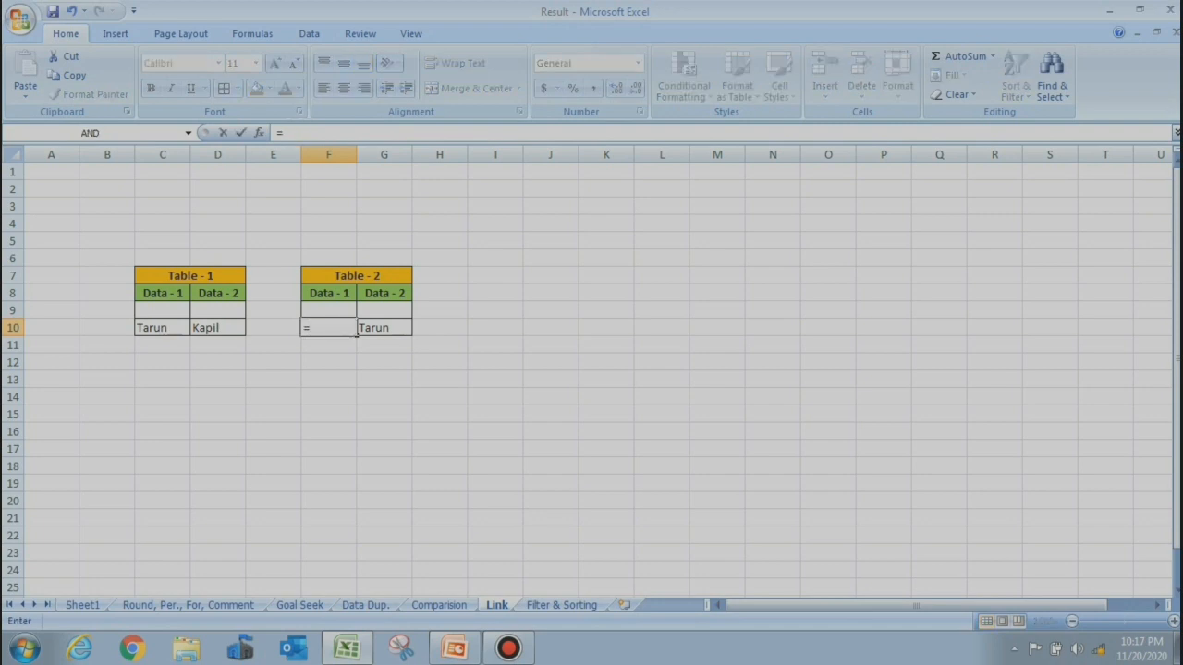
Link Link-sheet cell F10 to Comparision!D11, then change D11 on Comparision to 23
{"action": "left_click", "coordinate": [439, 605]}
{"action": "left_click", "coordinate": [219, 346]}
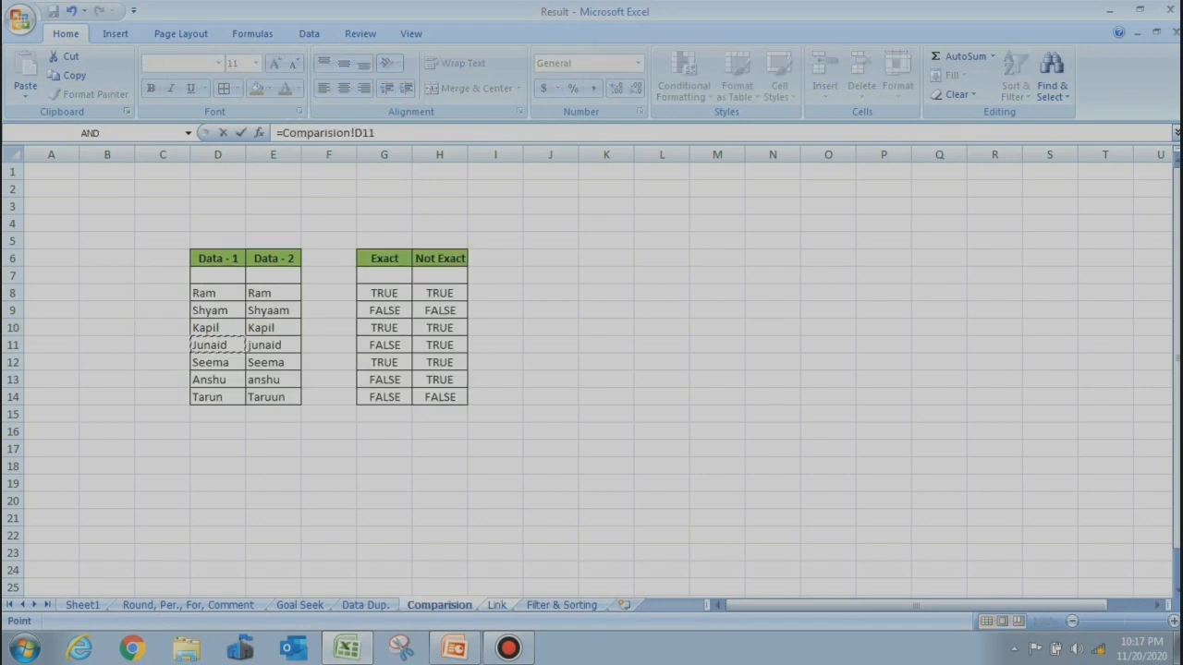
{"action": "key", "text": "Return"}
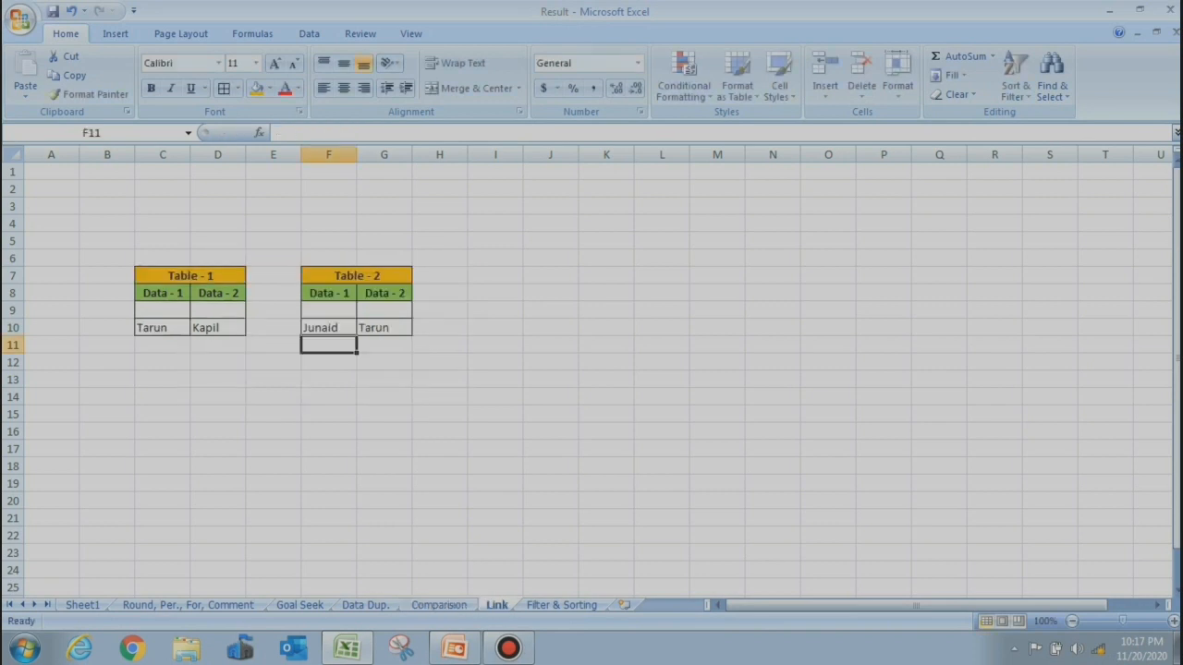
{"action": "left_click", "coordinate": [329, 328]}
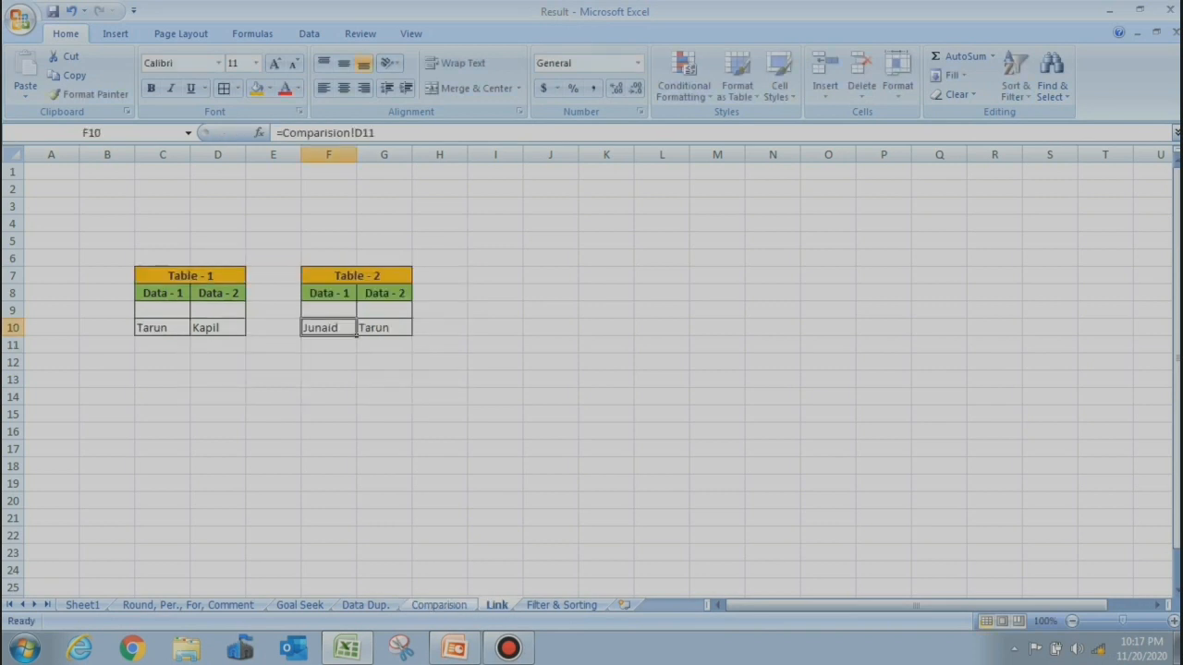
{"action": "left_click", "coordinate": [439, 605]}
{"action": "left_click", "coordinate": [242, 346]}
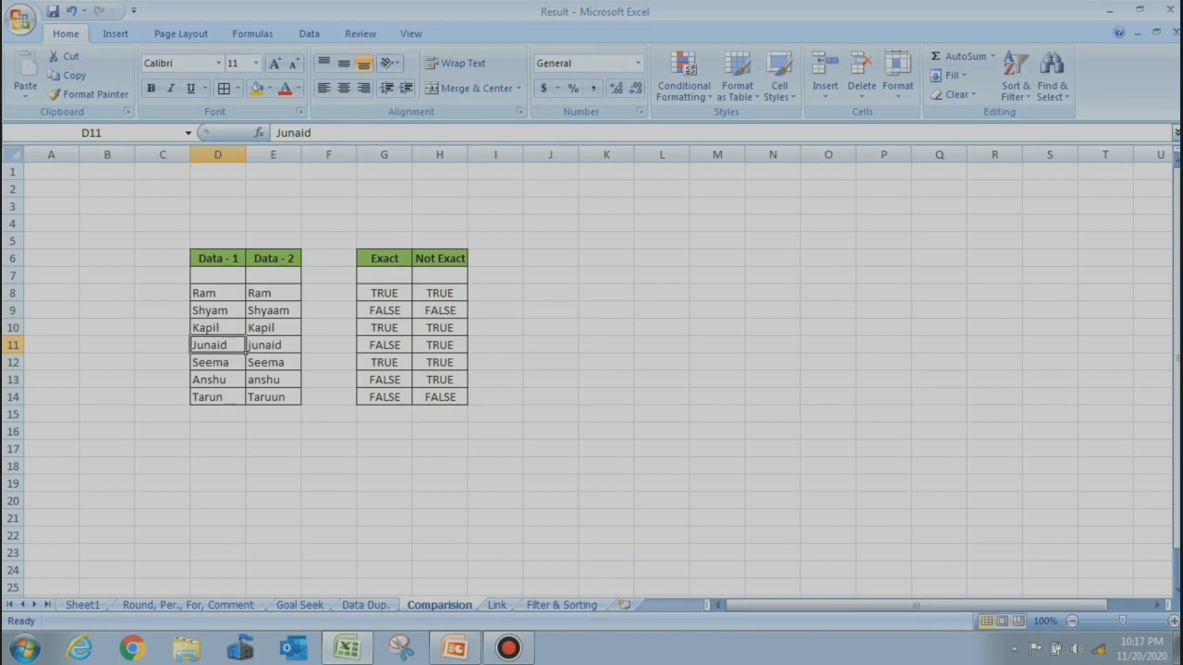
{"action": "type", "text": "23"}
{"action": "key", "text": "Return"}
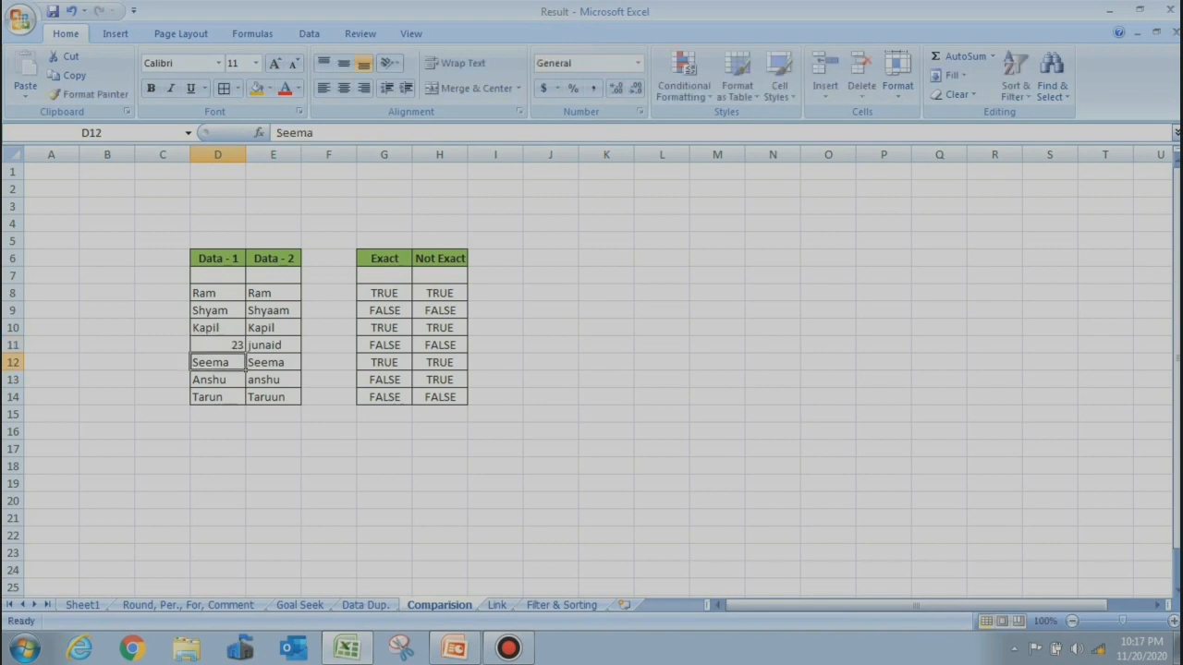
Set Link-sheet cell G10 to the formula =Comparision!E8
{"action": "left_click", "coordinate": [497, 606]}
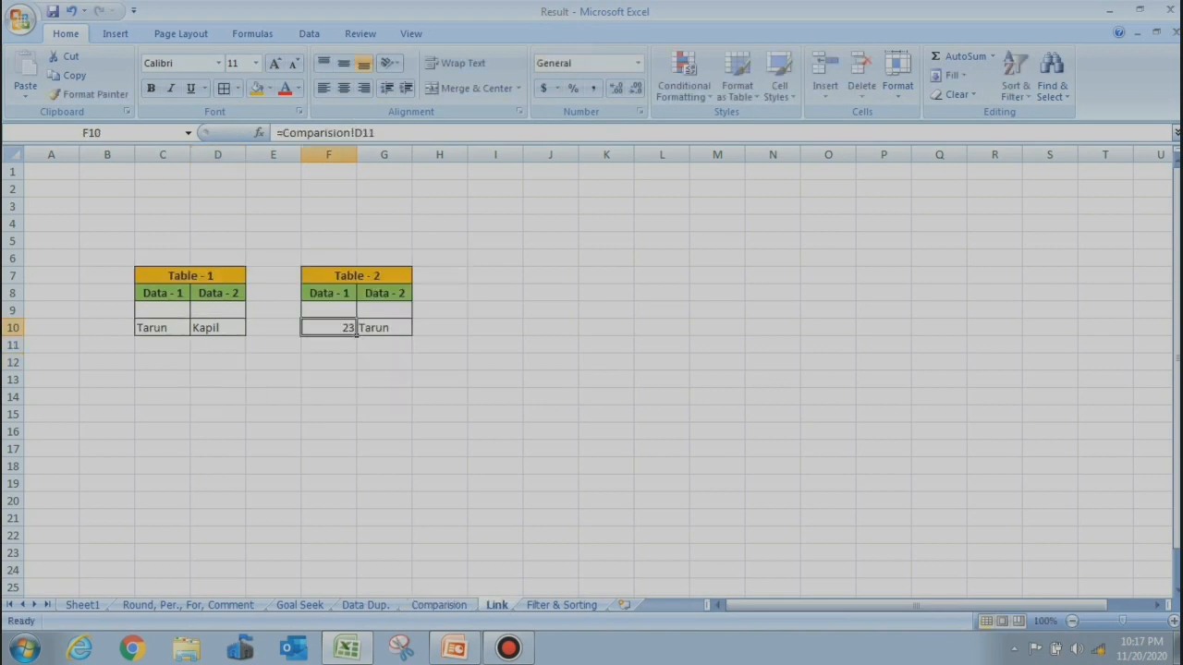
{"action": "left_click", "coordinate": [385, 328]}
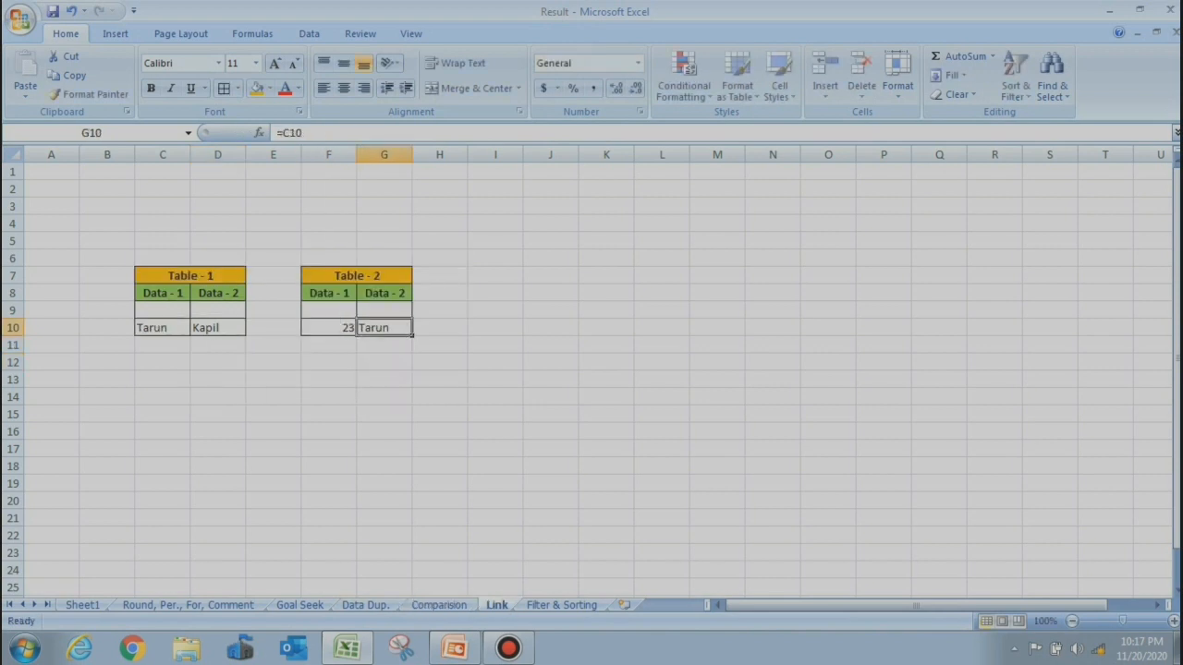
{"action": "type", "text": "="}
{"action": "left_click", "coordinate": [439, 605]}
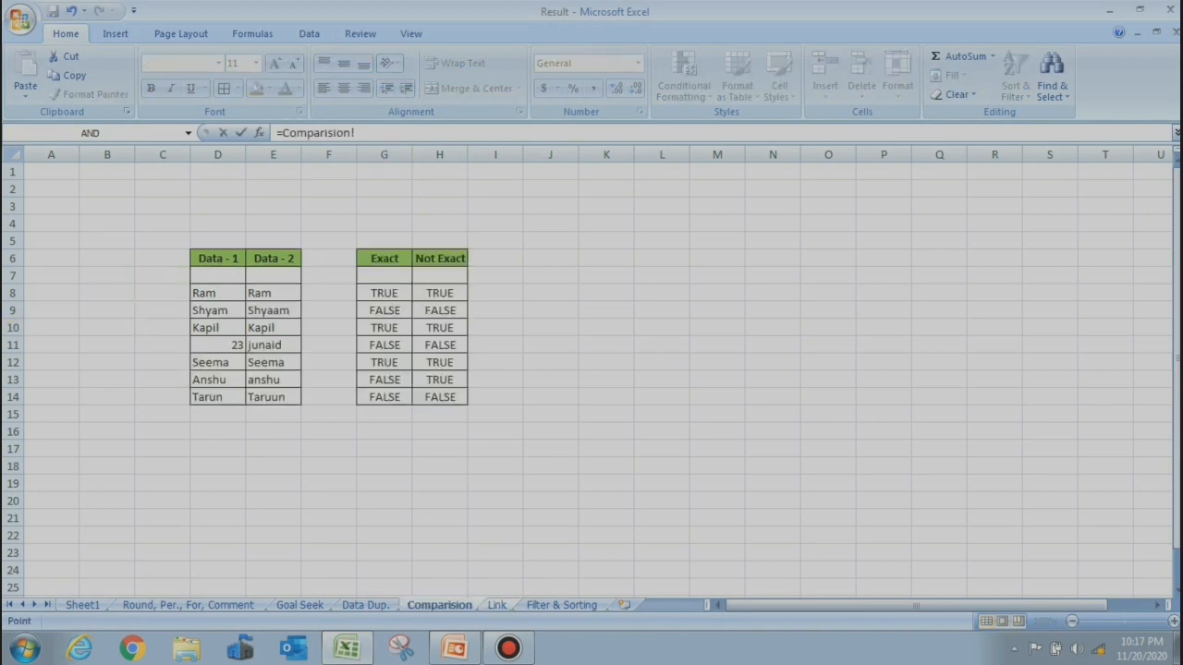
{"action": "left_click", "coordinate": [259, 293]}
{"action": "key", "text": "Return"}
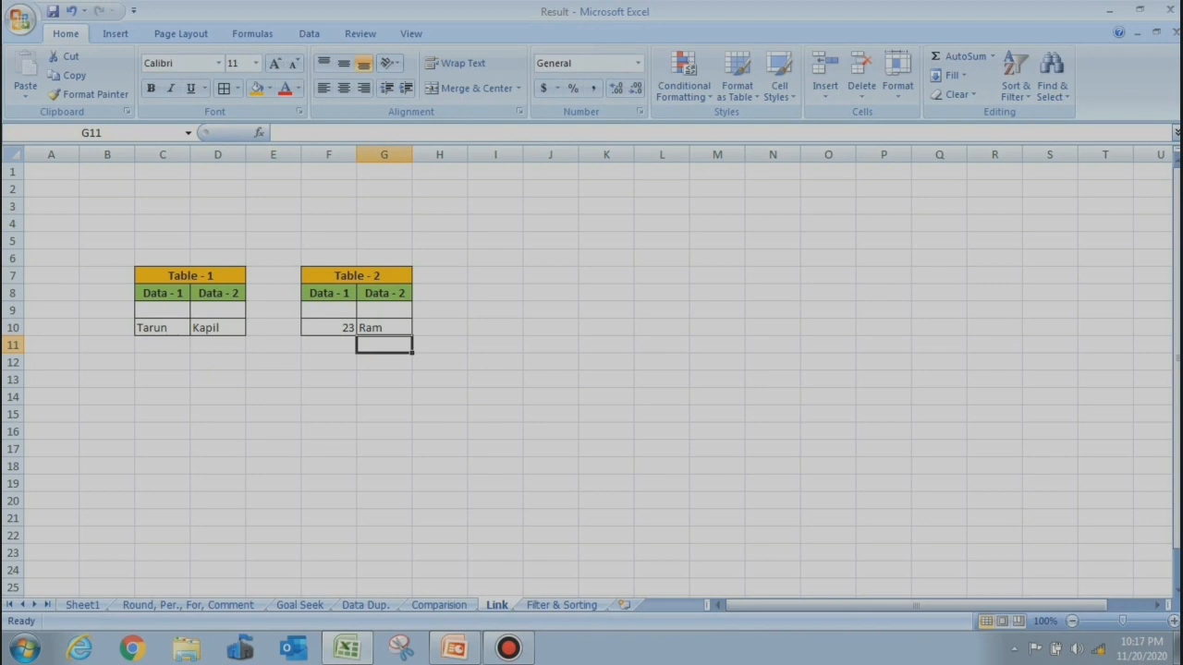
Change Comparision cell E8 to NITIN and confirm G10 on Link shows it
{"action": "left_click", "coordinate": [439, 605]}
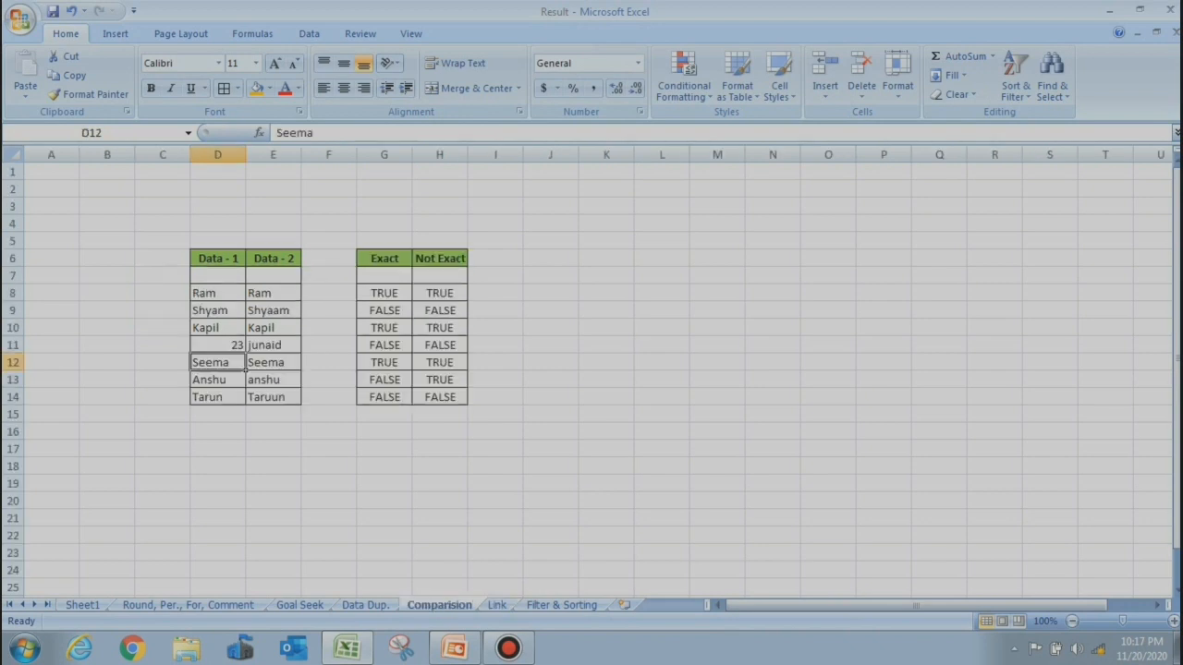
{"action": "left_click", "coordinate": [269, 293]}
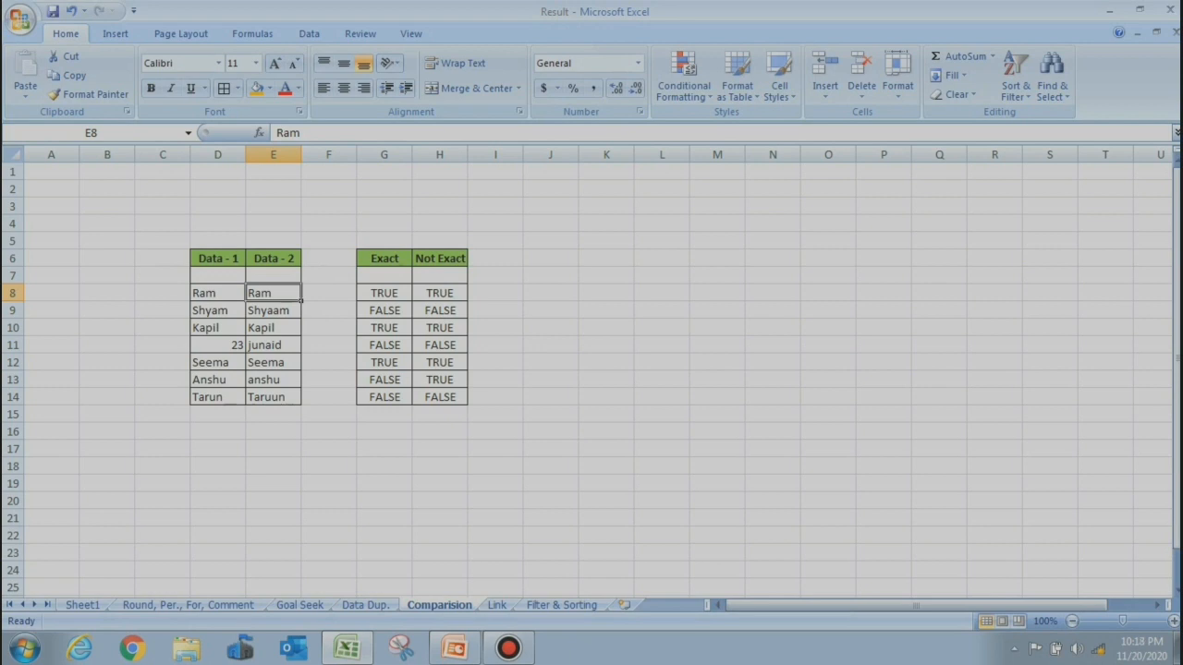
{"action": "type", "text": "NITIN"}
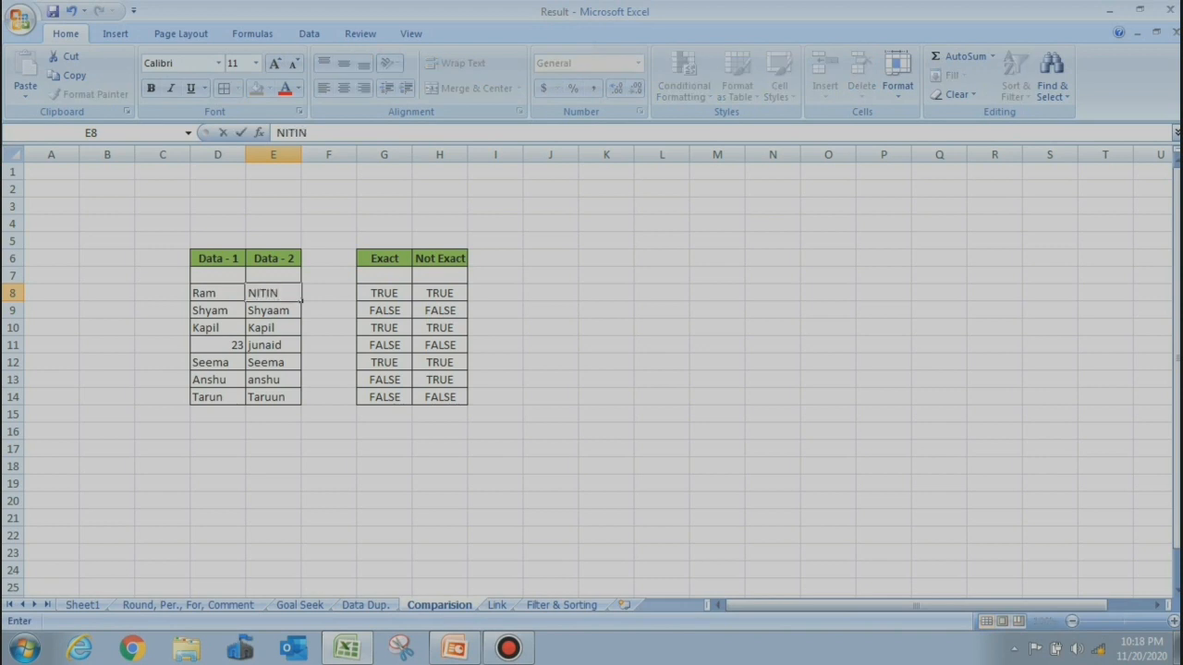
{"action": "key", "text": "Return"}
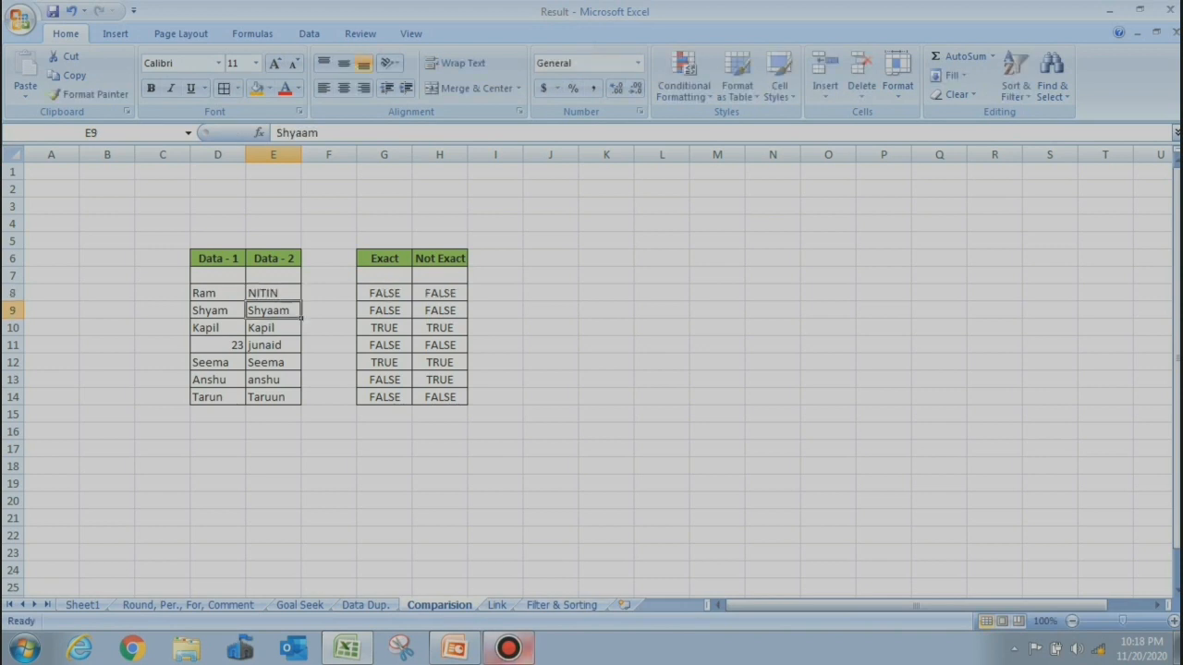
{"action": "key", "text": "ctrl+Page_Down"}
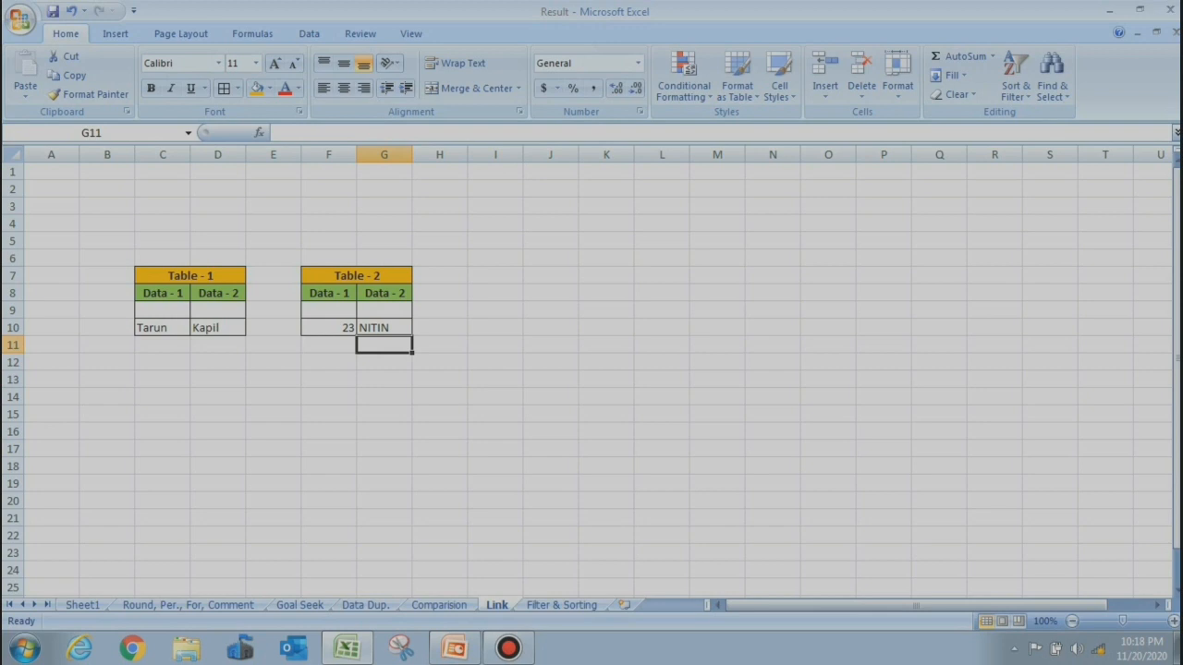
{"action": "left_click", "coordinate": [562, 605]}
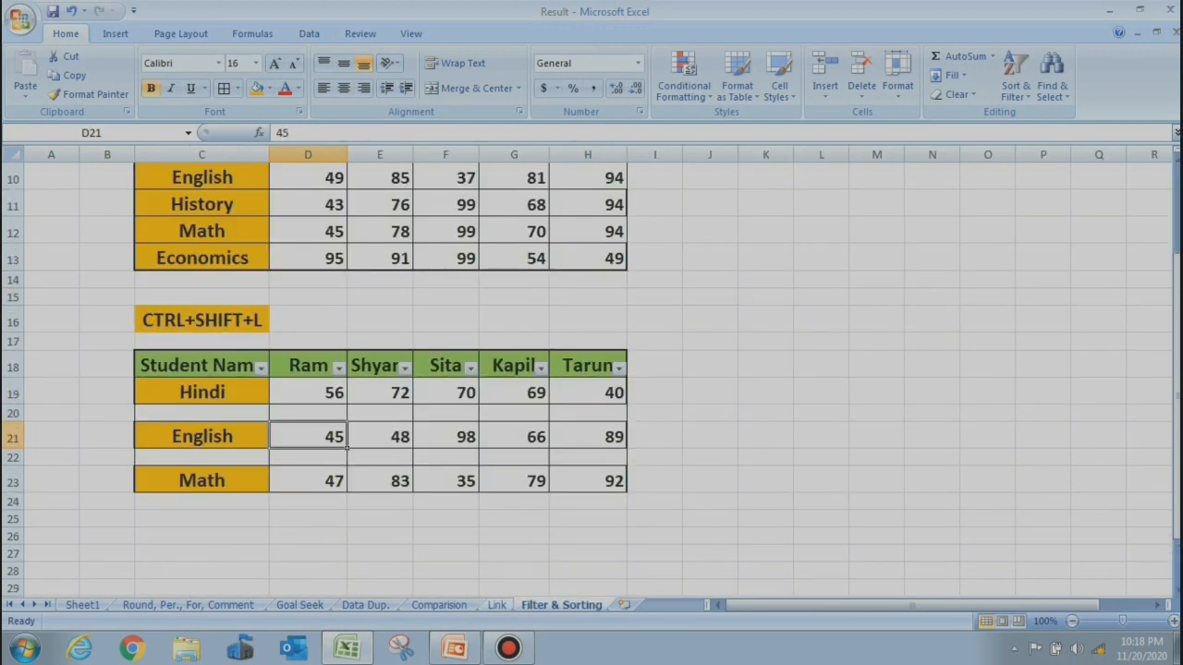
Return to the Filter & Sorting sheet and bring the upper marks table into view
{"action": "left_click", "coordinate": [496, 605]}
{"action": "left_click", "coordinate": [439, 606]}
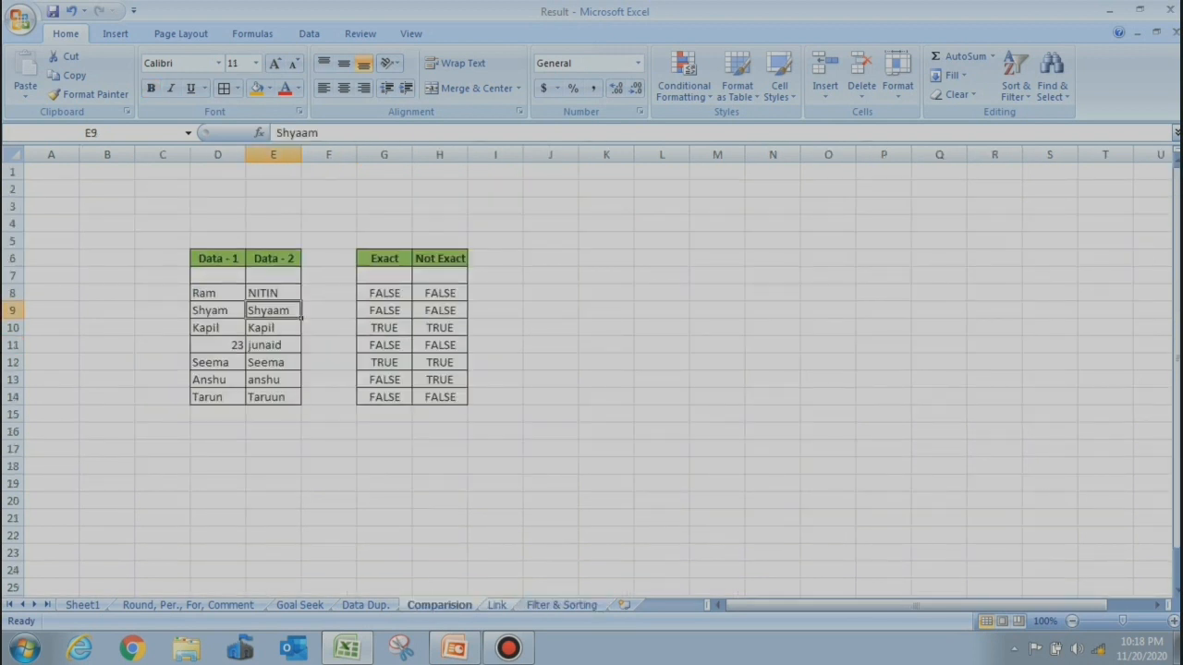
{"action": "left_click", "coordinate": [496, 605]}
{"action": "left_click", "coordinate": [562, 605]}
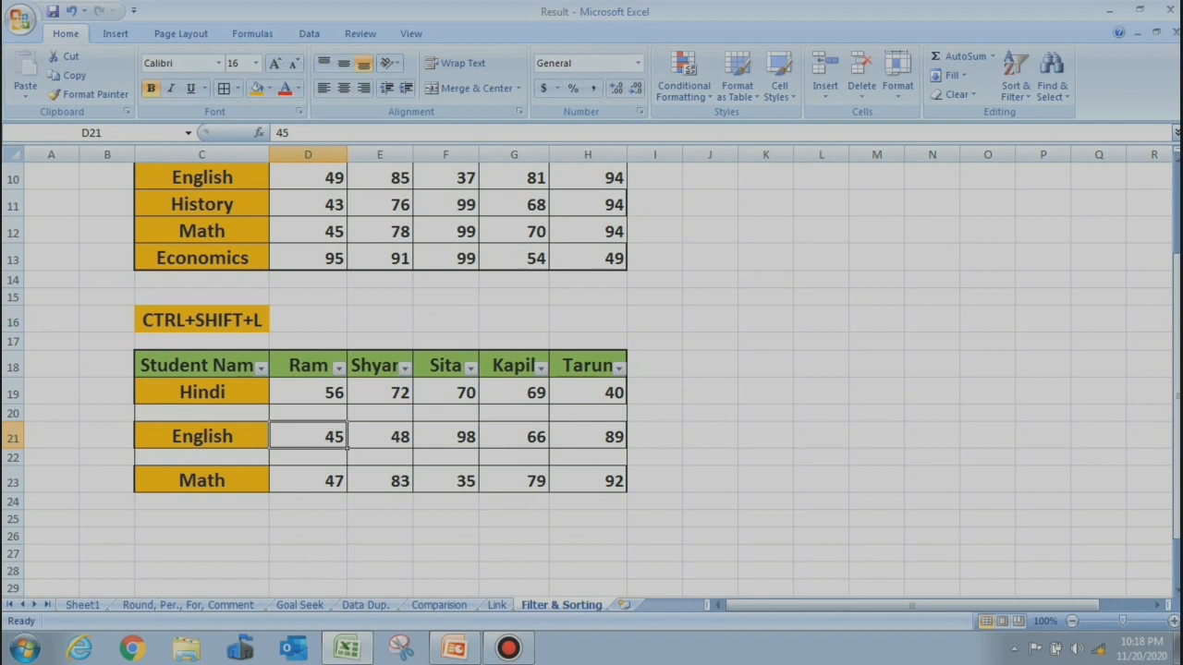
{"action": "left_click", "coordinate": [710, 321]}
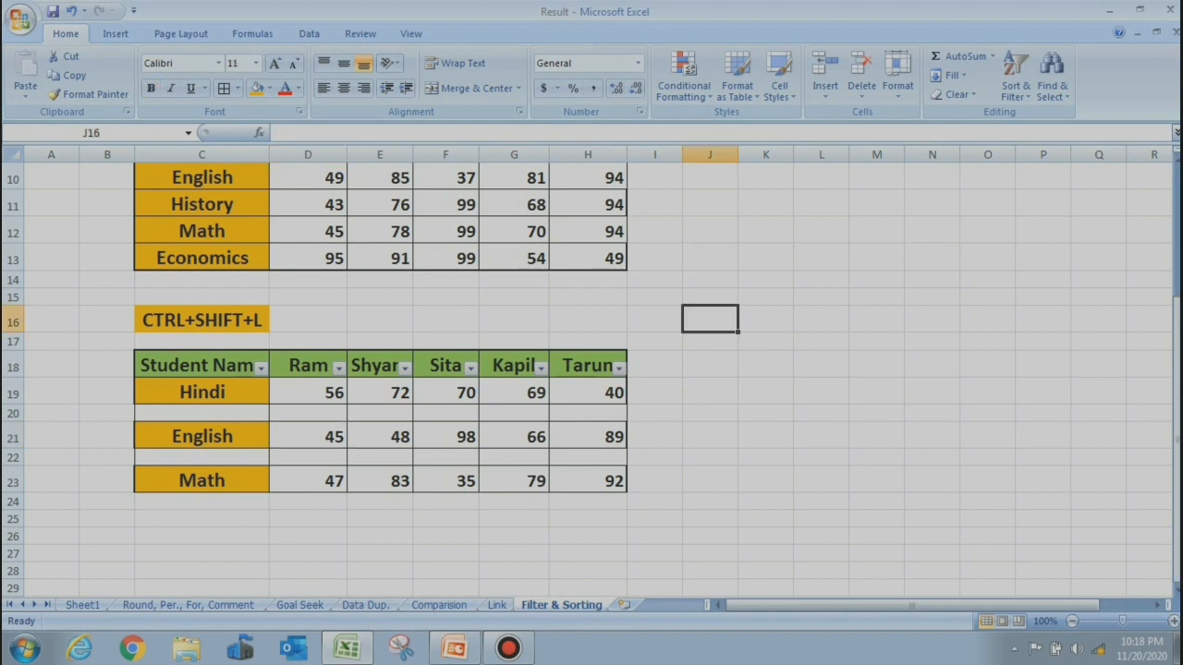
{"action": "key", "text": "Up"}
{"action": "key", "text": "Up"}
{"action": "key", "text": "Up"}
{"action": "key", "text": "Up"}
{"action": "key", "text": "Up"}
{"action": "key", "text": "Up"}
{"action": "key", "text": "Up"}
{"action": "key", "text": "Up"}
{"action": "key", "text": "Up"}
{"action": "key", "text": "Up"}
{"action": "key", "text": "Up"}
{"action": "key", "text": "Up"}
{"action": "key", "text": "Up"}
{"action": "key", "text": "Up"}
{"action": "key", "text": "Up"}
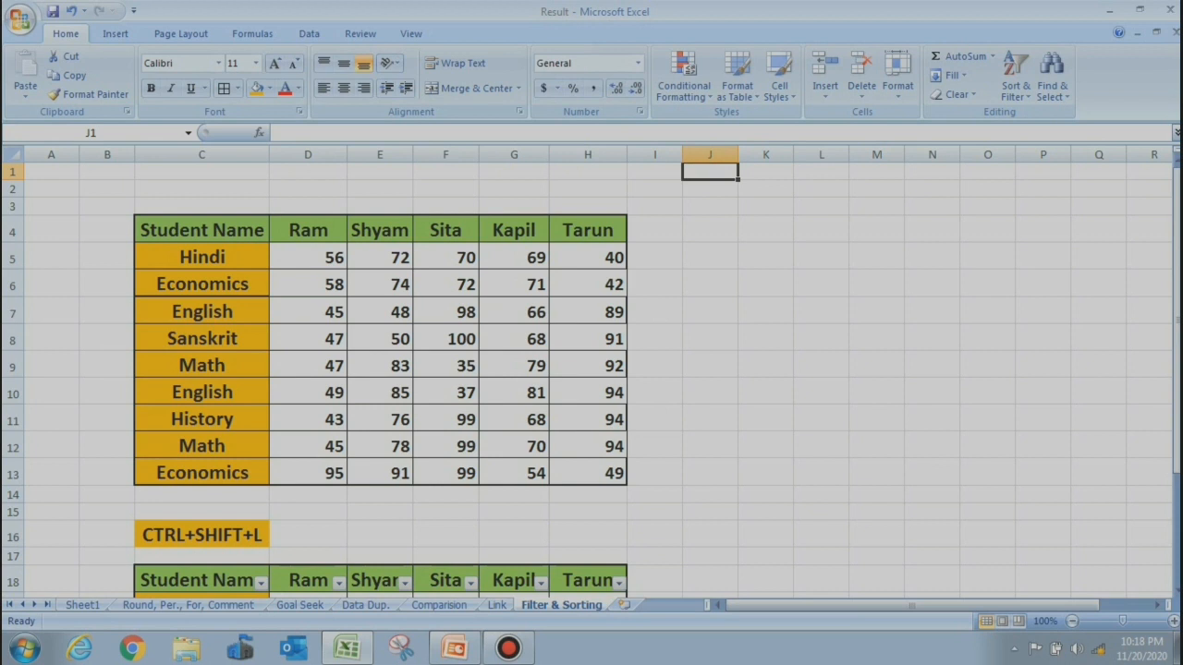
{"action": "left_click", "coordinate": [201, 230]}
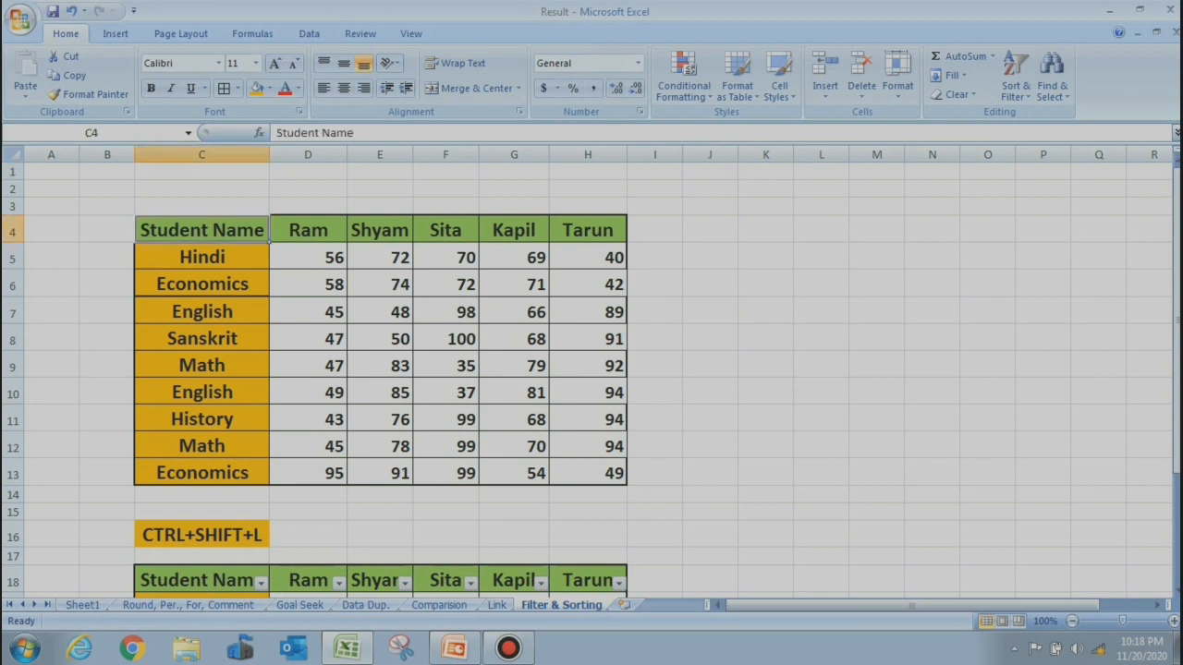
Move the filter dropdowns from the lower table onto the upper marks table C4:H13
{"action": "left_click_drag", "start_coordinate": [202, 230], "coordinate": [588, 472]}
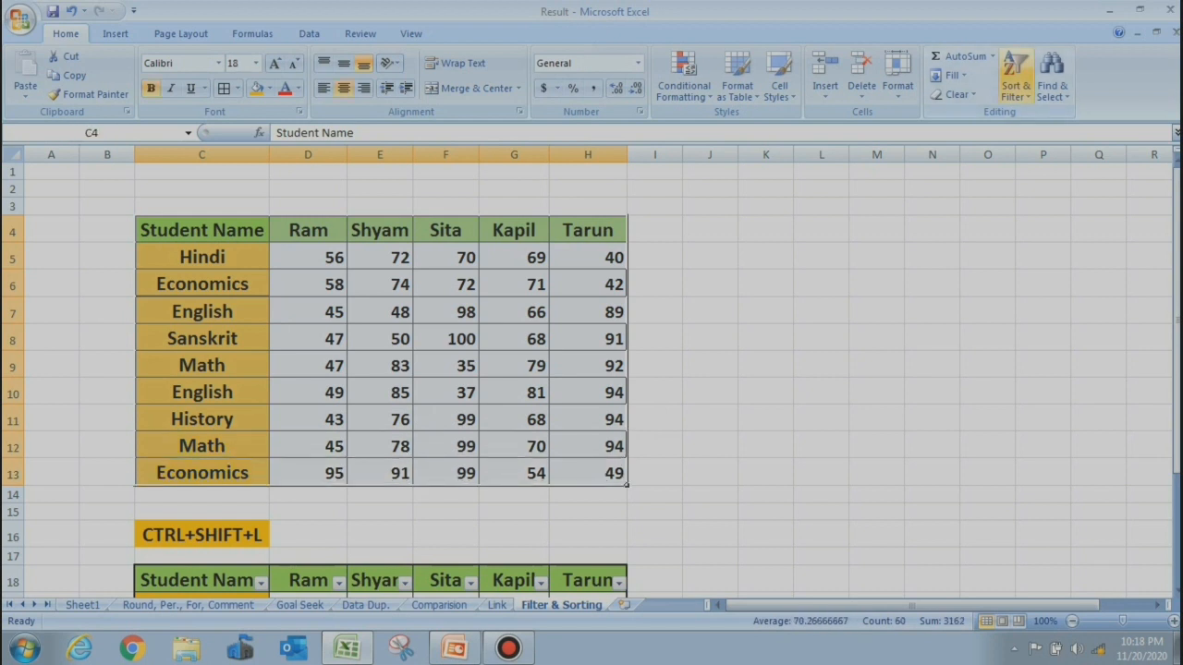
{"action": "left_click", "coordinate": [1015, 79]}
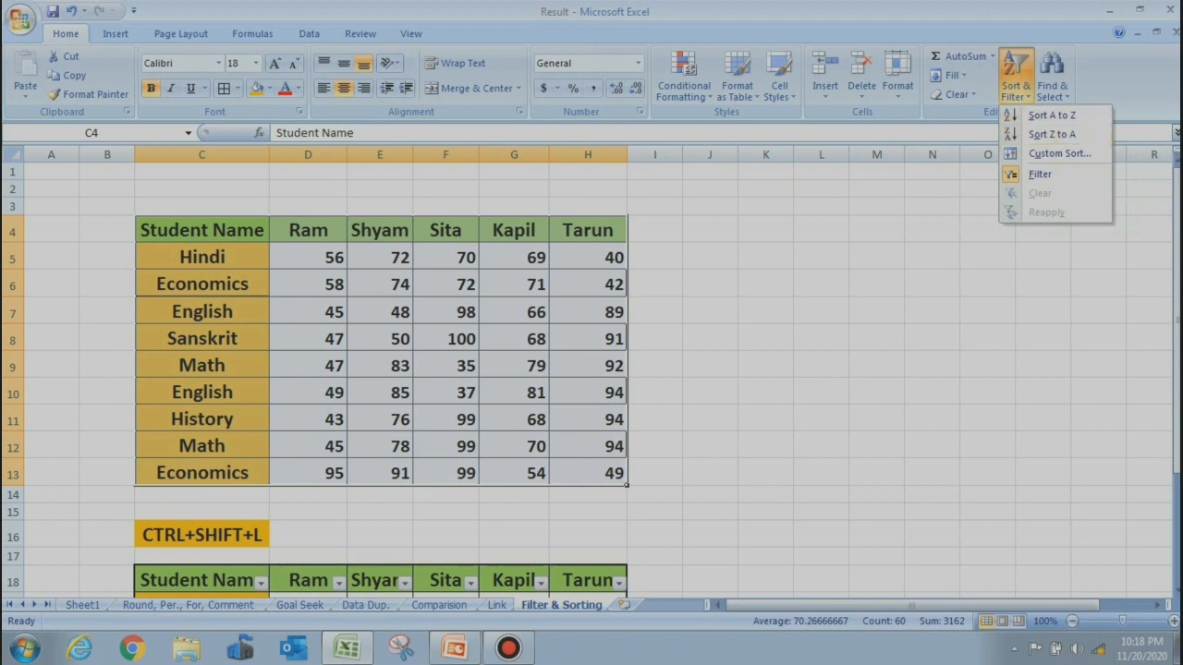
{"action": "left_click", "coordinate": [1040, 174]}
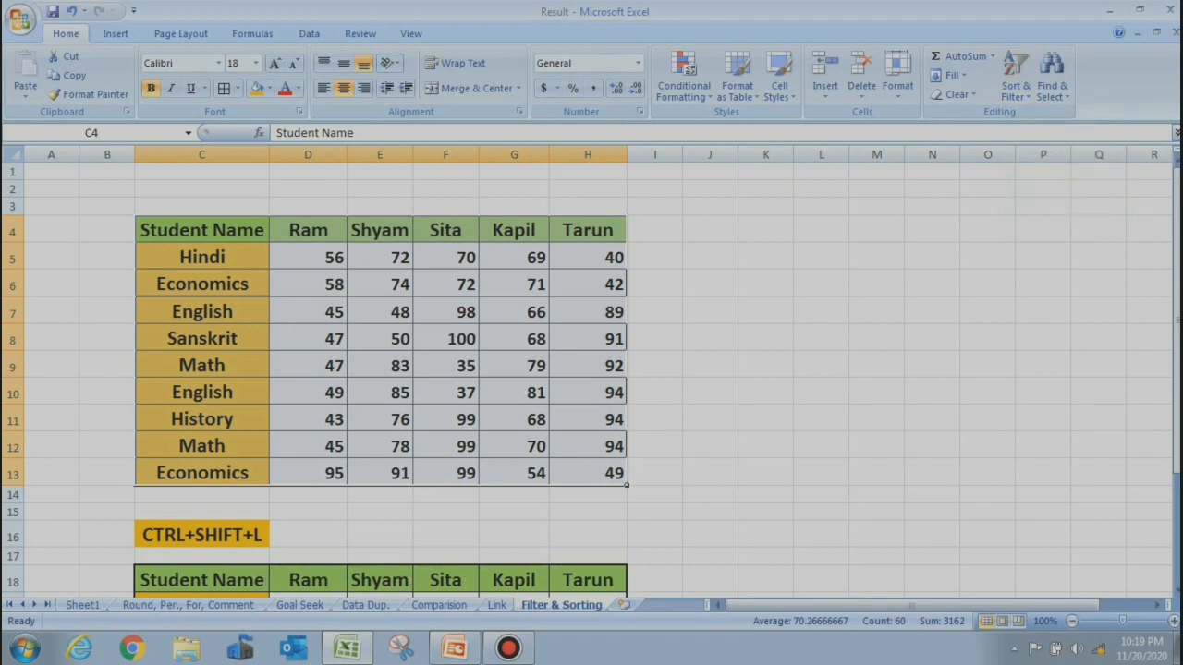
{"action": "left_click", "coordinate": [1015, 79]}
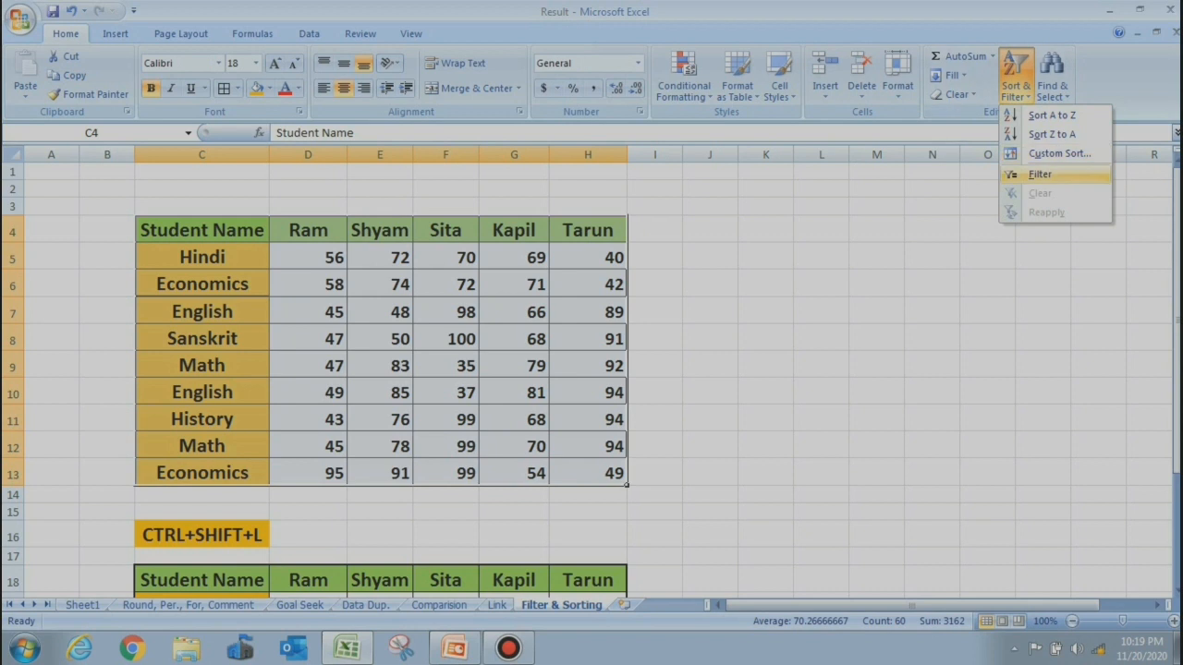
{"action": "left_click", "coordinate": [1040, 174]}
{"action": "left_click", "coordinate": [344, 265]}
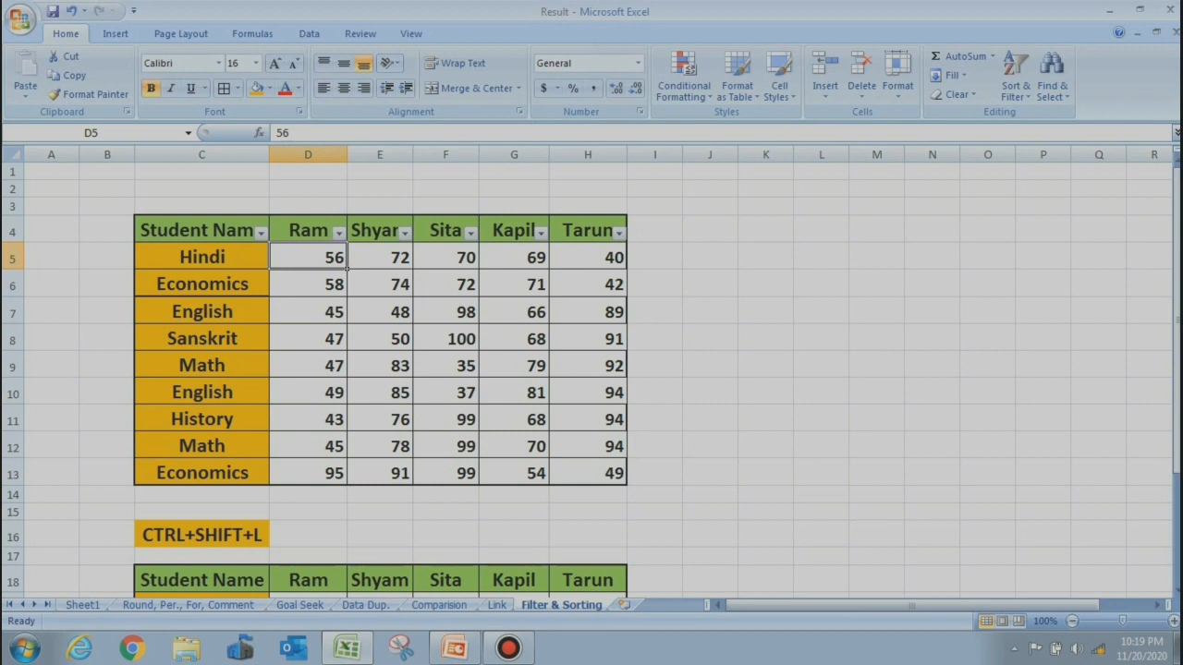
Filter the Student Name column to show only Economics
{"action": "left_click", "coordinate": [262, 234]}
{"action": "left_click", "coordinate": [262, 234]}
{"action": "left_click", "coordinate": [262, 234]}
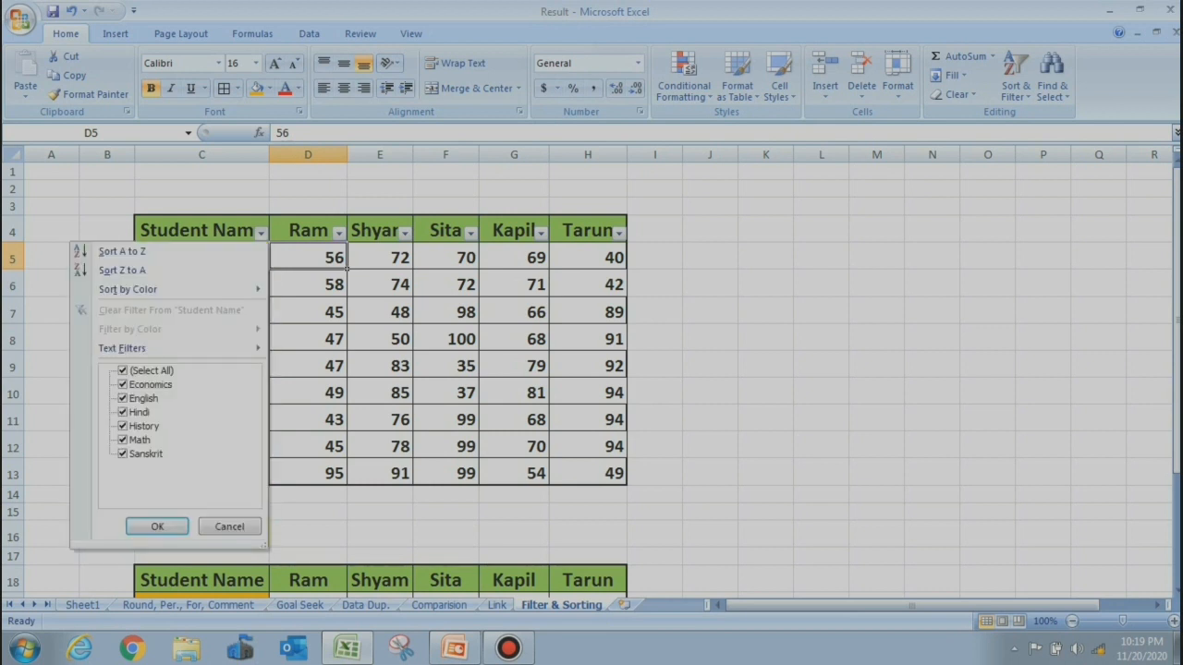
{"action": "left_click", "coordinate": [123, 371]}
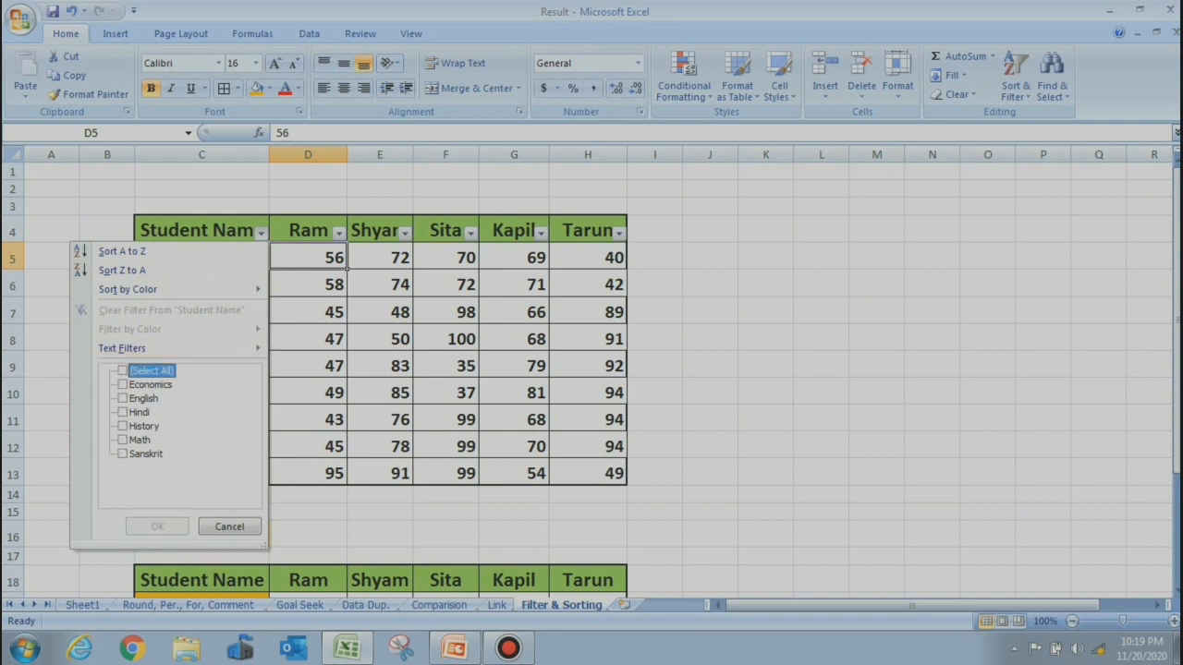
{"action": "left_click", "coordinate": [123, 385]}
{"action": "left_click", "coordinate": [157, 526]}
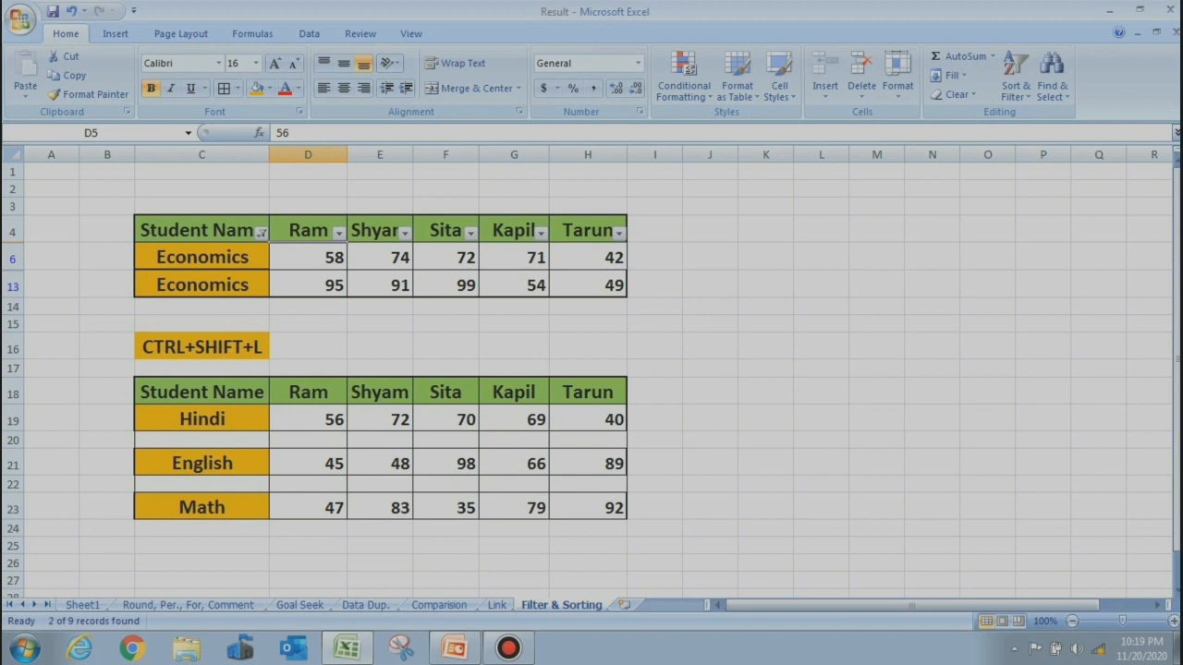
Change the Student Name filter to History, then to Math only
{"action": "left_click", "coordinate": [123, 426]}
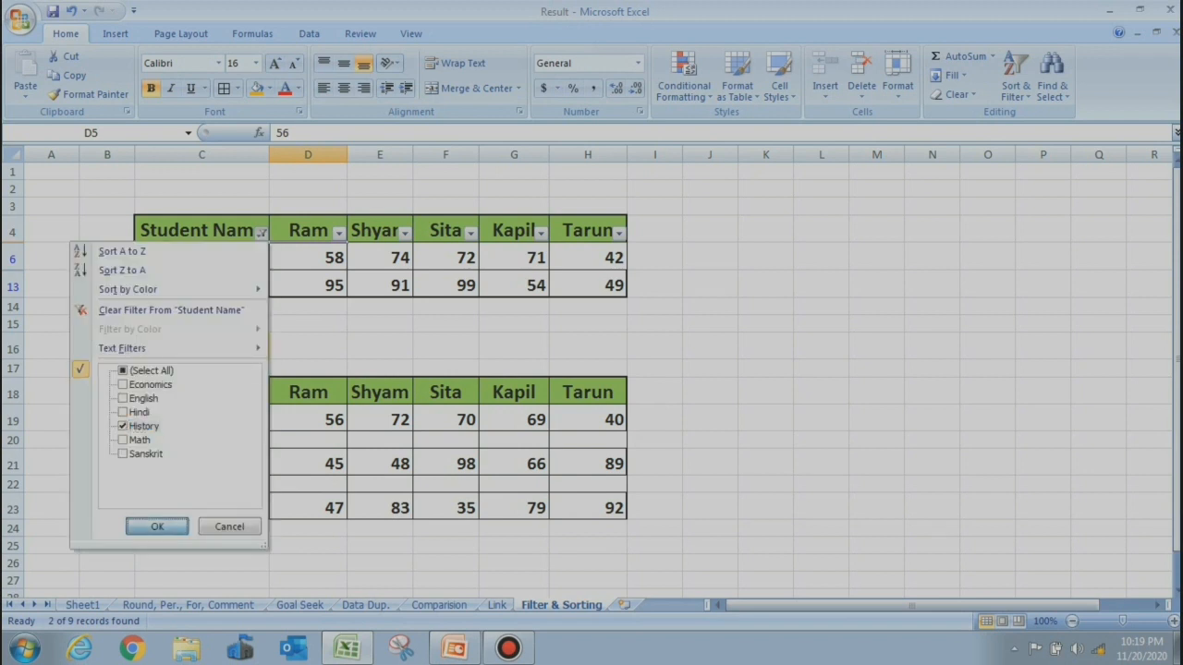
{"action": "left_click", "coordinate": [157, 526]}
{"action": "left_click_drag", "start_coordinate": [275, 233], "coordinate": [263, 233]}
{"action": "left_click", "coordinate": [263, 233]}
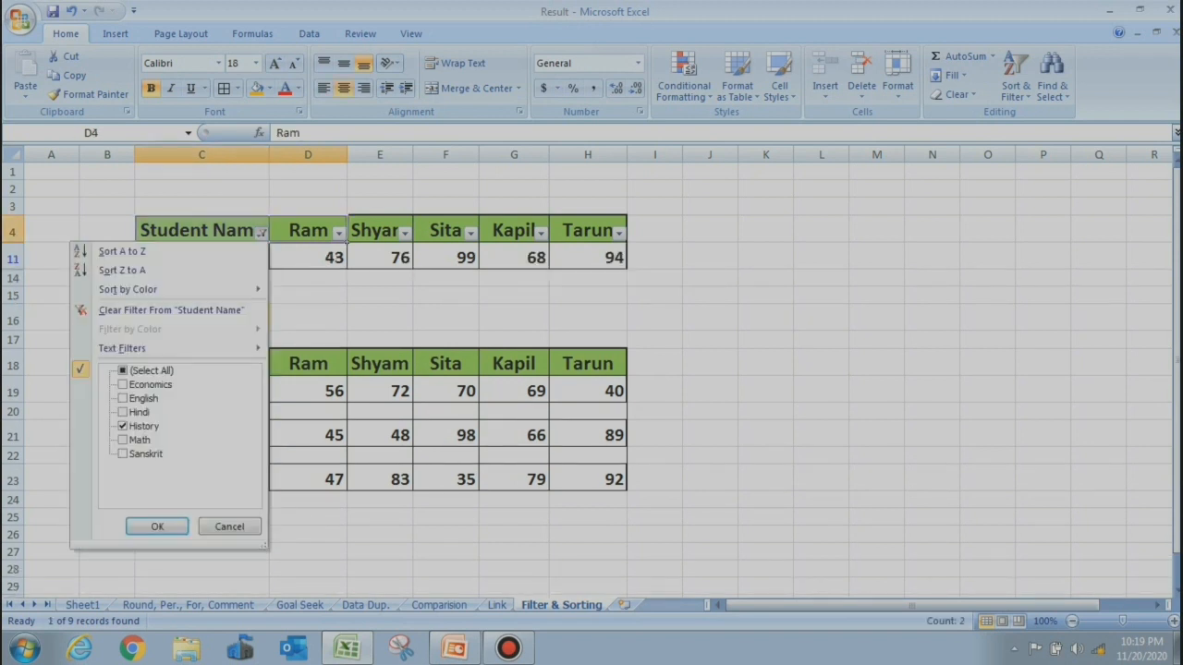
{"action": "left_click", "coordinate": [123, 426]}
{"action": "left_click", "coordinate": [123, 440]}
{"action": "left_click", "coordinate": [157, 526]}
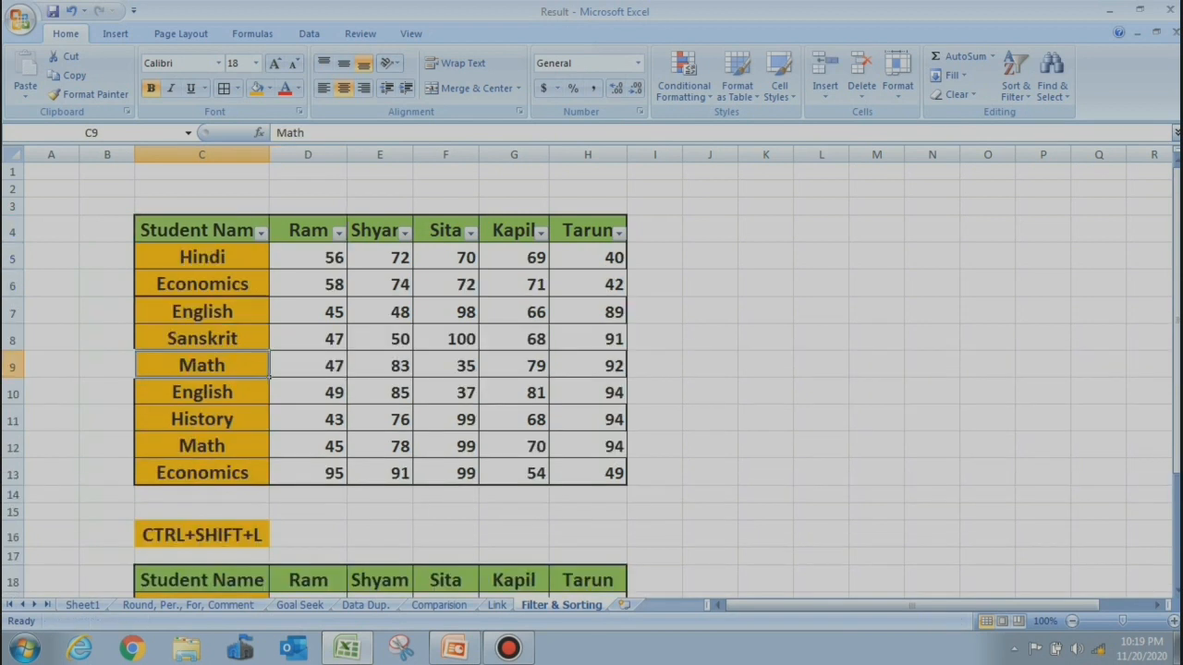
{"action": "left_click", "coordinate": [308, 495]}
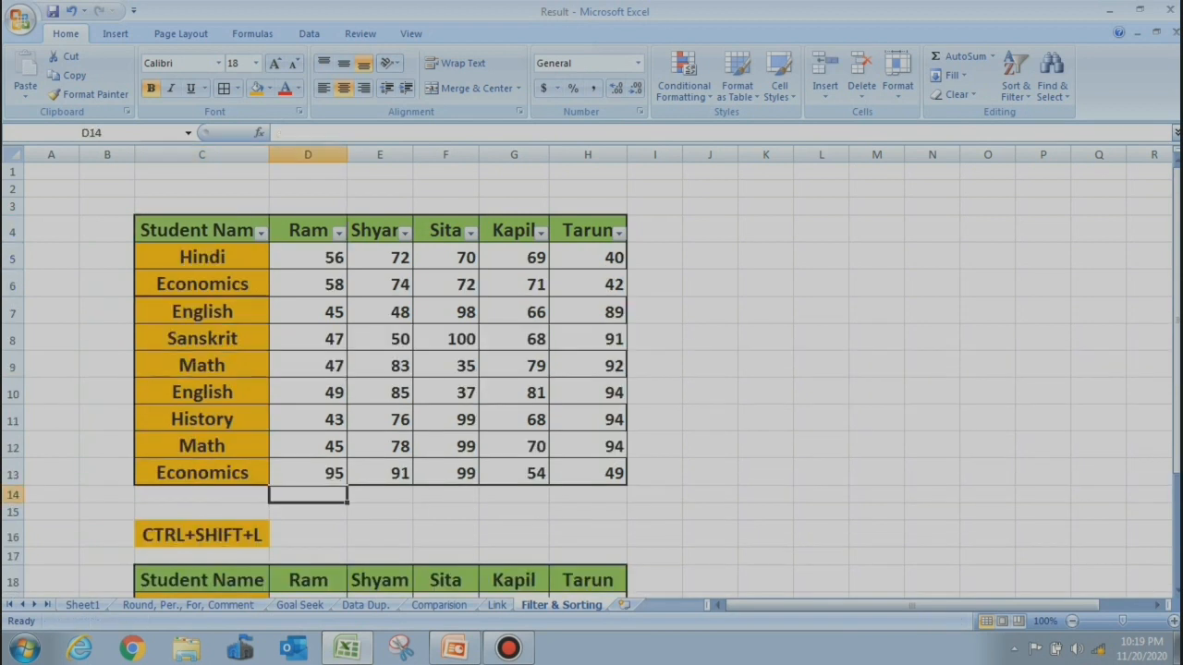
Turn off the row 4 filter dropdowns and insert a blank row at row 9
{"action": "key", "text": "Down"}
{"action": "key", "text": "Down"}
{"action": "left_click", "coordinate": [876, 338]}
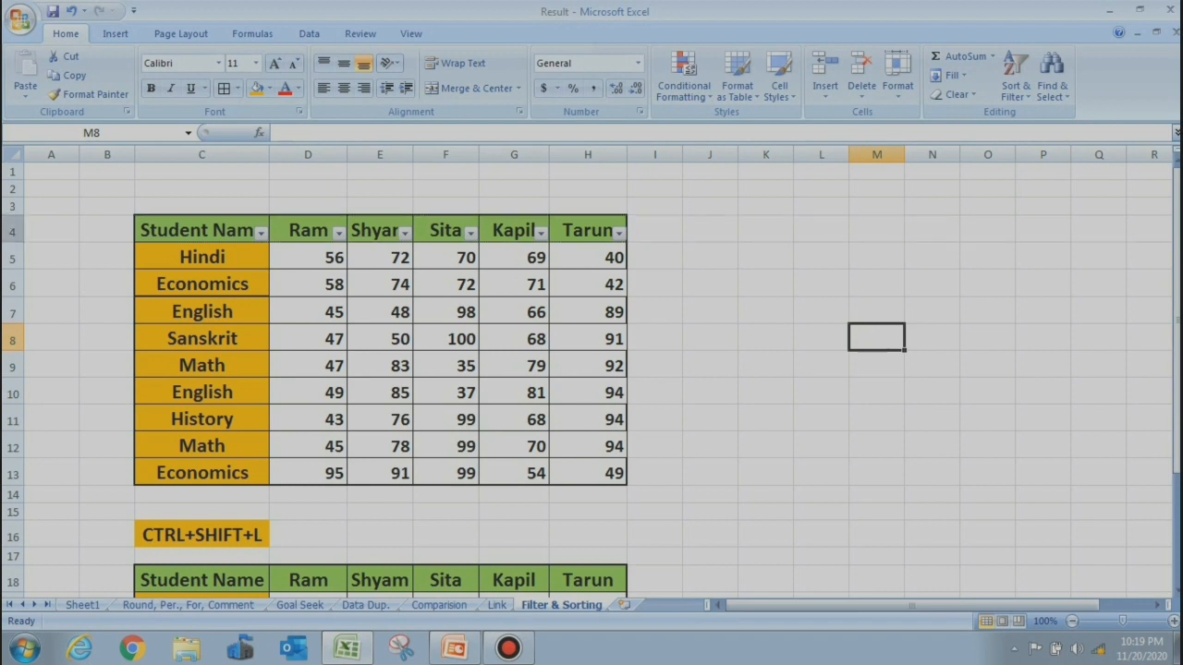
{"action": "left_click", "coordinate": [15, 231]}
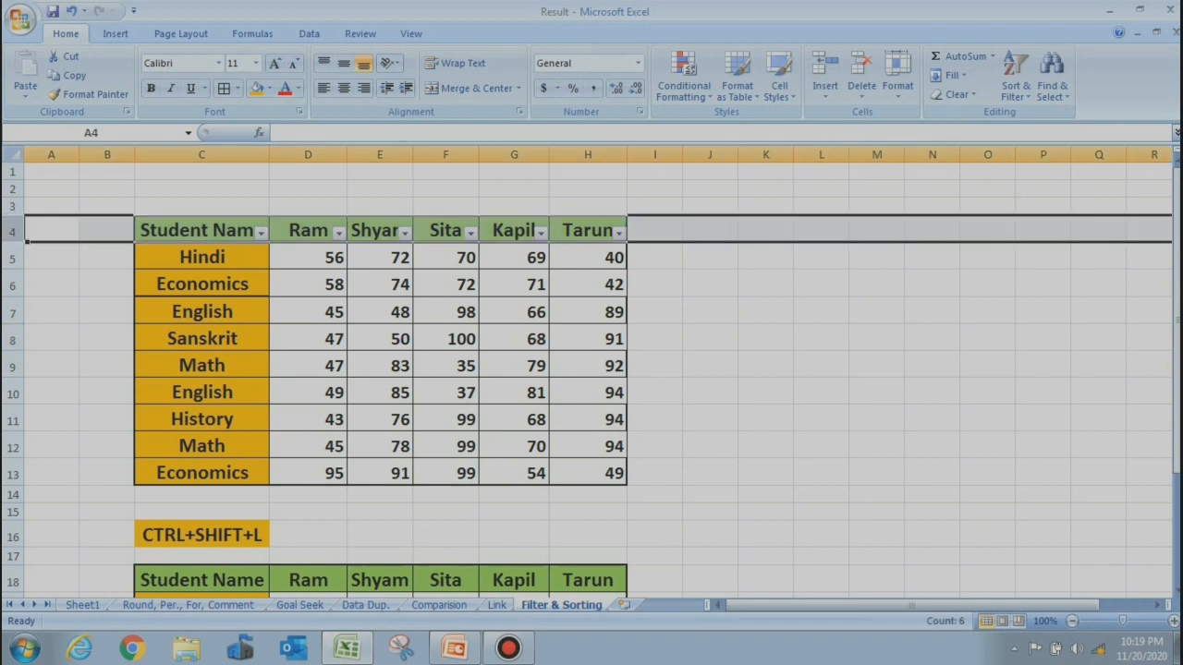
{"action": "key", "text": "ctrl+shift+l"}
{"action": "key", "text": "ctrl+shift+l"}
{"action": "left_click", "coordinate": [13, 366]}
{"action": "key", "text": "ctrl+shift+plus"}
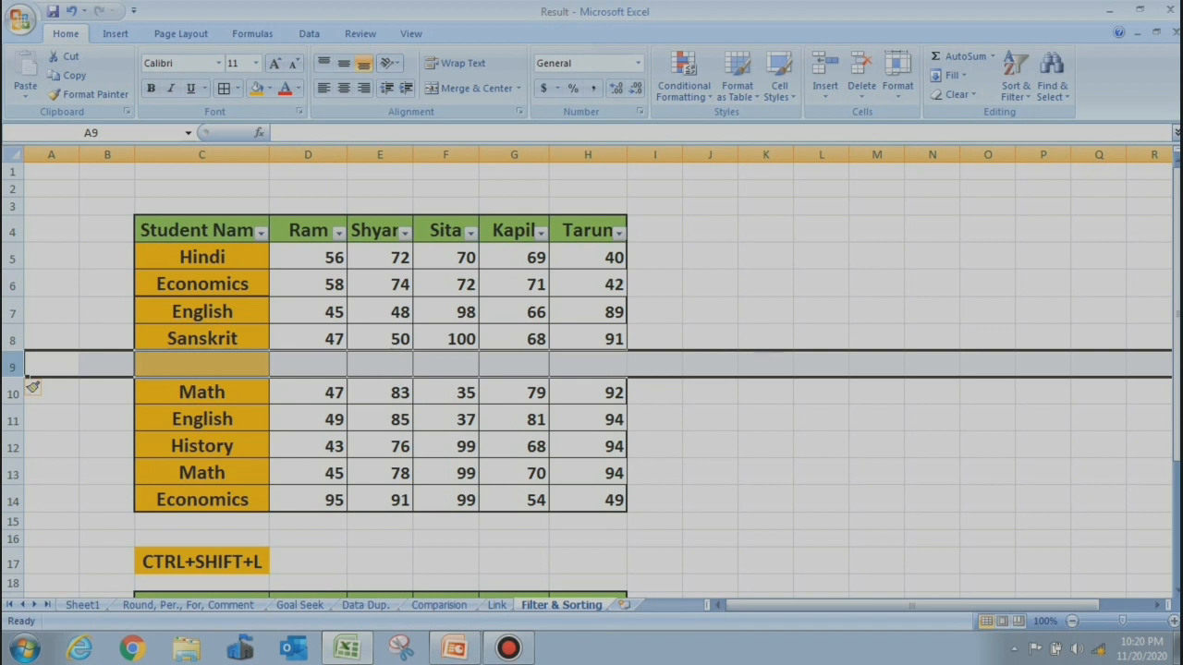
Toggle the header row's filter dropdowns off and back on with Ctrl+Shift+L
{"action": "left_click", "coordinate": [13, 231]}
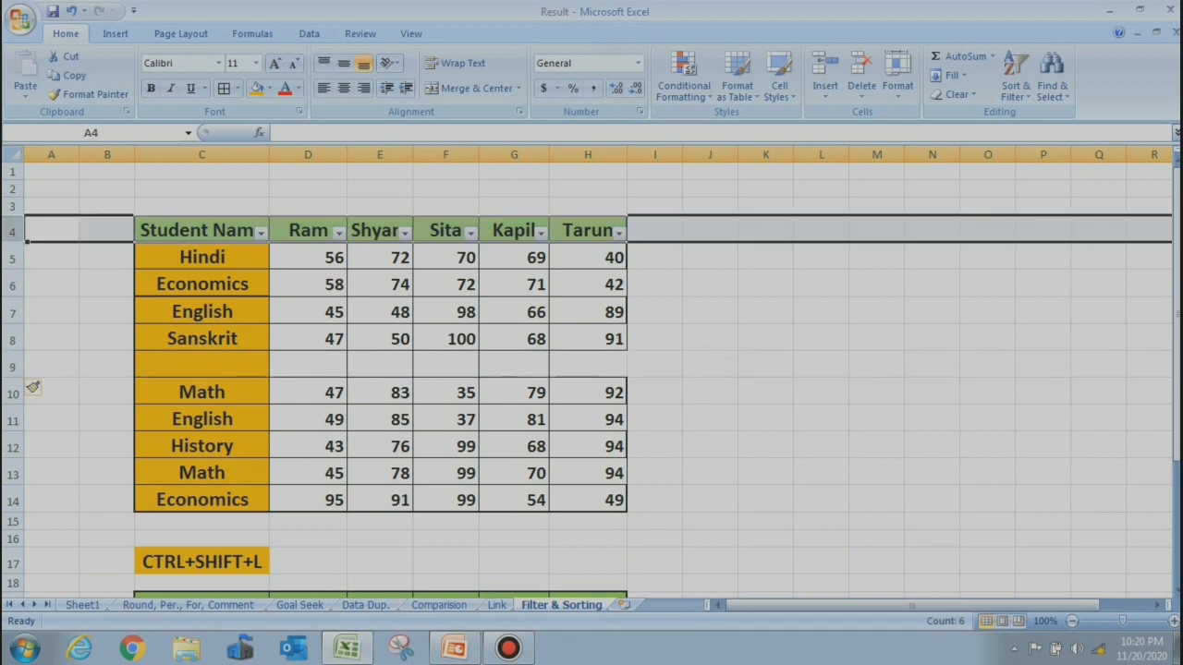
{"action": "key", "text": "ctrl+shift+l"}
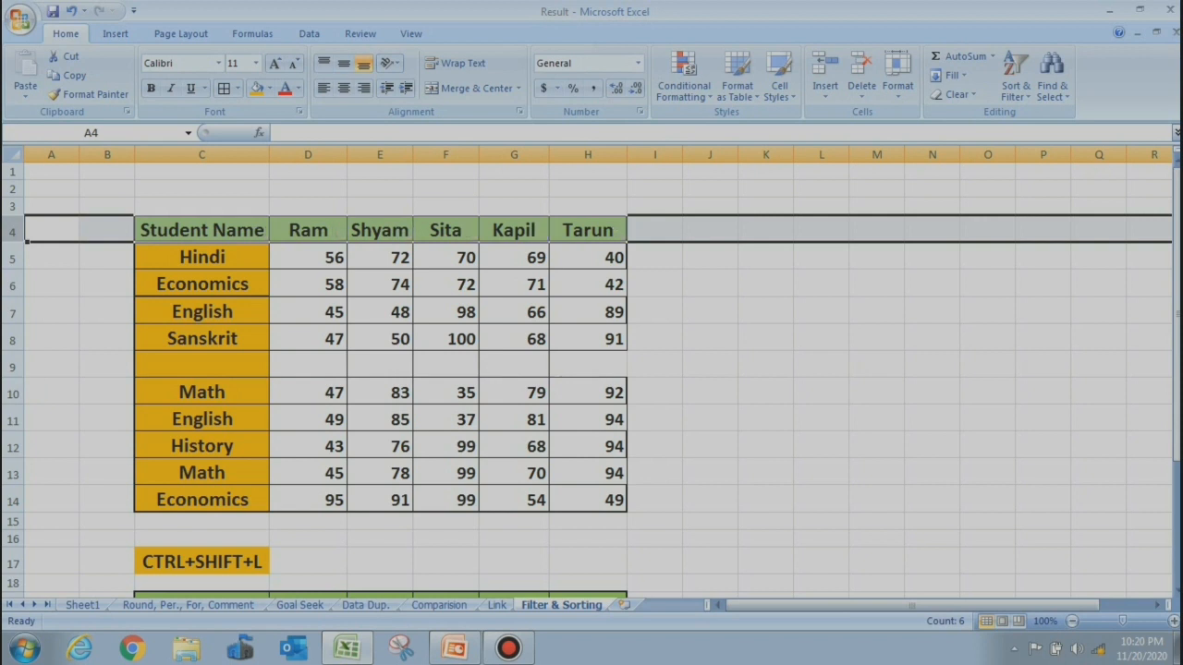
{"action": "key", "text": "ctrl+shift+l"}
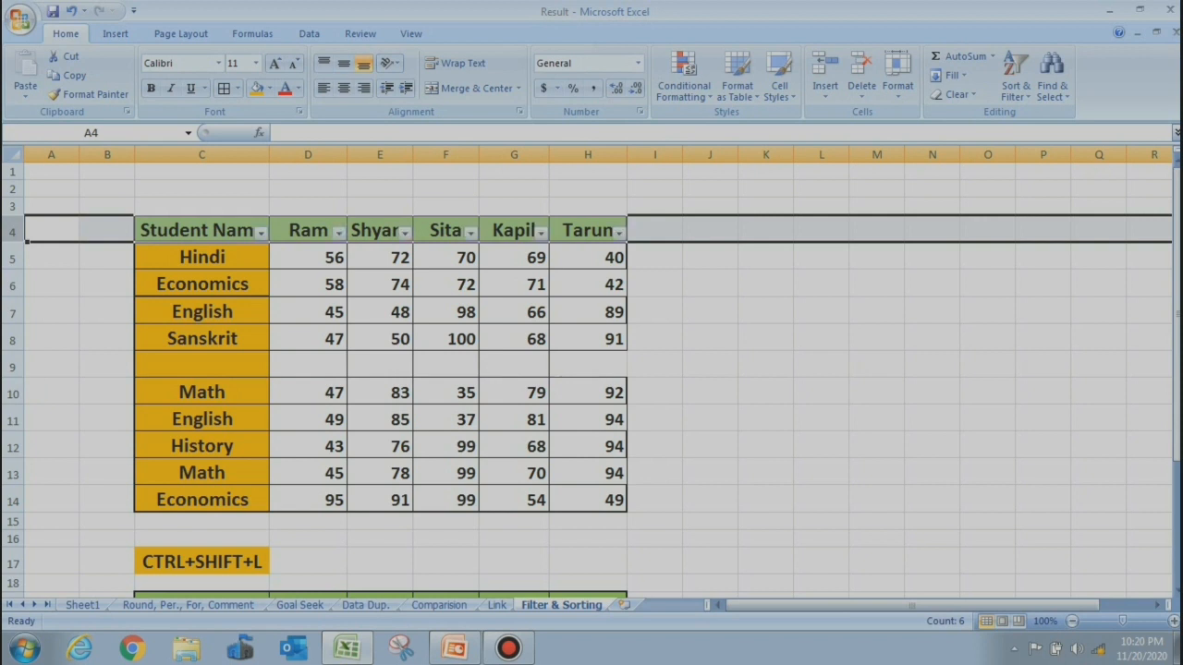
{"action": "left_click", "coordinate": [307, 364]}
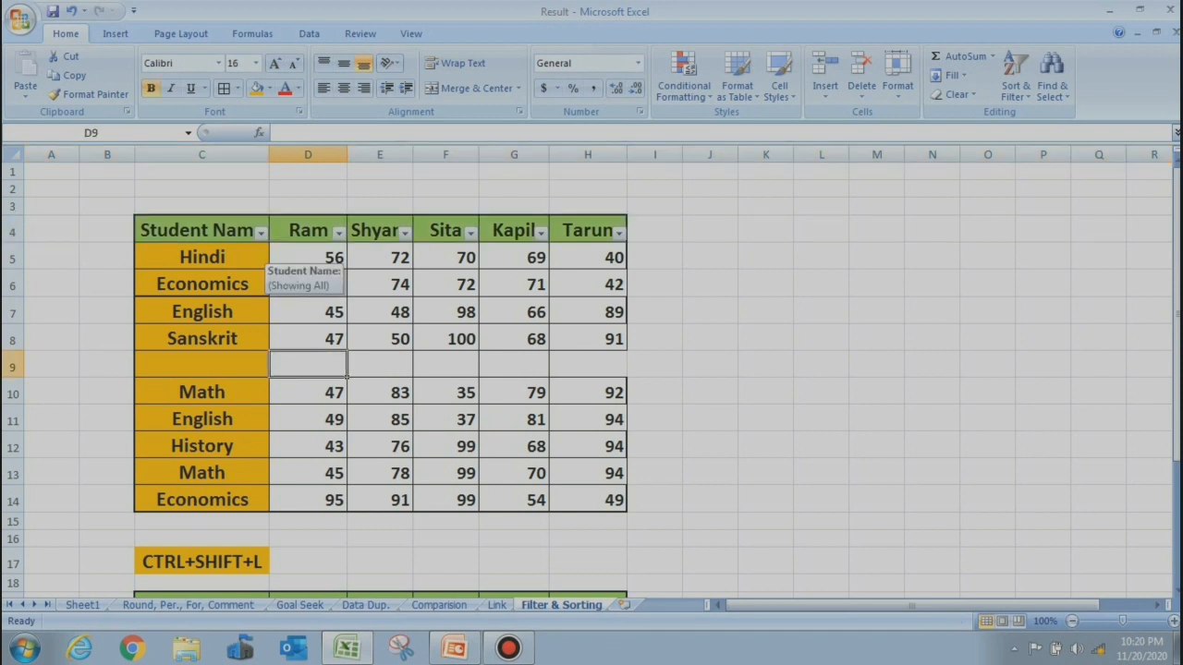
{"action": "left_click_drag", "start_coordinate": [202, 230], "coordinate": [588, 338]}
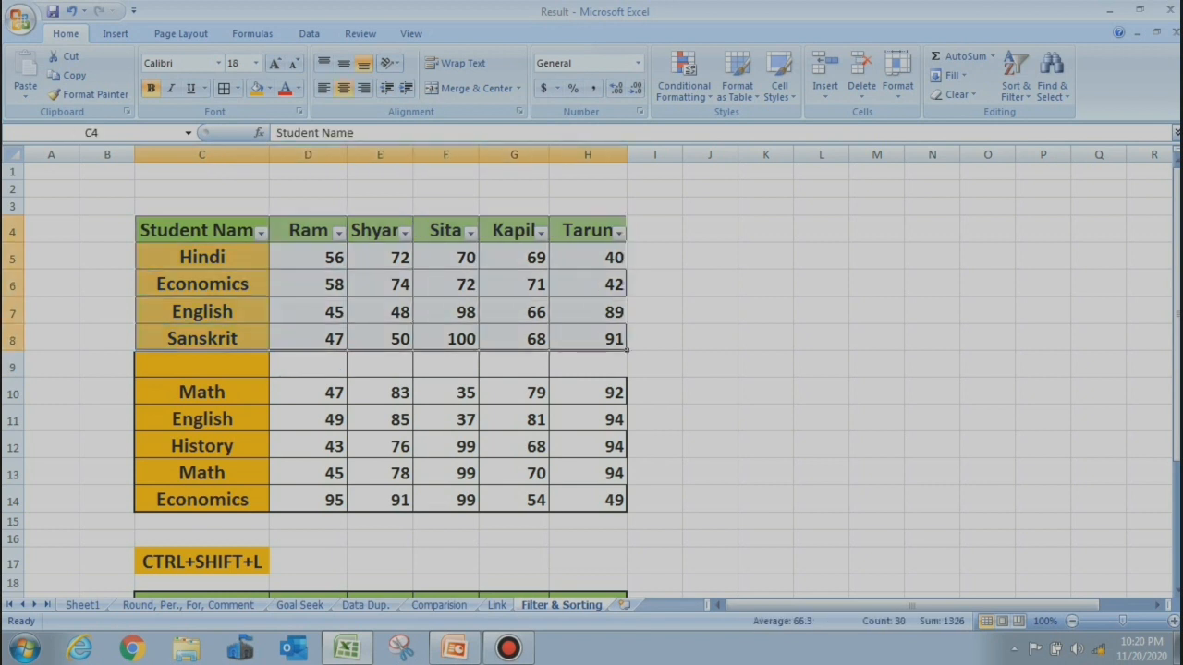
{"action": "left_click", "coordinate": [380, 419]}
{"action": "left_click", "coordinate": [261, 234]}
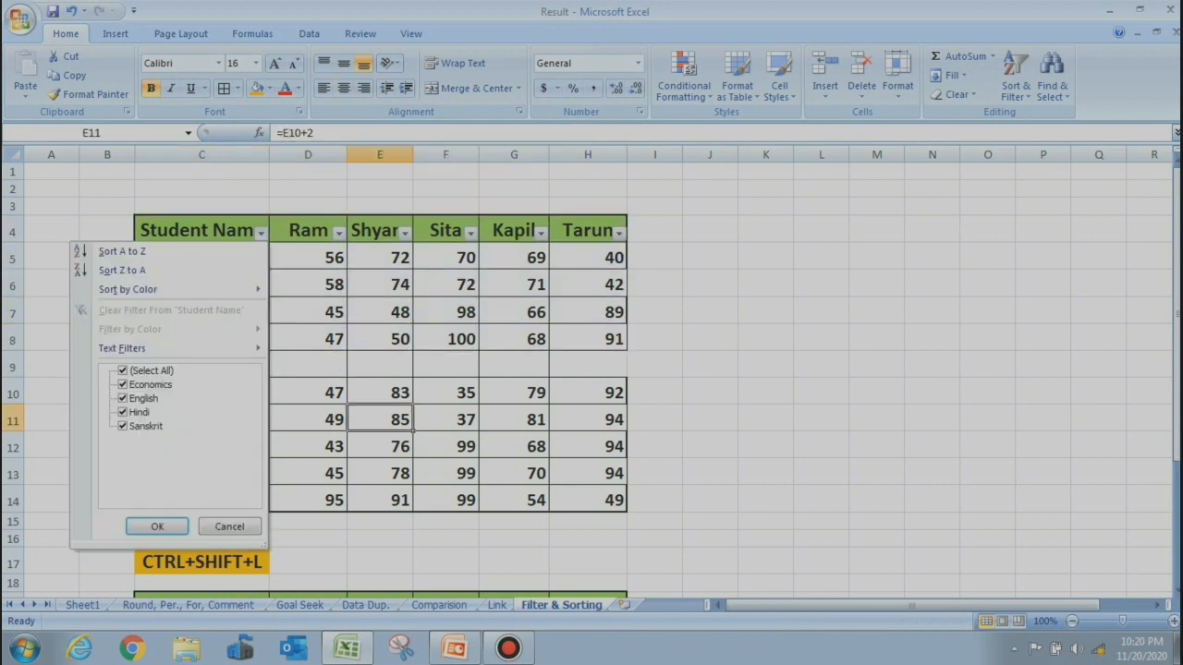
{"action": "left_click", "coordinate": [123, 371]}
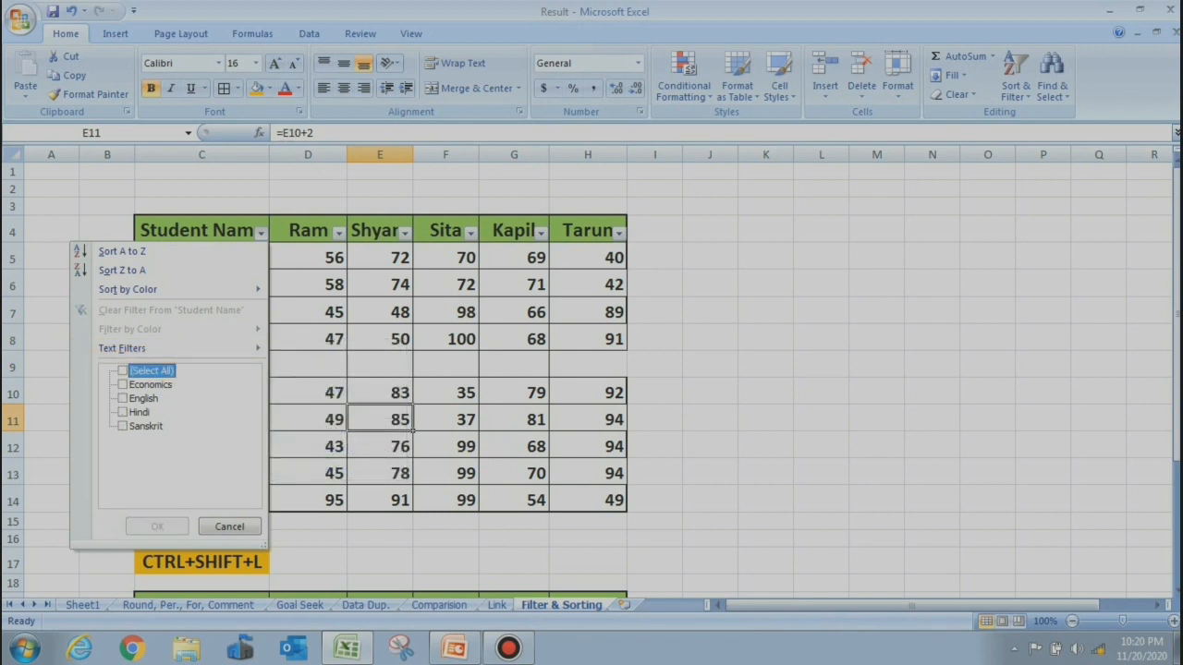
{"action": "left_click", "coordinate": [123, 384]}
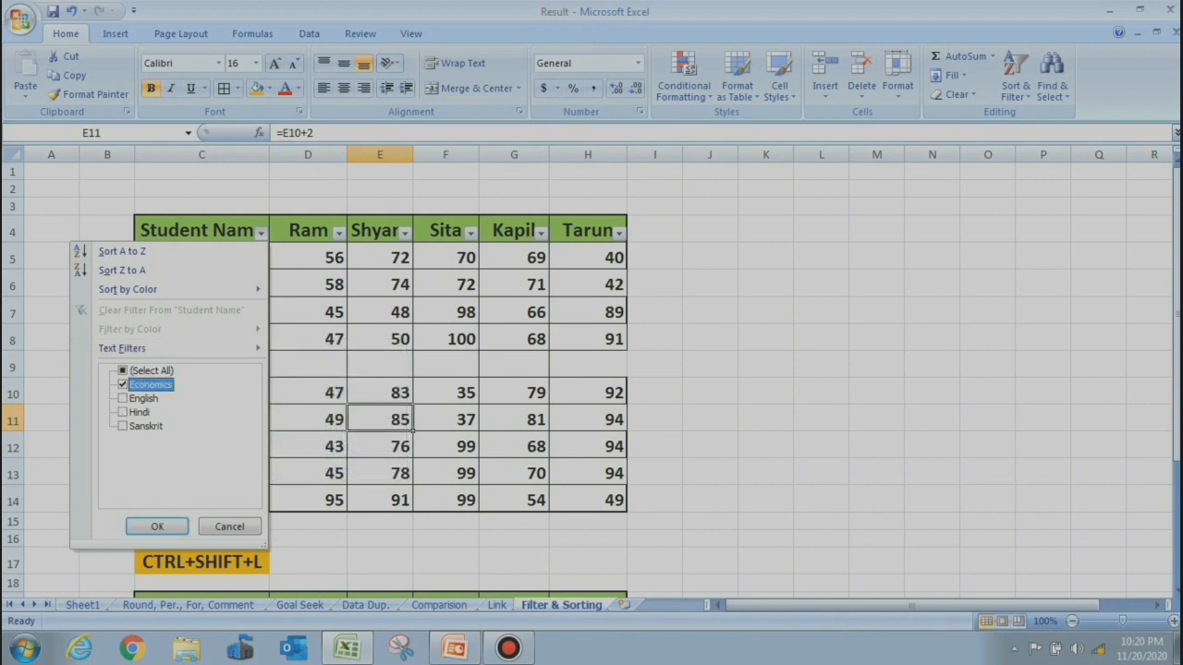
{"action": "left_click", "coordinate": [157, 526]}
{"action": "left_click_drag", "start_coordinate": [202, 258], "coordinate": [590, 233]}
{"action": "left_click_drag", "start_coordinate": [582, 230], "coordinate": [308, 258]}
{"action": "left_click", "coordinate": [261, 232]}
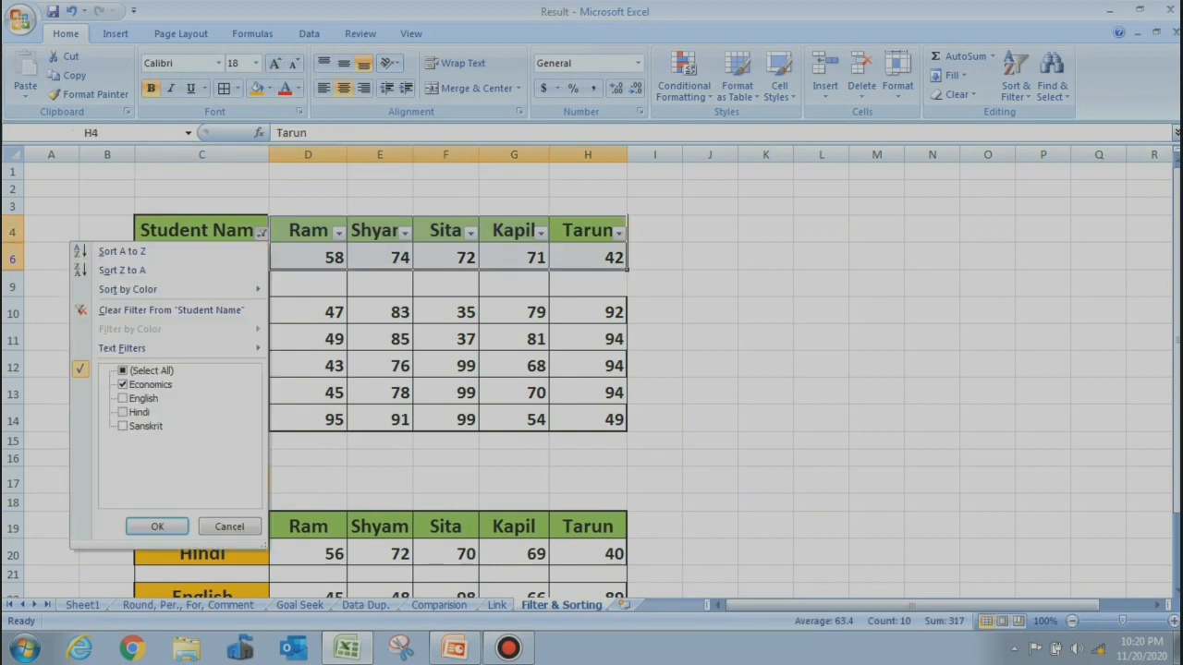
{"action": "left_click", "coordinate": [157, 526]}
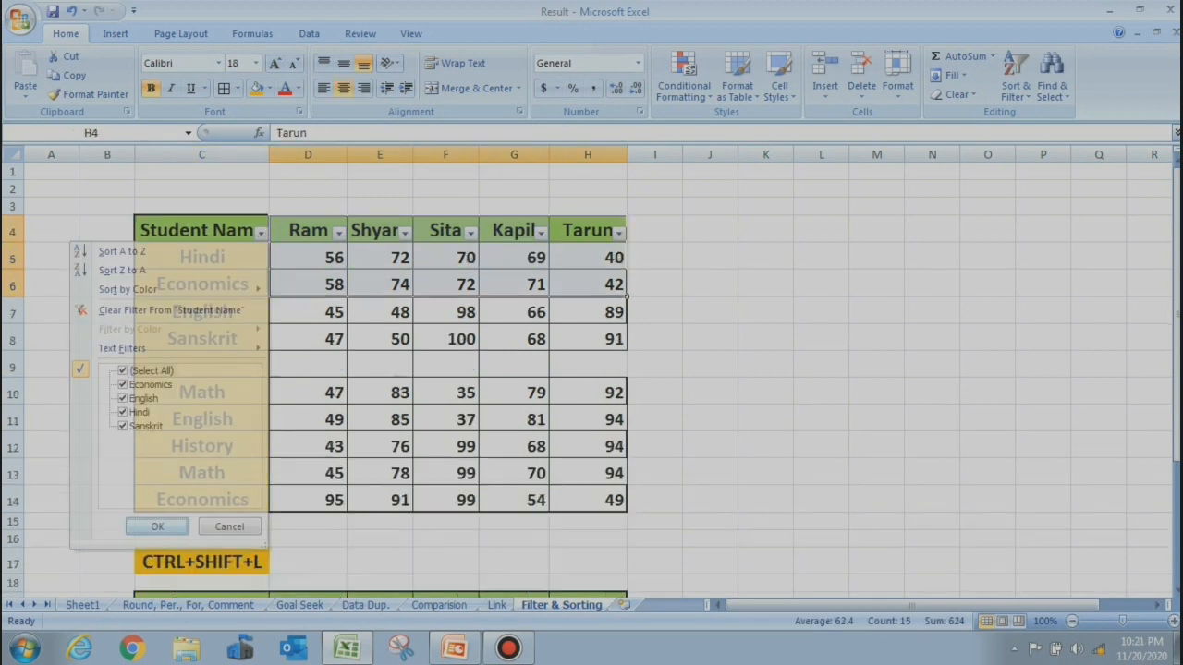
{"action": "left_click", "coordinate": [201, 562]}
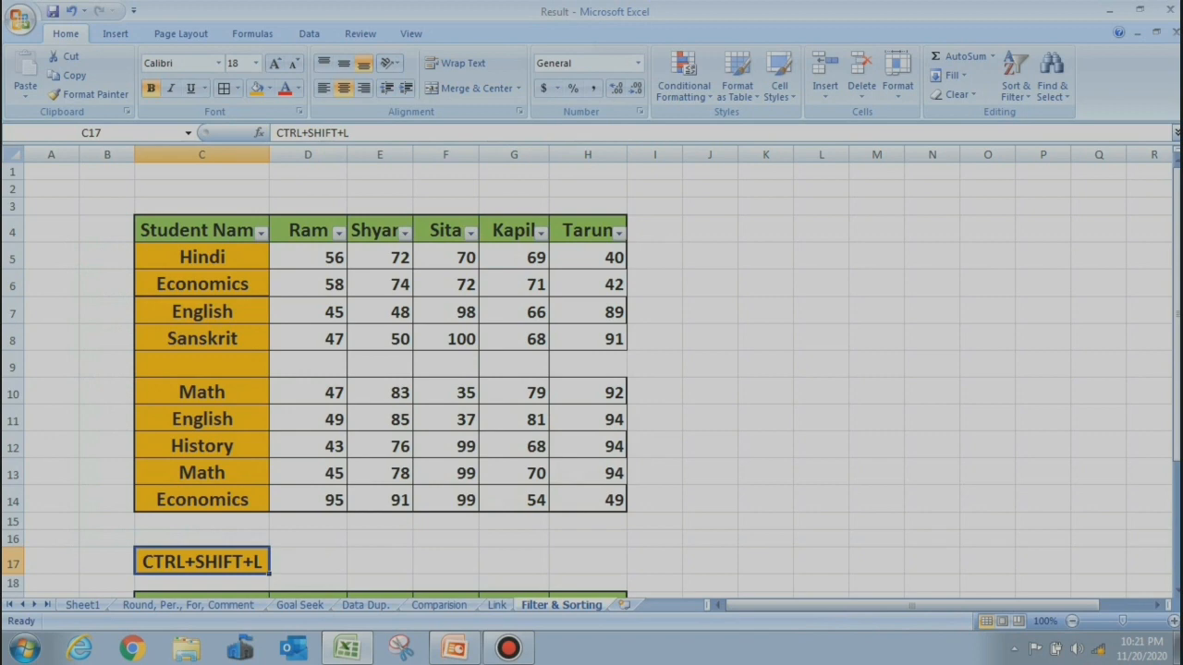
Delete blank row 9 with Ctrl+minus and select subject names C5:C13, Hindi to Economics
{"action": "left_click", "coordinate": [201, 583]}
{"action": "key", "text": "Down"}
{"action": "key", "text": "Down"}
{"action": "key", "text": "Down"}
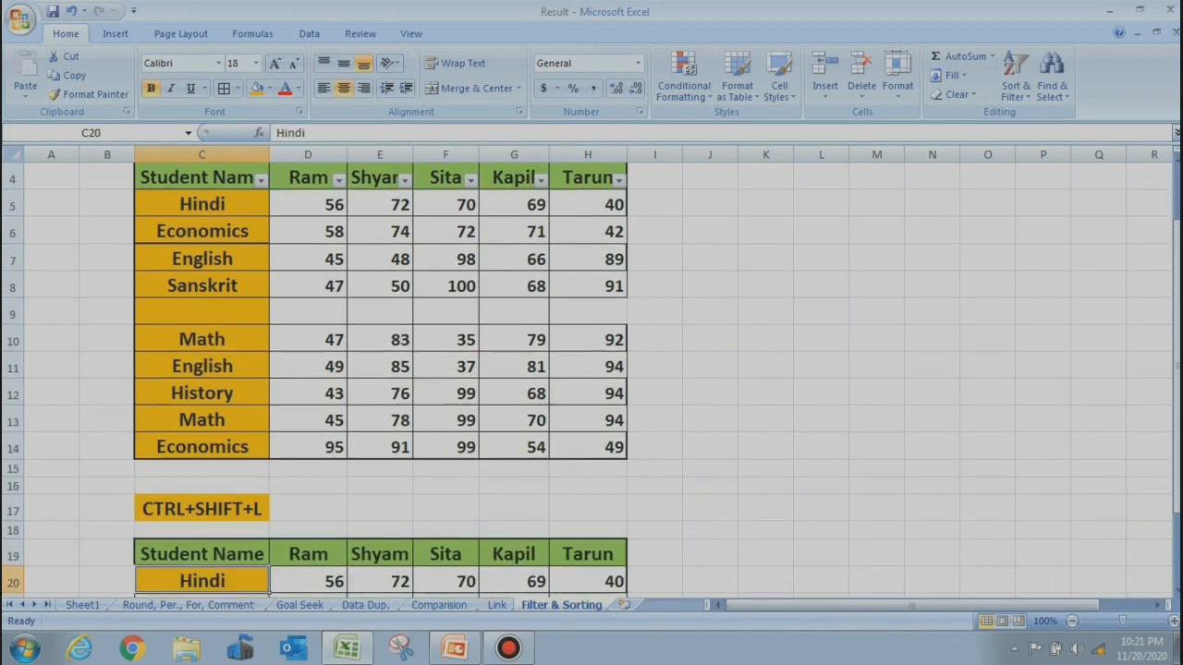
{"action": "scroll", "coordinate": [592, 369], "scroll_direction": "down", "scroll_amount": 1}
{"action": "key", "text": "Up"}
{"action": "key", "text": "Up"}
{"action": "key", "text": "Up"}
{"action": "key", "text": "Up"}
{"action": "key", "text": "Up"}
{"action": "key", "text": "Up"}
{"action": "key", "text": "Up"}
{"action": "key", "text": "Up"}
{"action": "key", "text": "Up"}
{"action": "key", "text": "Up"}
{"action": "key", "text": "Up"}
{"action": "key", "text": "Up"}
{"action": "key", "text": "Up"}
{"action": "key", "text": "Up"}
{"action": "key", "text": "Up"}
{"action": "key", "text": "Up"}
{"action": "key", "text": "Up"}
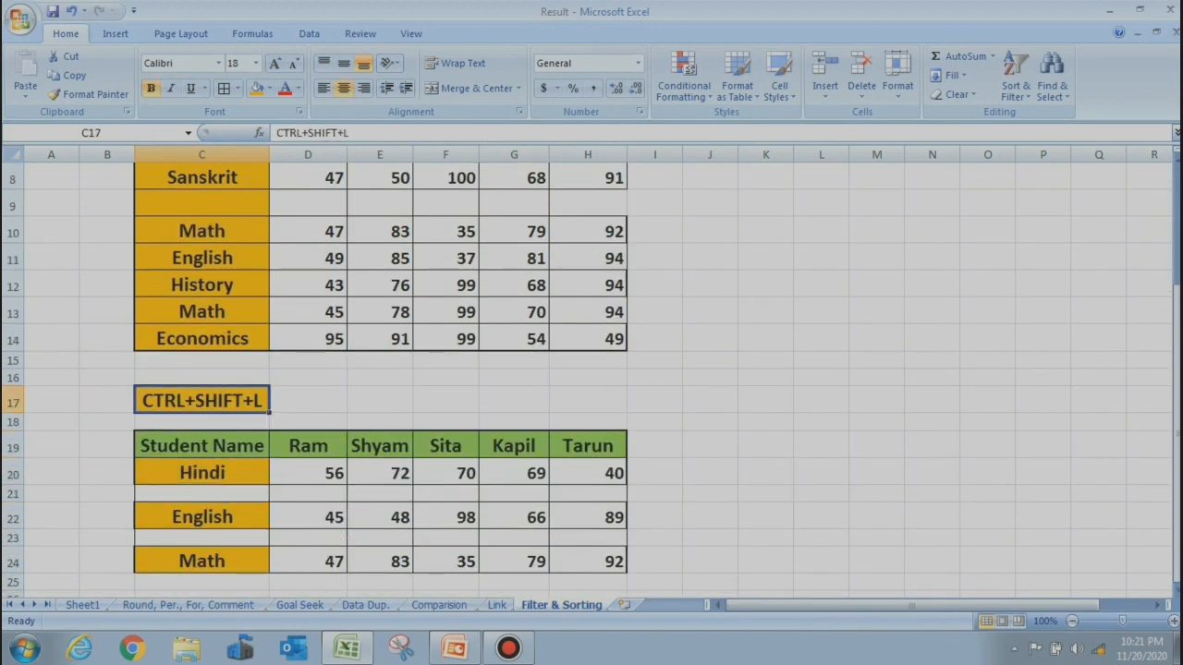
{"action": "key", "text": "Down"}
{"action": "key", "text": "Down"}
{"action": "key", "text": "Down"}
{"action": "key", "text": "Down"}
{"action": "key", "text": "Down"}
{"action": "key", "text": "Down"}
{"action": "key", "text": "Down"}
{"action": "key", "text": "Down"}
{"action": "key", "text": "Down"}
{"action": "key", "text": "Down"}
{"action": "key", "text": "Down"}
{"action": "key", "text": "Down"}
{"action": "key", "text": "Down"}
{"action": "key", "text": "Down"}
{"action": "key", "text": "Down"}
{"action": "key", "text": "Down"}
{"action": "key", "text": "Down"}
{"action": "key", "text": "Down"}
{"action": "key", "text": "Down"}
{"action": "key", "text": "Down"}
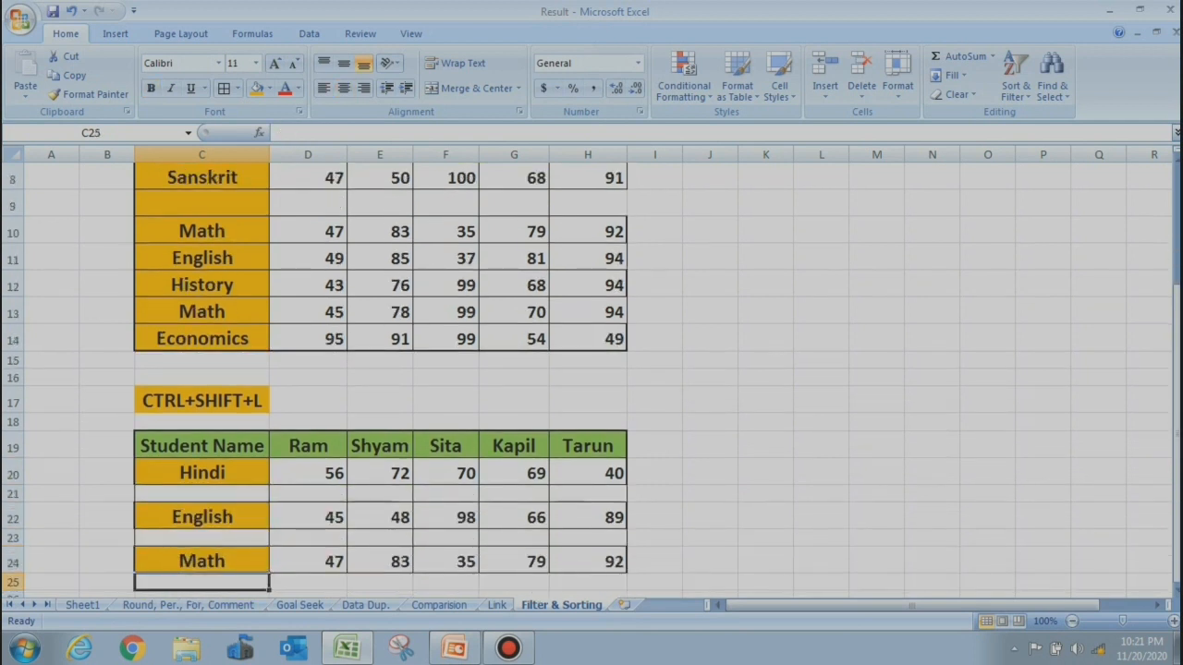
{"action": "key", "text": "Up"}
{"action": "key", "text": "Up"}
{"action": "key", "text": "Up"}
{"action": "key", "text": "Up"}
{"action": "key", "text": "Up"}
{"action": "key", "text": "Up"}
{"action": "key", "text": "Up"}
{"action": "key", "text": "Up"}
{"action": "key", "text": "Up"}
{"action": "key", "text": "Up"}
{"action": "key", "text": "Up"}
{"action": "key", "text": "Up"}
{"action": "key", "text": "Up"}
{"action": "key", "text": "Up"}
{"action": "key", "text": "Up"}
{"action": "key", "text": "Up"}
{"action": "key", "text": "Up"}
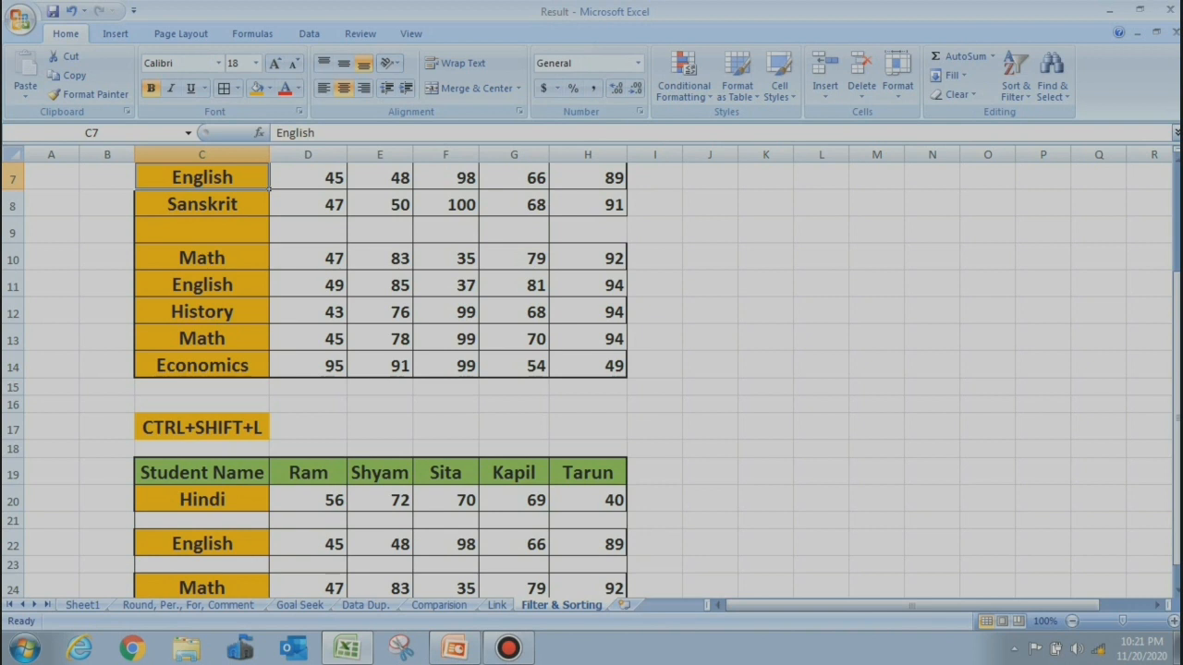
{"action": "left_click_drag", "start_coordinate": [1177, 447], "coordinate": [1176, 344]}
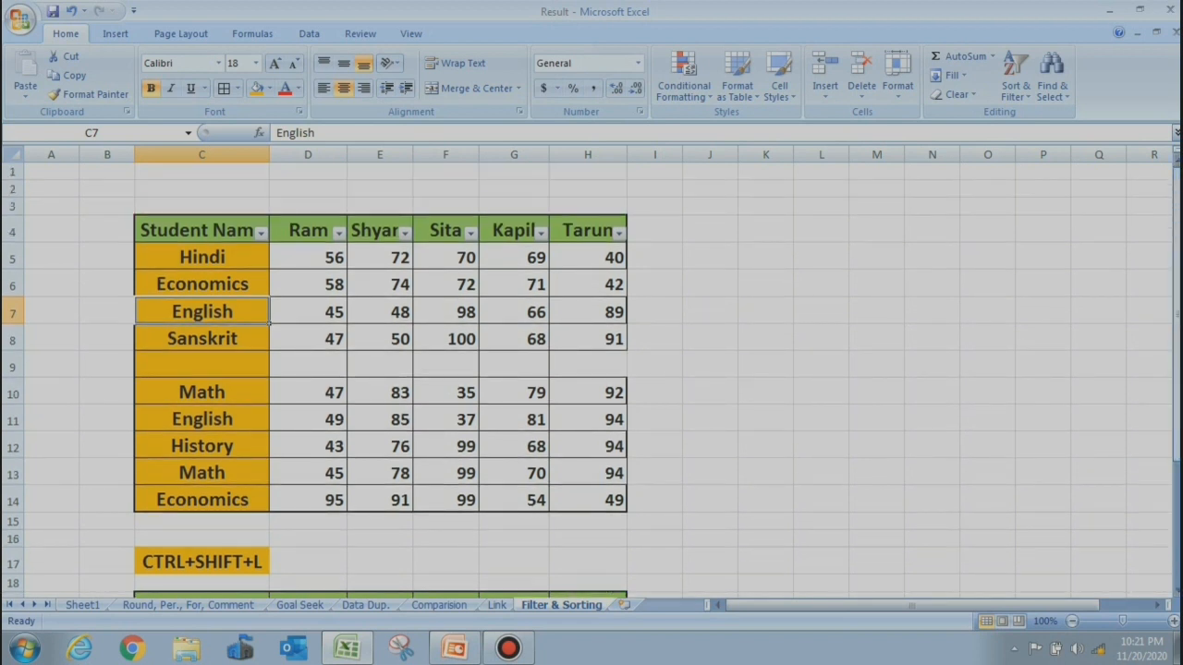
{"action": "left_click", "coordinate": [12, 367]}
{"action": "key", "text": "ctrl+minus"}
{"action": "left_click", "coordinate": [307, 365]}
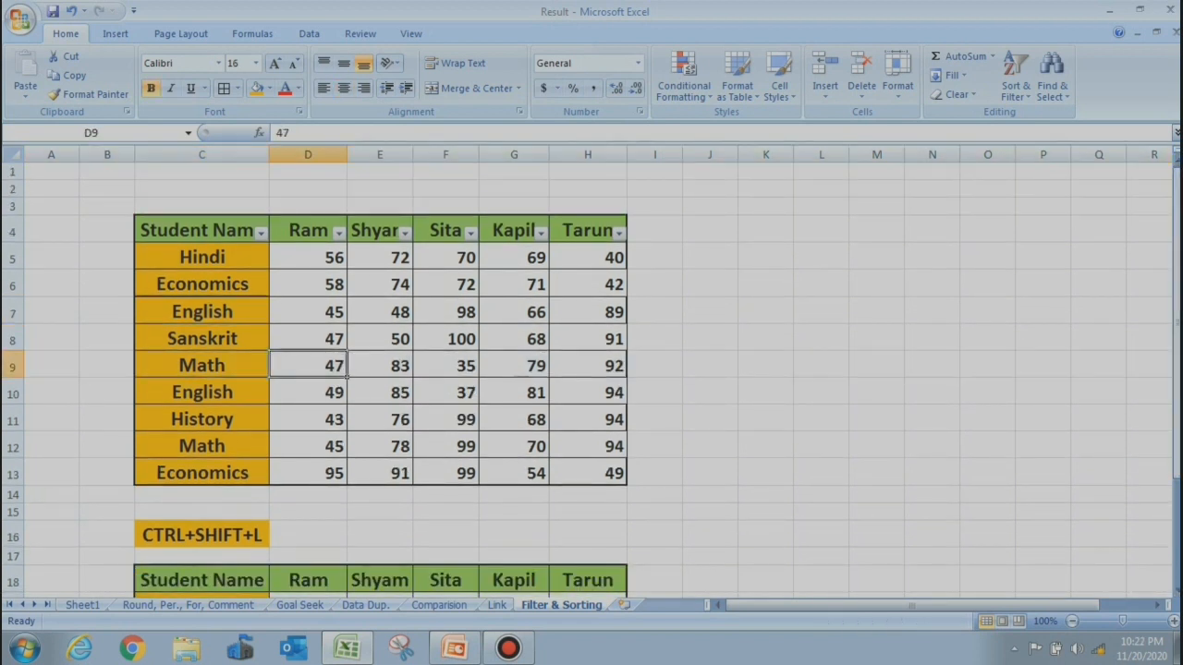
{"action": "left_click_drag", "start_coordinate": [202, 257], "coordinate": [201, 472]}
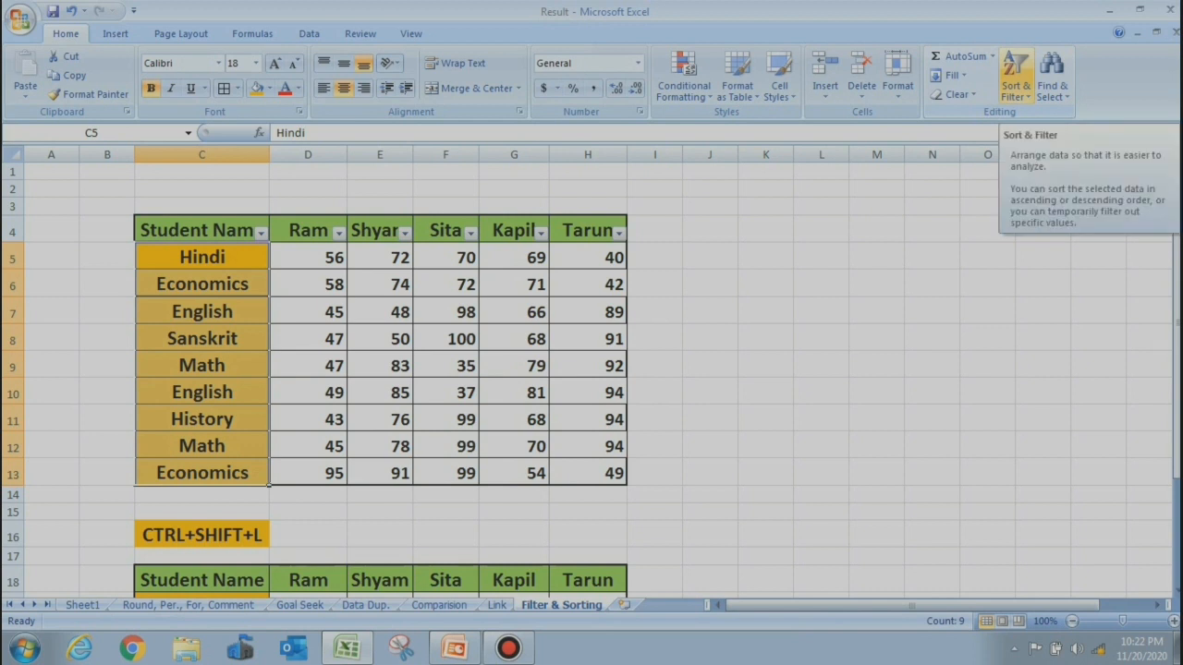
Sort the subject names A to Z, expanding the sort to whole rows
{"action": "left_click", "coordinate": [1016, 82]}
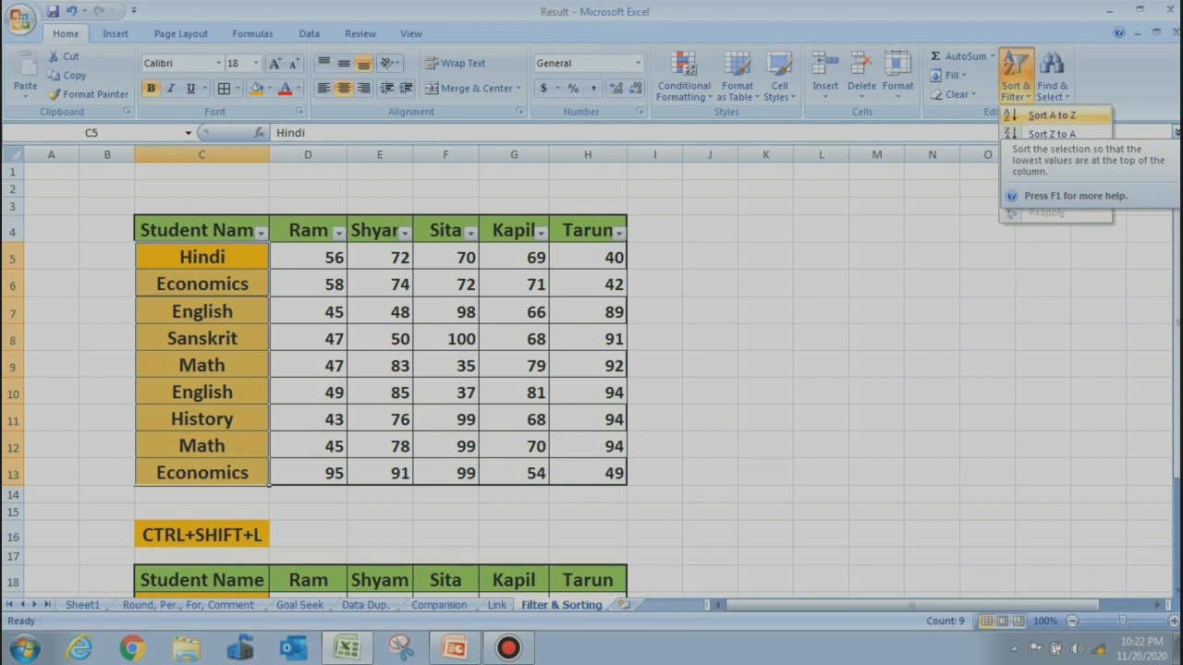
{"action": "left_click", "coordinate": [1051, 115]}
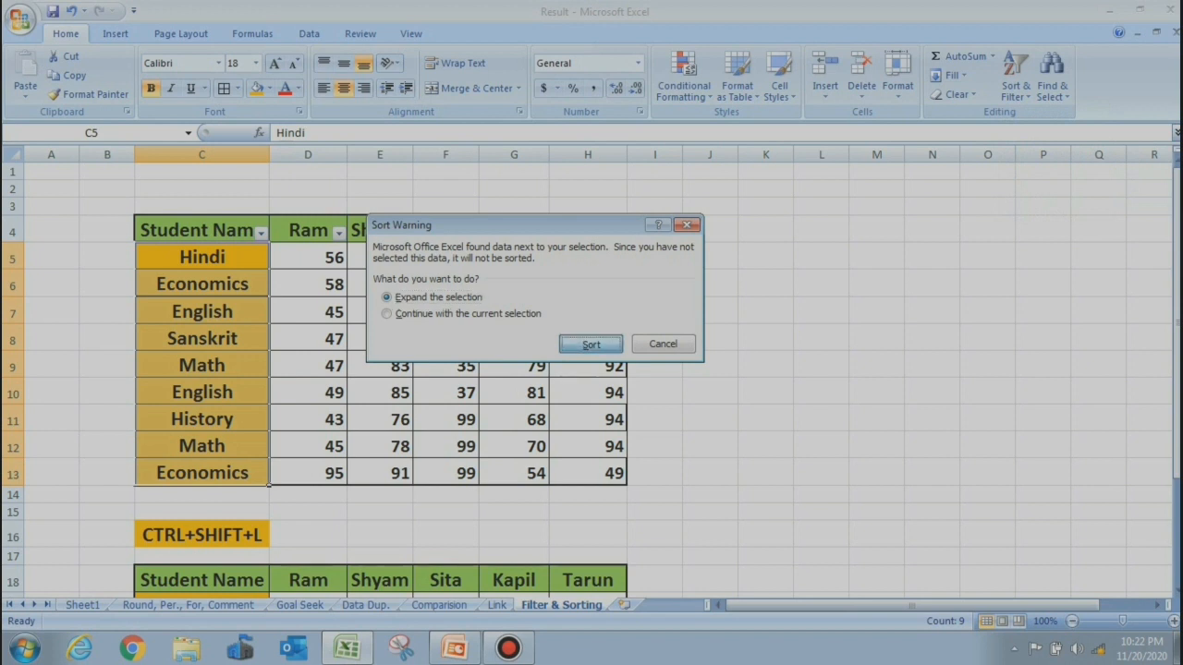
{"action": "key", "text": "Return"}
{"action": "left_click", "coordinate": [543, 343]}
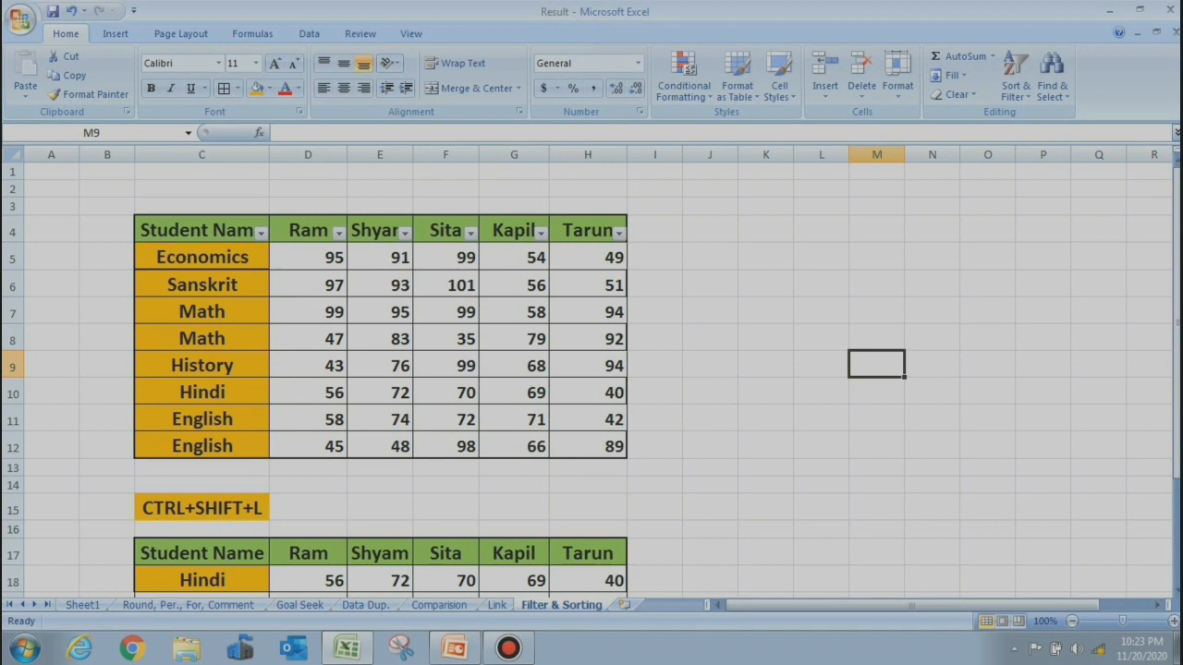
Sort Shyam's marks E6:E12 largest to smallest with rows expanded, checking 95 down to 48
{"action": "left_click_drag", "start_coordinate": [379, 285], "coordinate": [379, 447]}
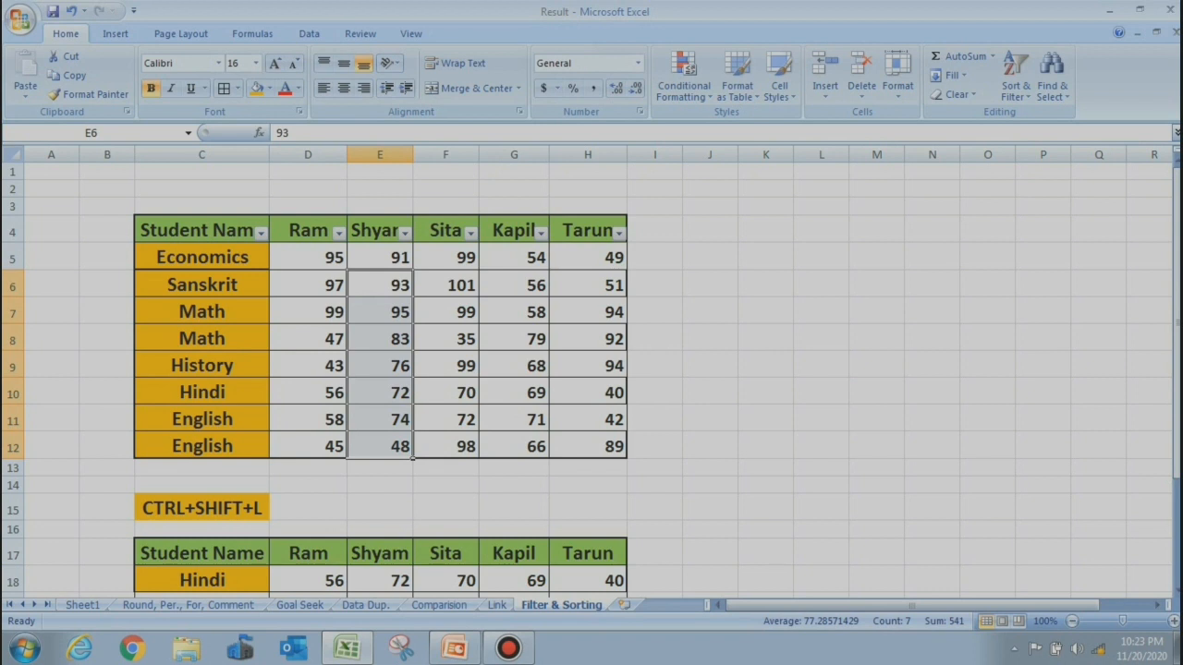
{"action": "left_click", "coordinate": [1015, 76]}
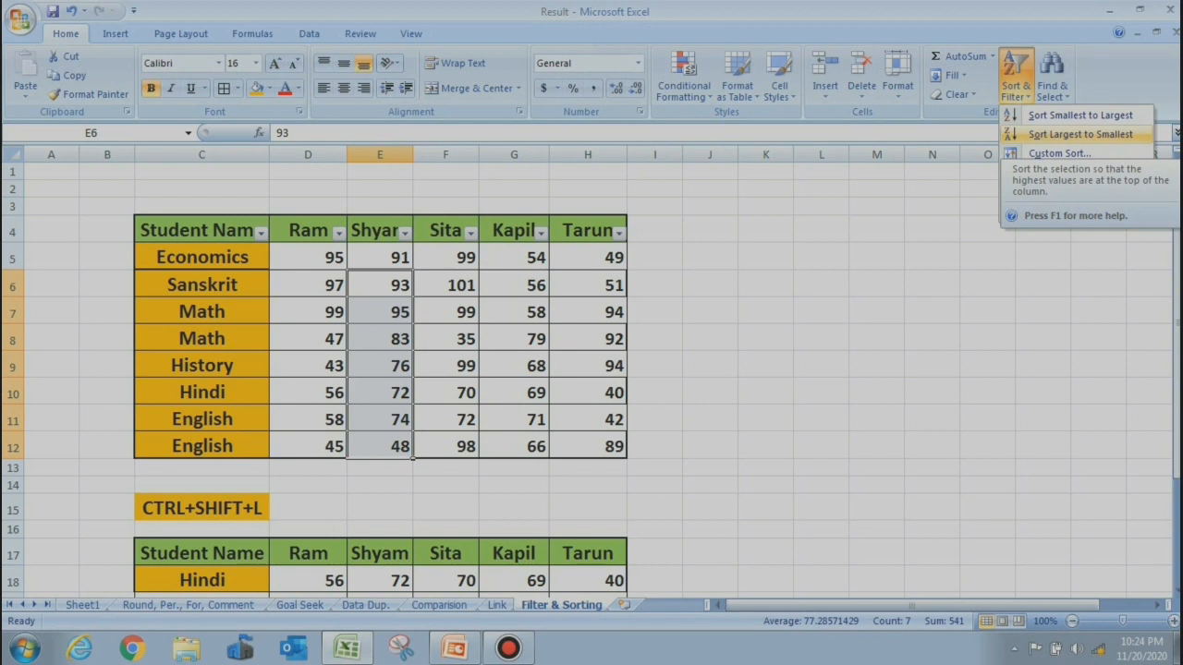
{"action": "left_click", "coordinate": [1080, 134]}
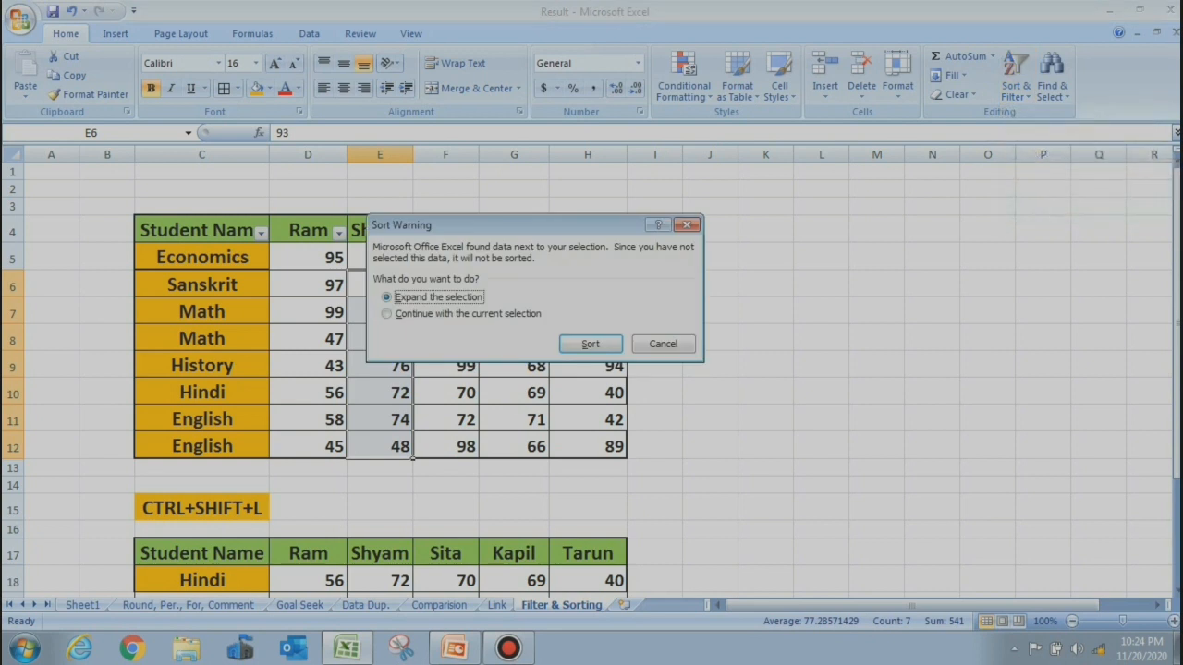
{"action": "key", "text": "Return"}
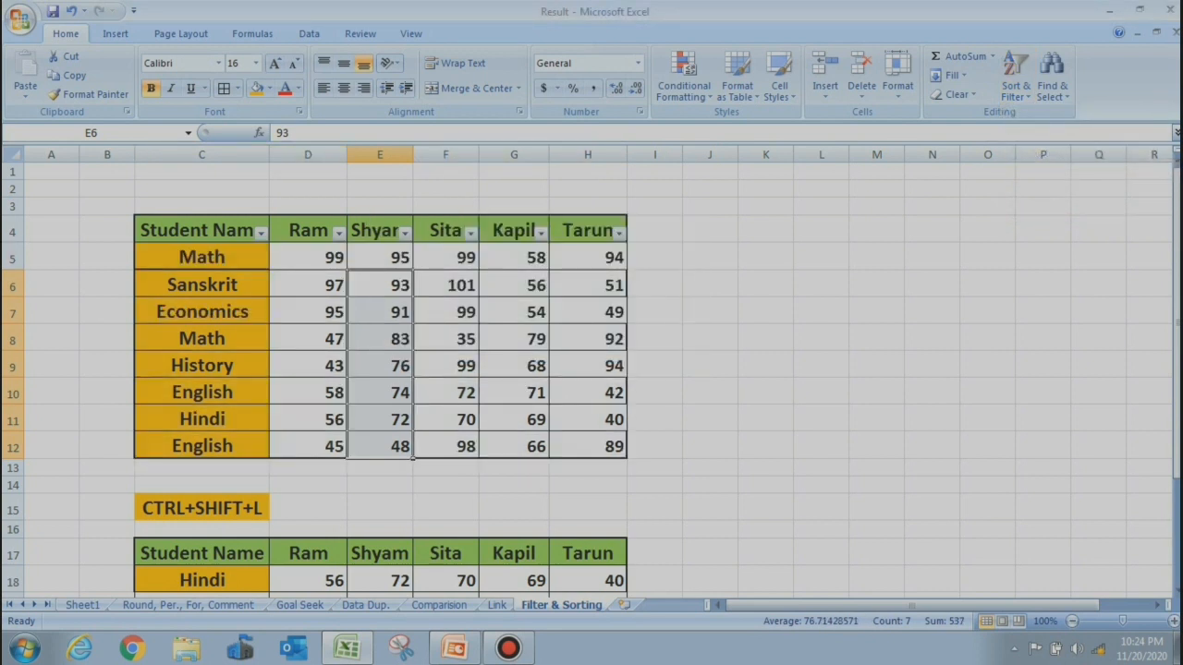
{"action": "left_click", "coordinate": [380, 285]}
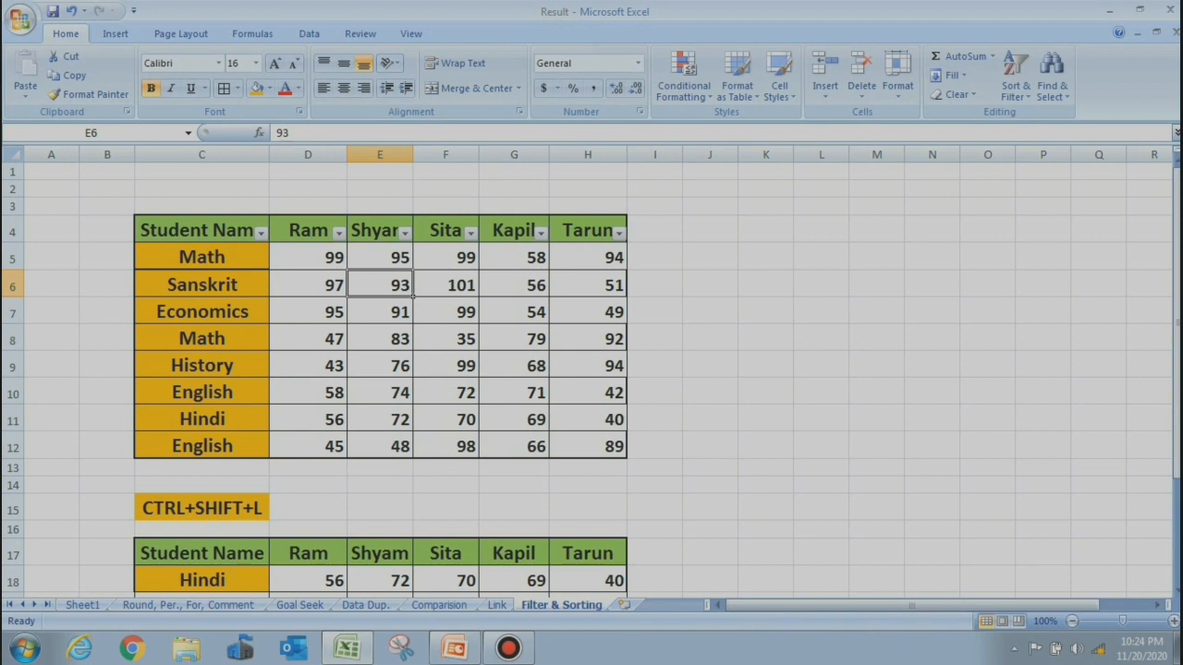
{"action": "key", "text": "Down"}
{"action": "key", "text": "Down"}
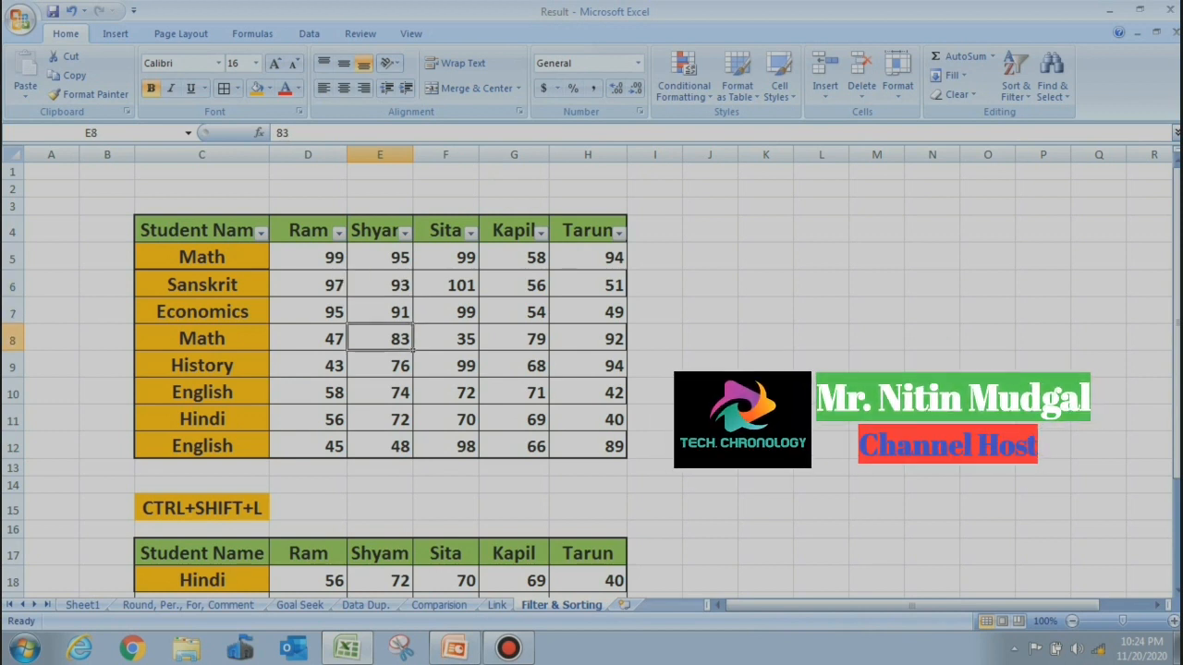
{"action": "key", "text": "Up"}
{"action": "key", "text": "Up"}
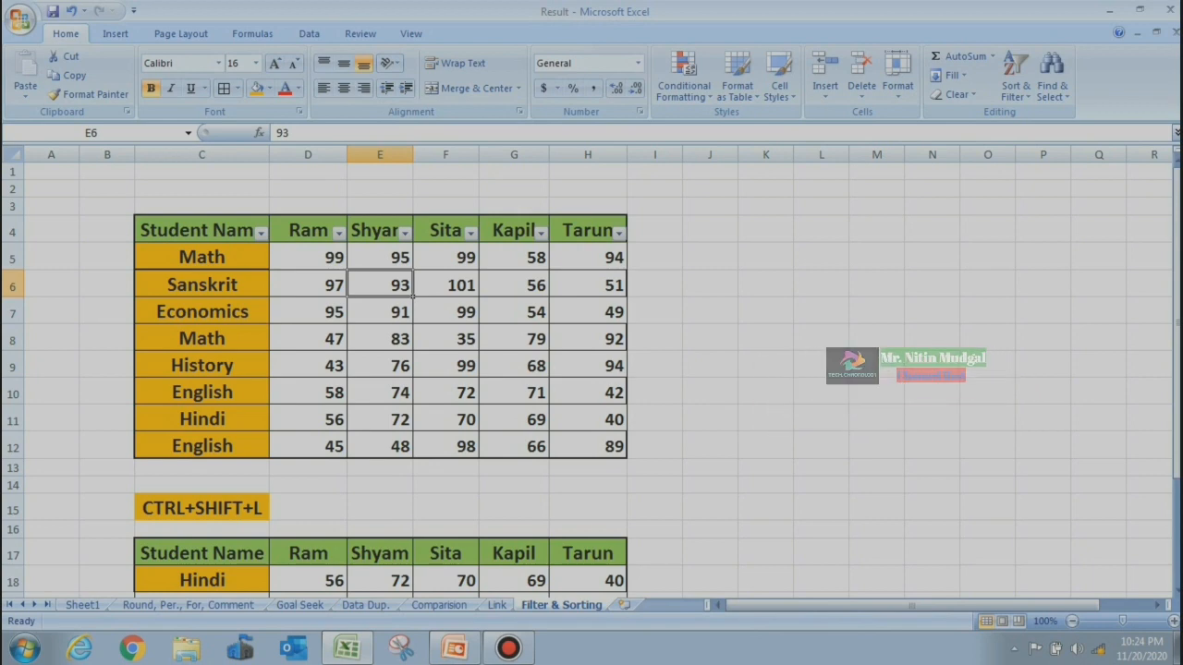
{"action": "key", "text": "ctrl+Down"}
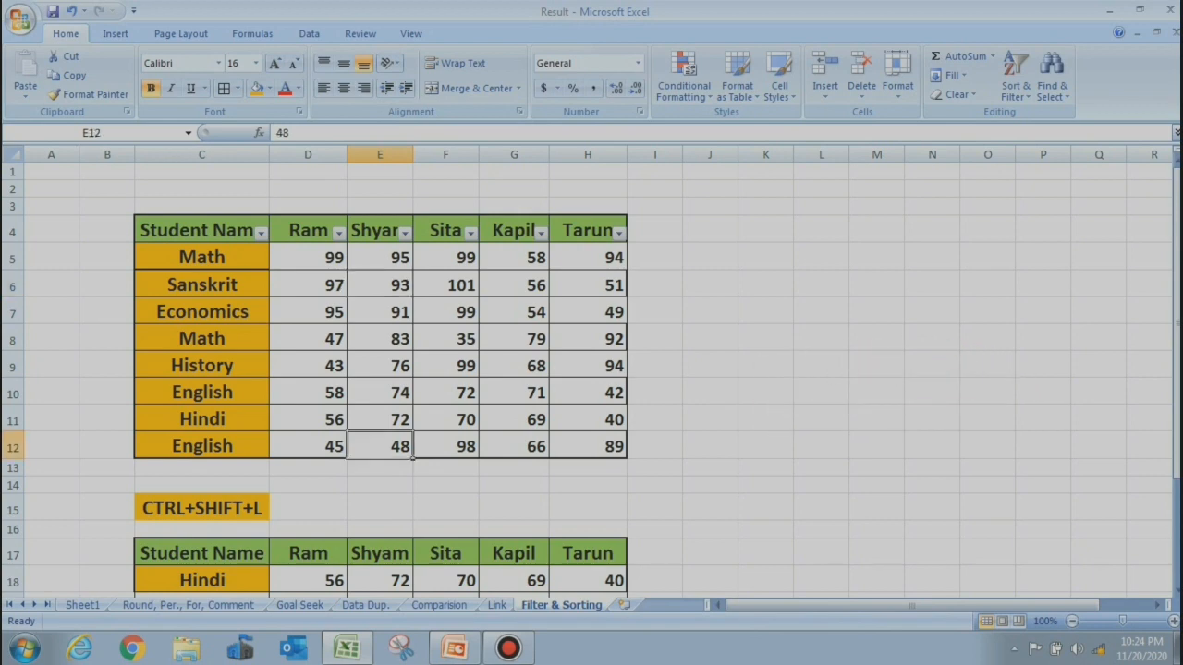